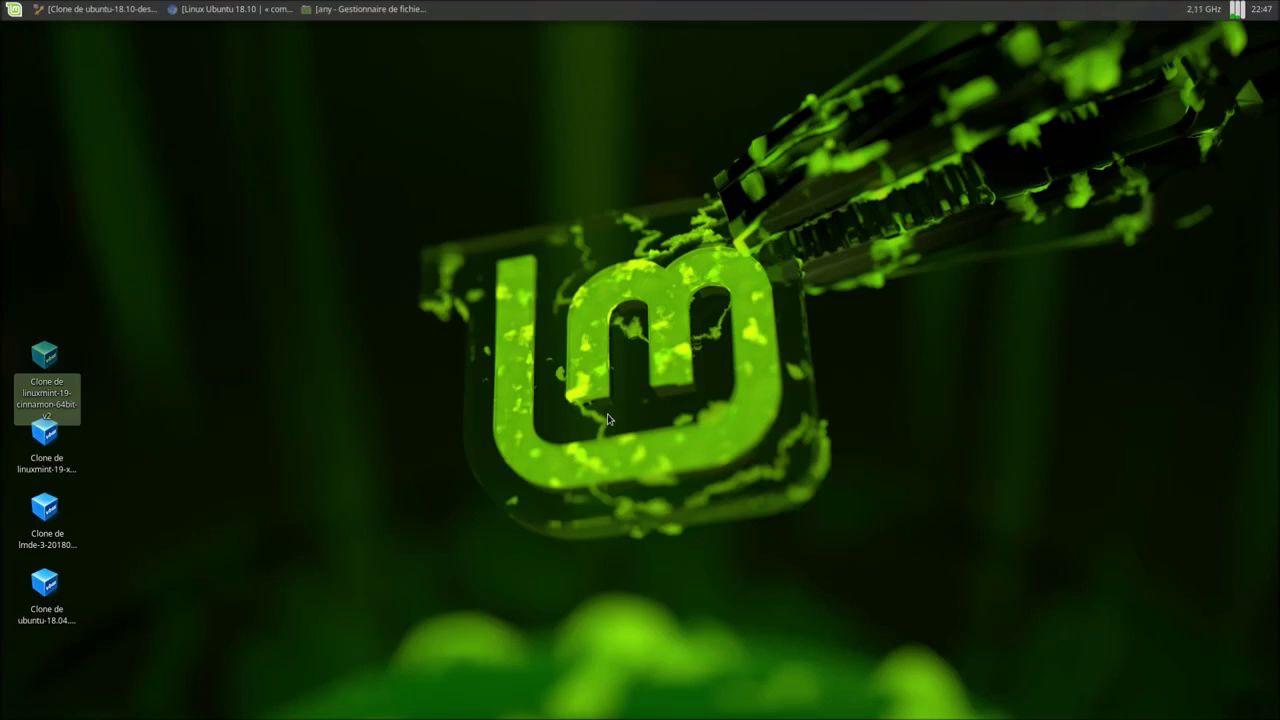
# - Switch to Chromium and read the Blabla Linux article on Ubuntu 18.10 through to its "Liens utiles" section
pyautogui.click(634, 408)
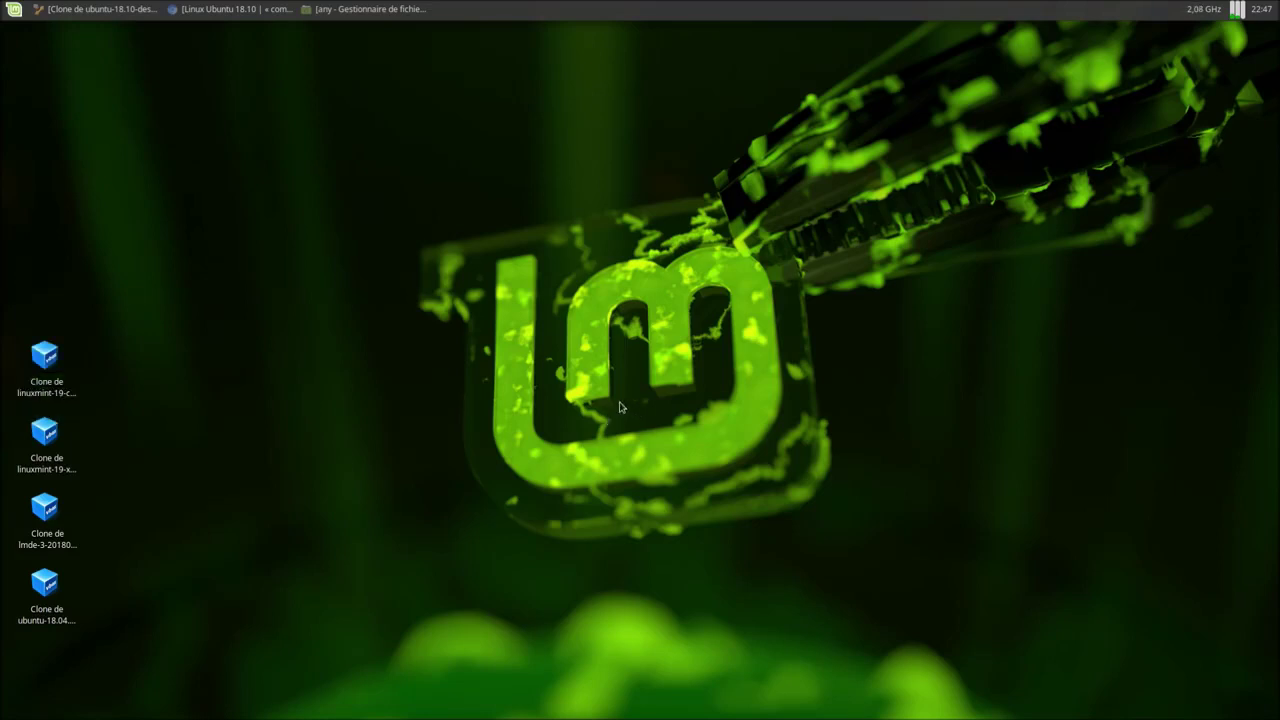
pyautogui.click(216, 12)
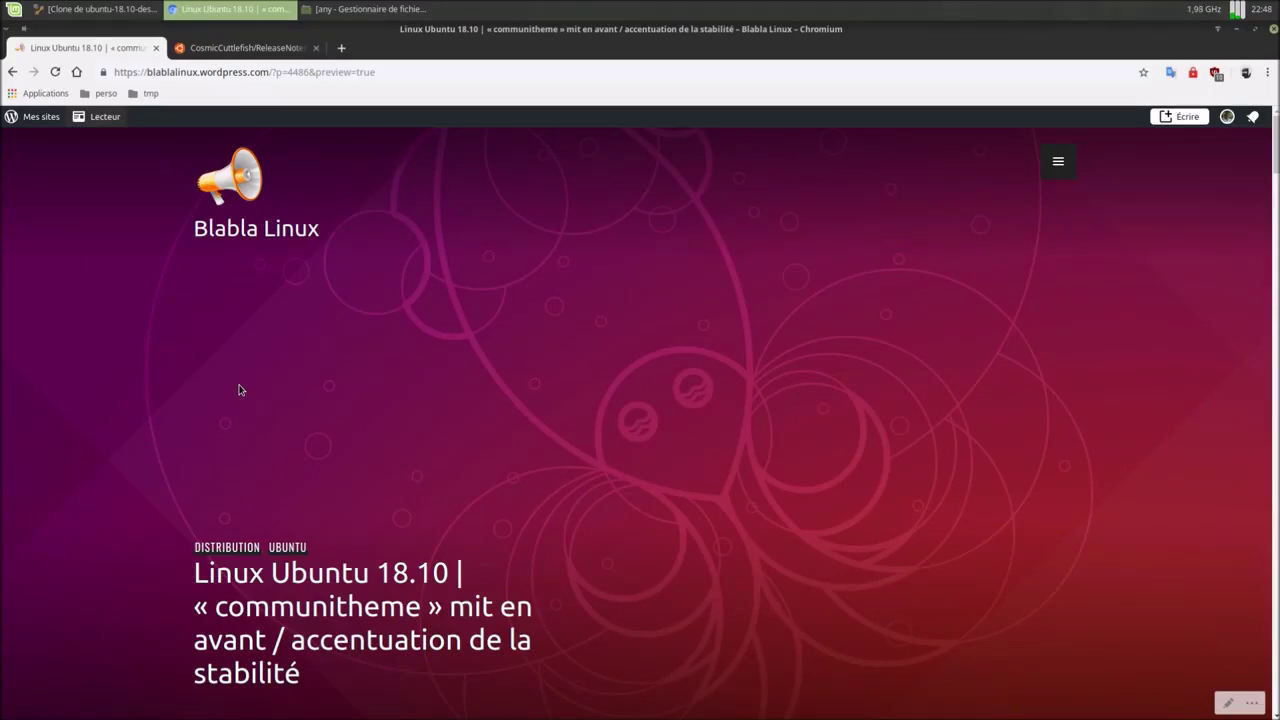
pyautogui.scroll(-5, 239, 390)
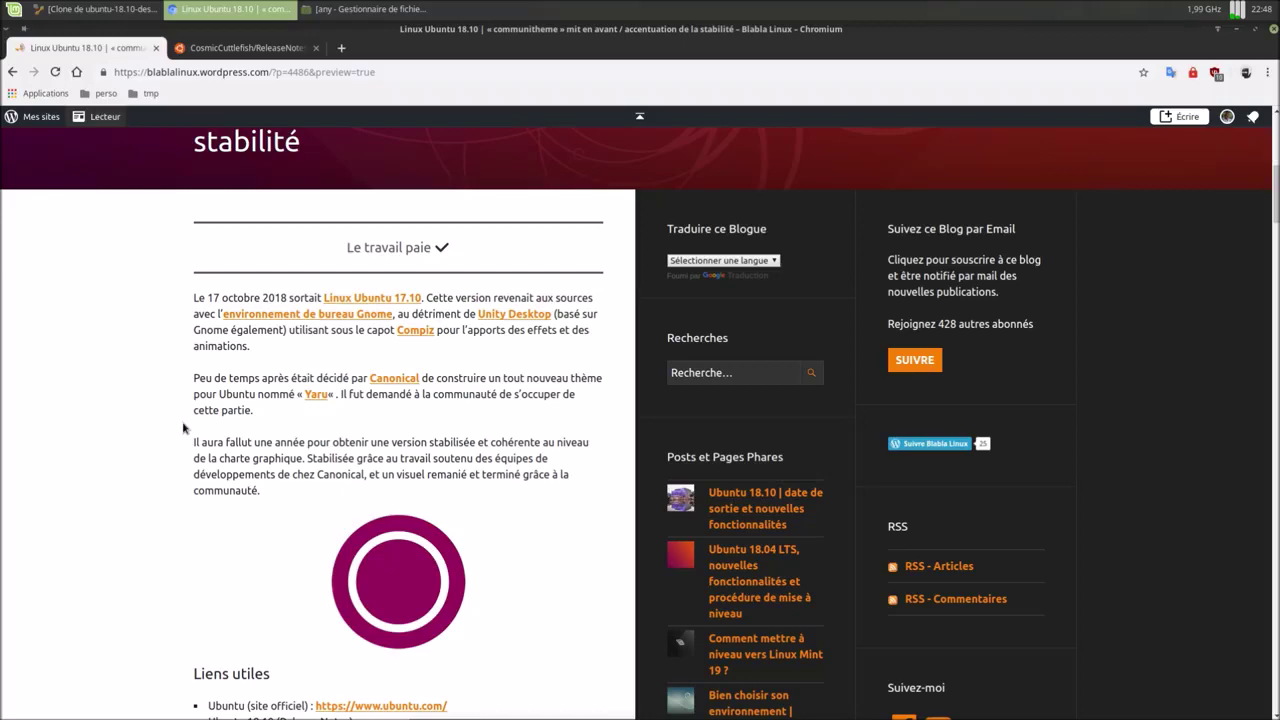
pyautogui.scroll(-3, 150, 432)
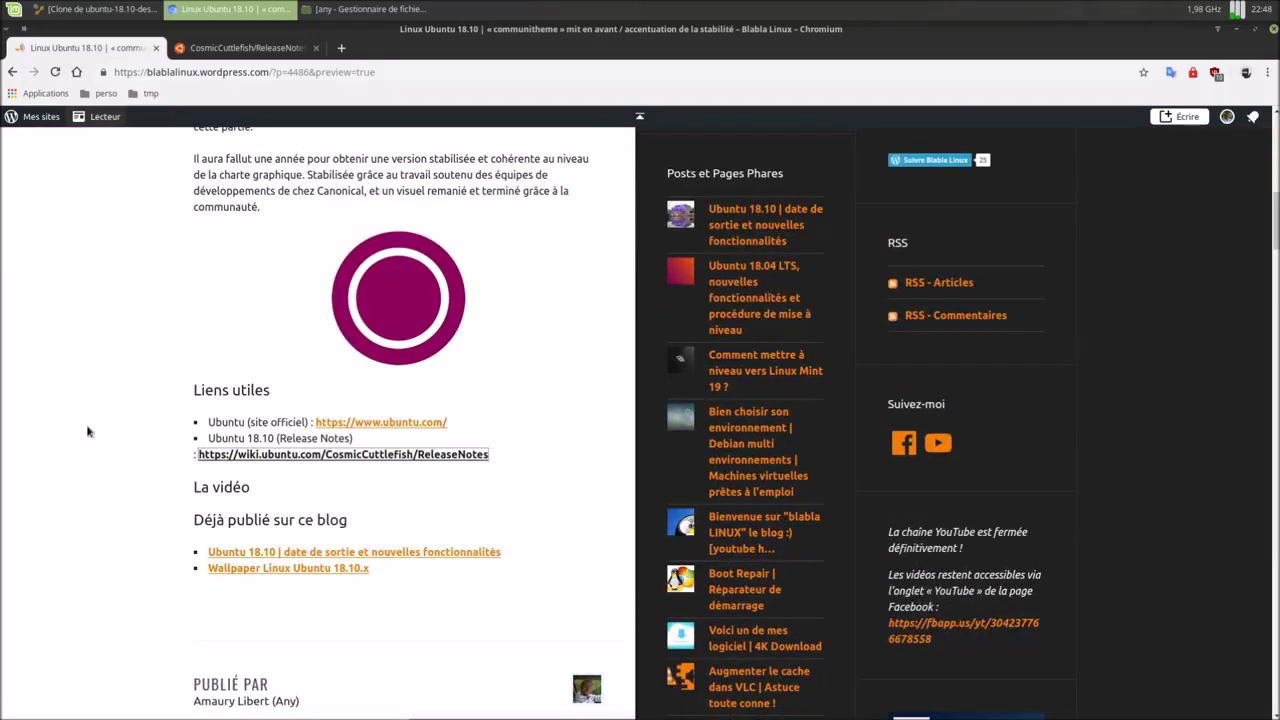
# - View the official Ubuntu site from the article's useful links and the CosmicCuttlefish release notes, then close the Ubuntu site and return to the article
pyautogui.click(391, 424)
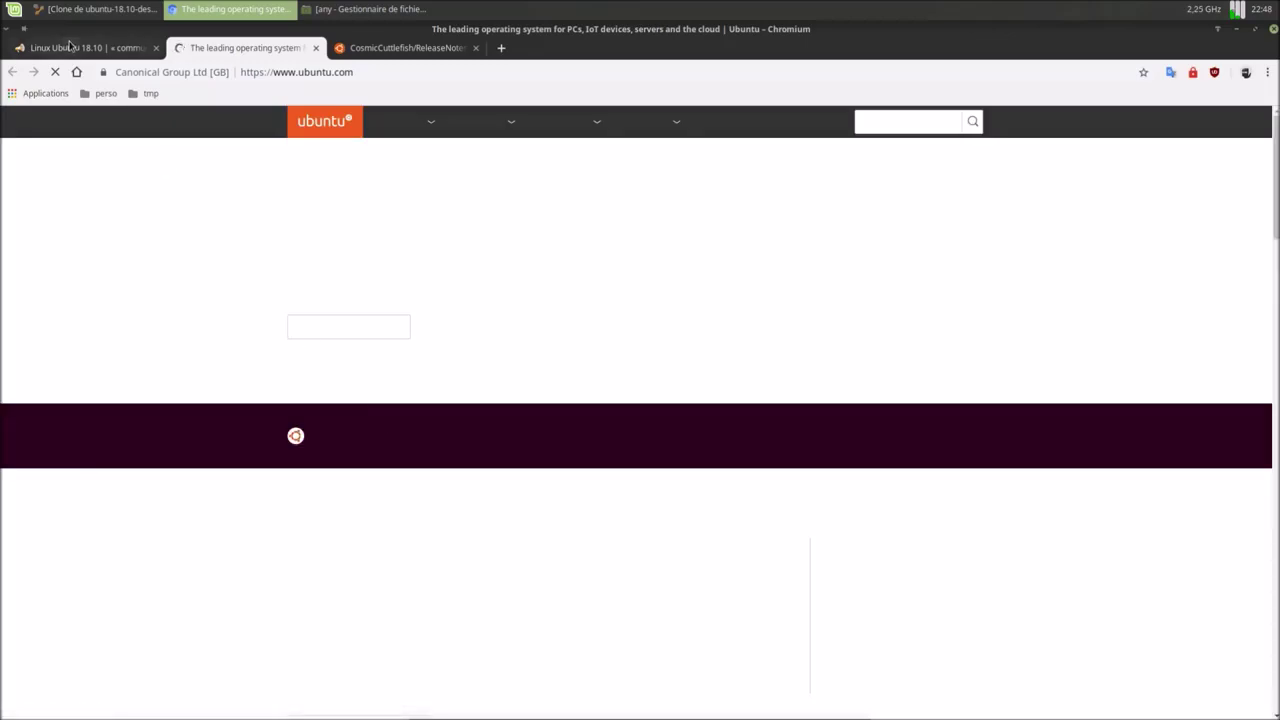
pyautogui.click(70, 45)
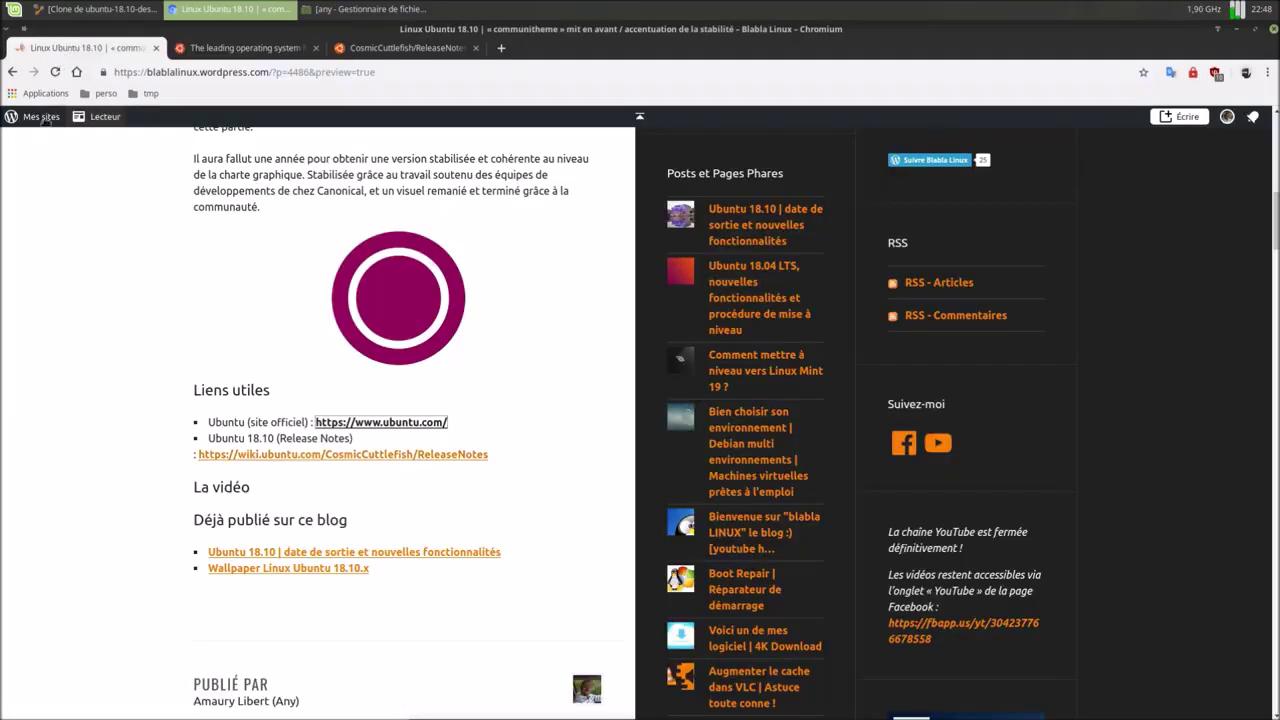
pyautogui.click(395, 50)
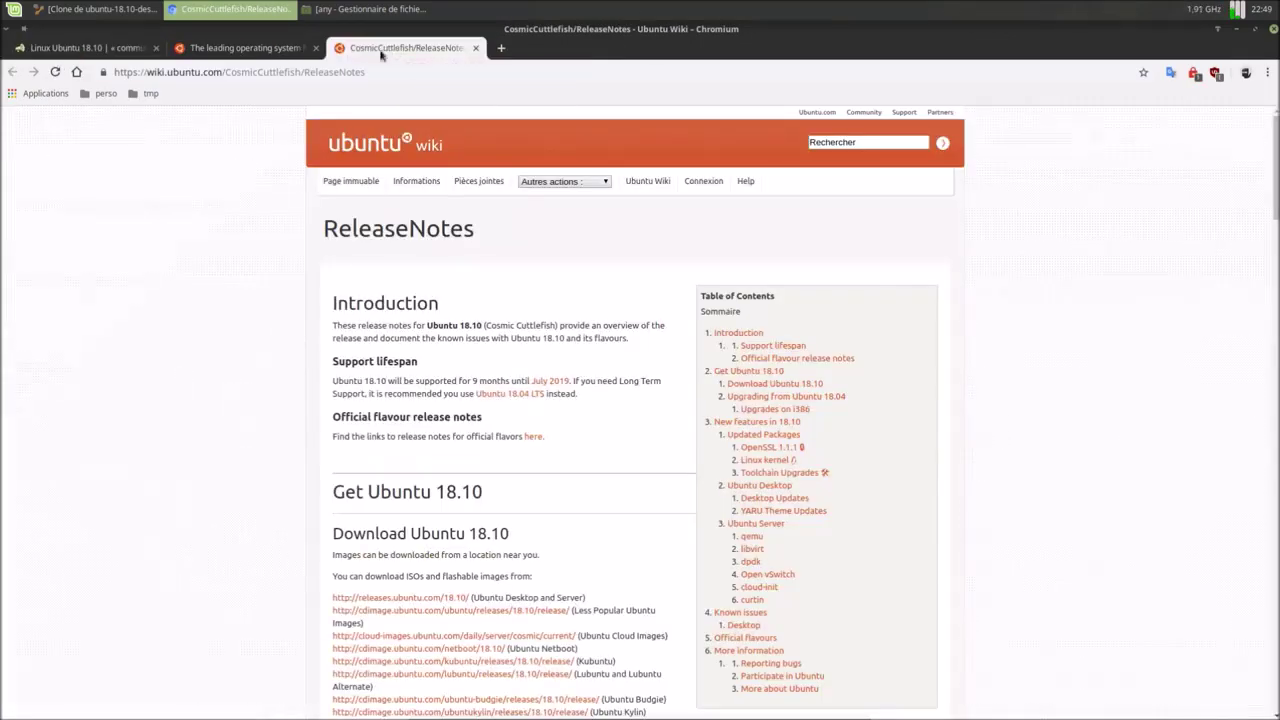
pyautogui.click(266, 50)
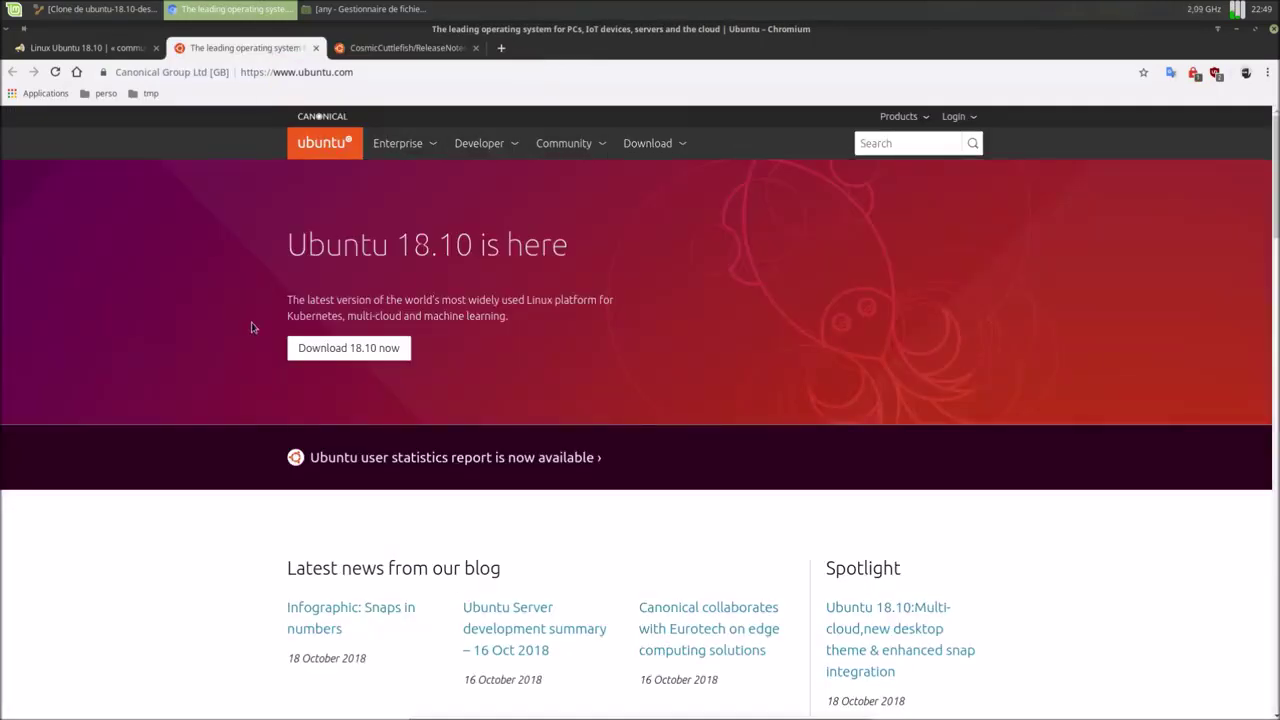
pyautogui.click(315, 48)
pyautogui.click(90, 48)
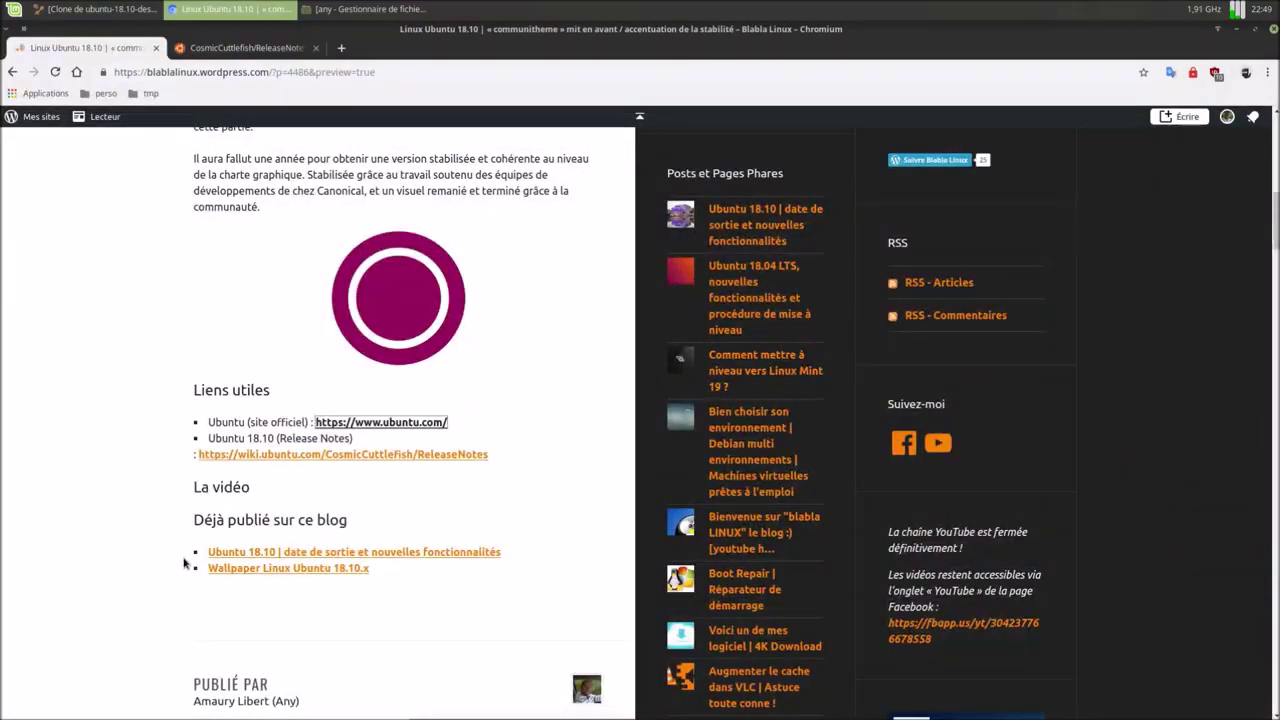
# - Open the related article "Ubuntu 18.10 | date de sortie et nouvelles fonctionnalités", skim its feature list and return to the main article
pyautogui.click(448, 553)
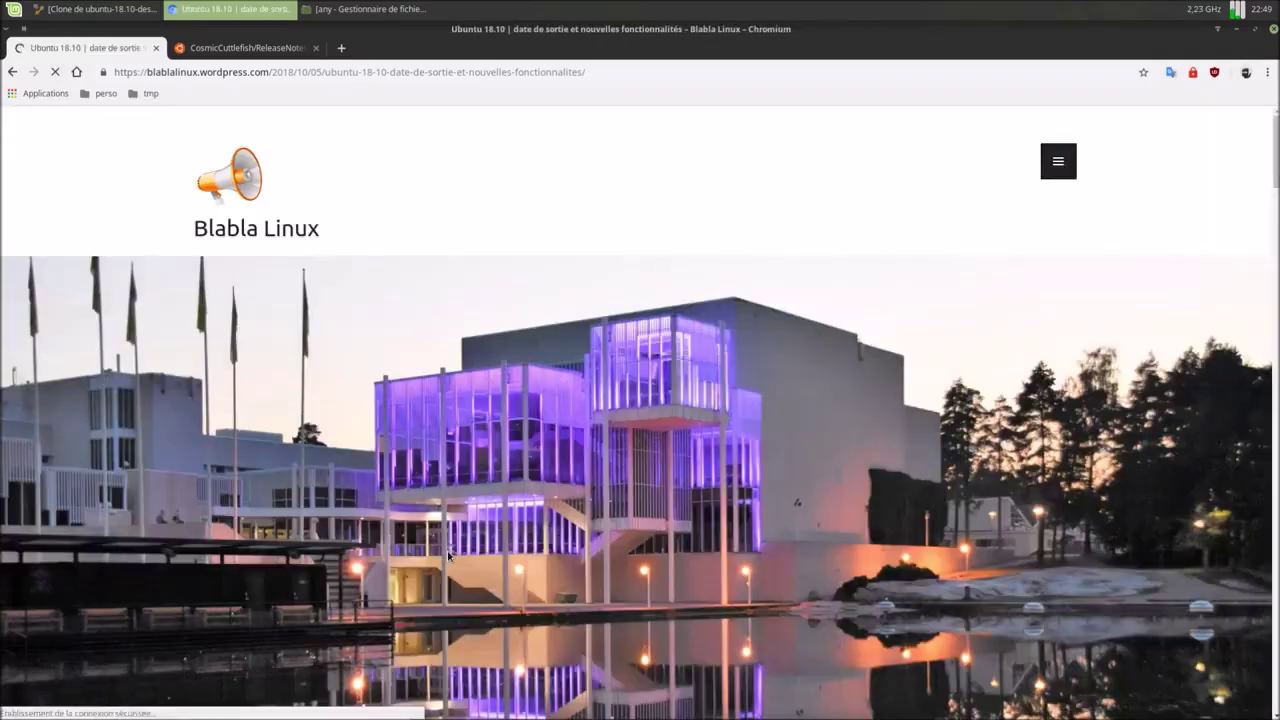
pyautogui.scroll(-5, 448, 555)
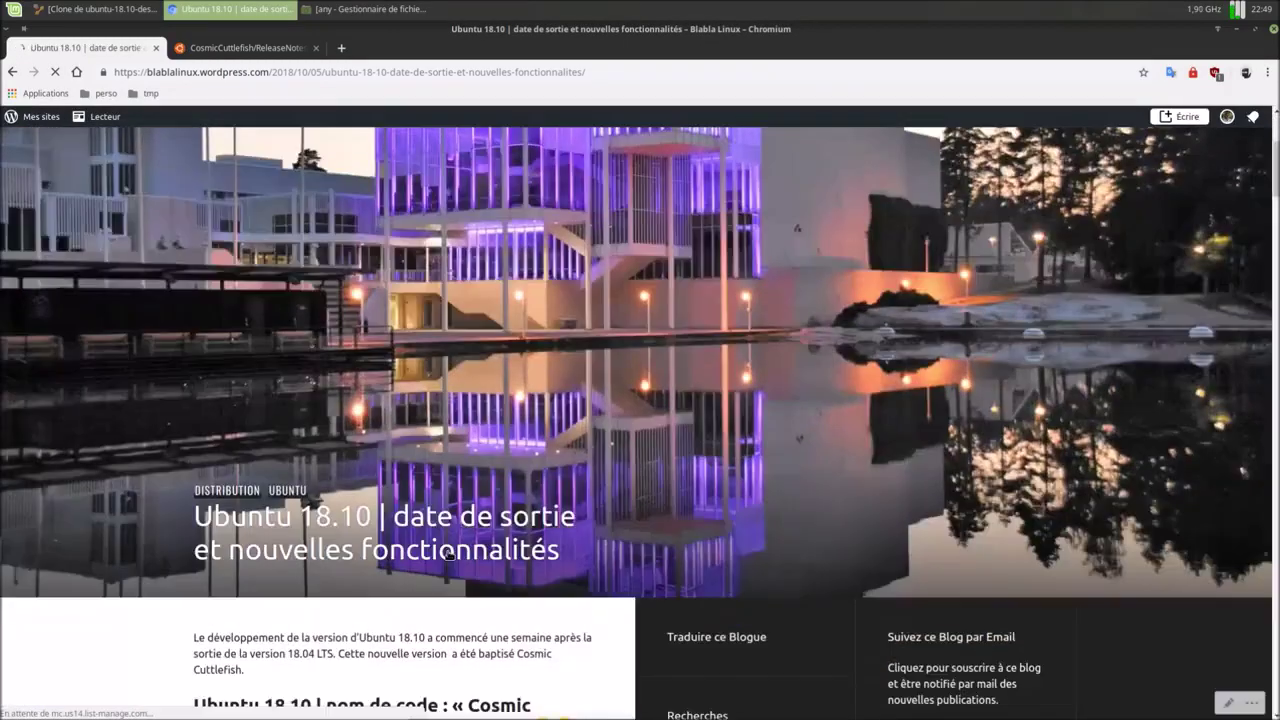
pyautogui.scroll(-10, 448, 555)
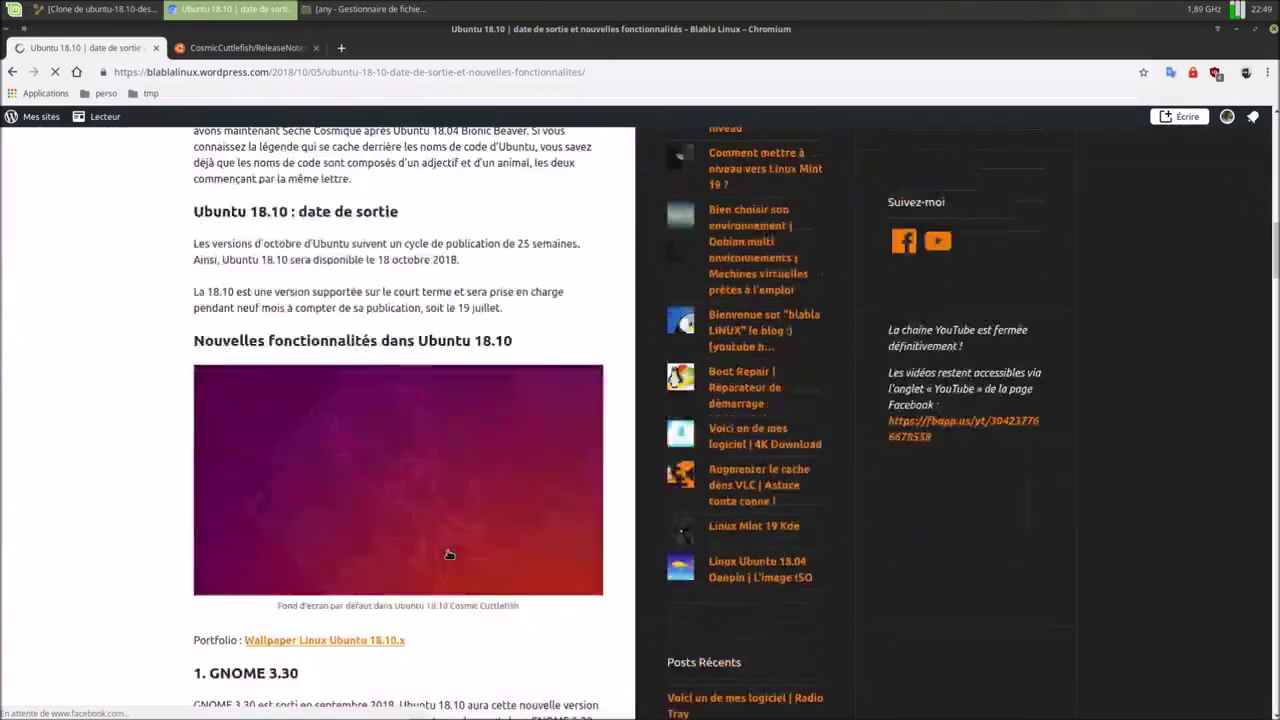
pyautogui.scroll(-10, 448, 555)
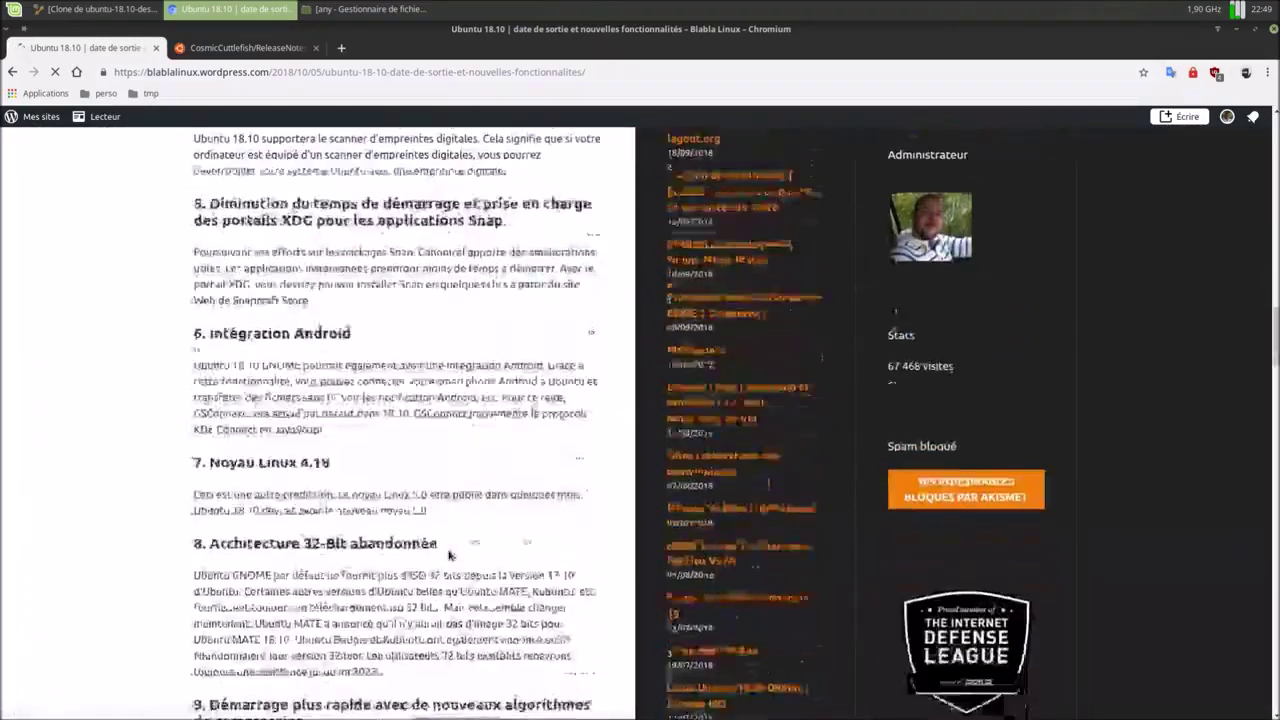
pyautogui.scroll(-8, 448, 555)
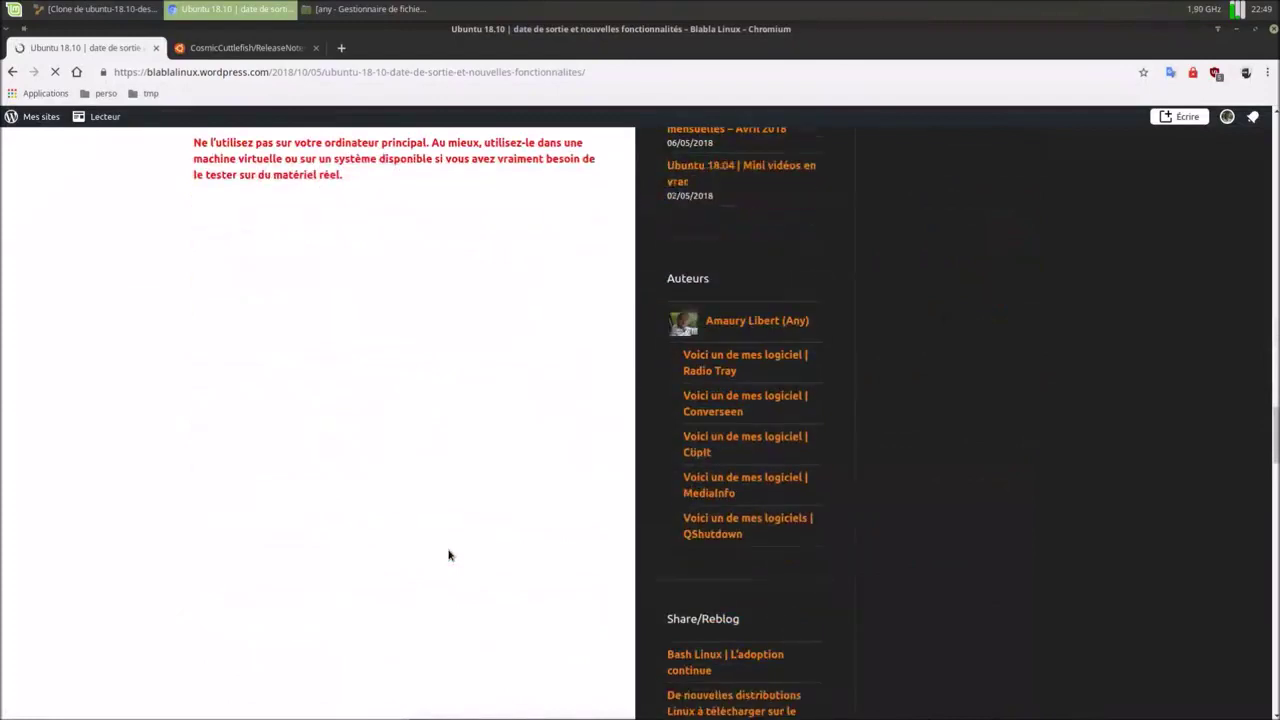
pyautogui.click(12, 72)
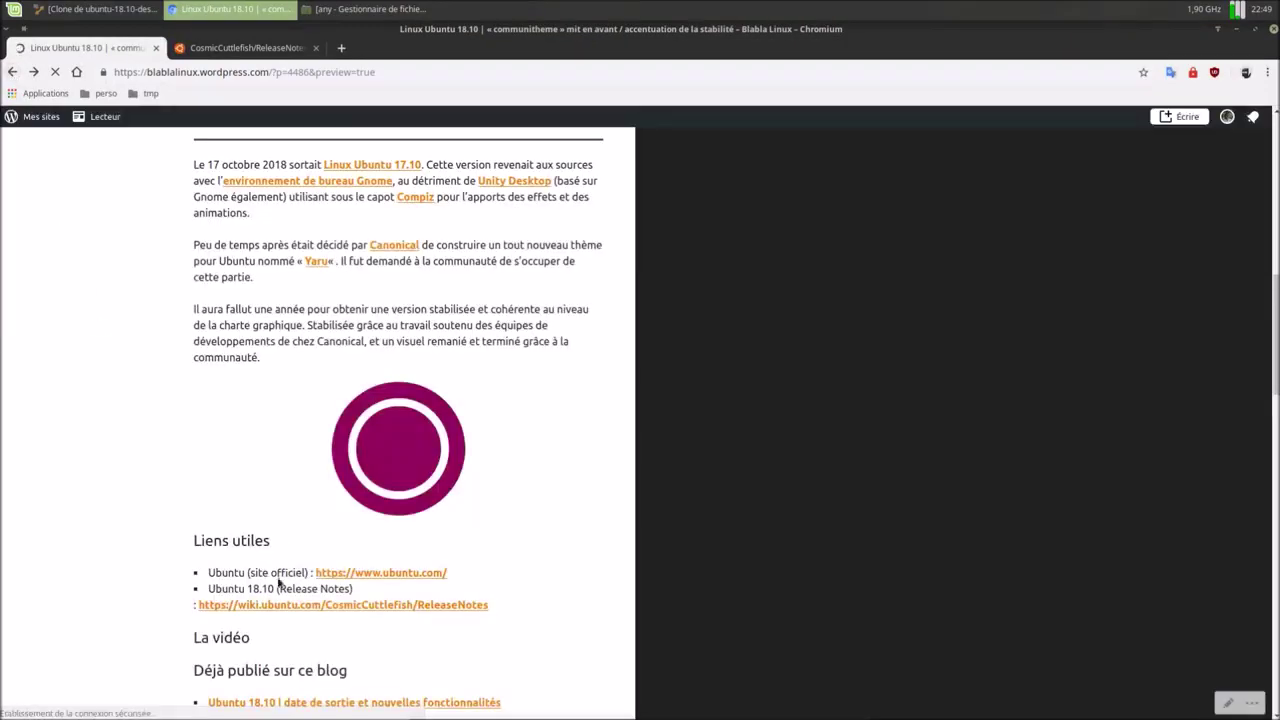
# - Open the "Wallpaper Linux Ubuntu 18.10.x" page, look through its image gallery and return to the beginning of the main article
pyautogui.scroll(-2, 296, 632)
pyautogui.scroll(-2, 296, 632)
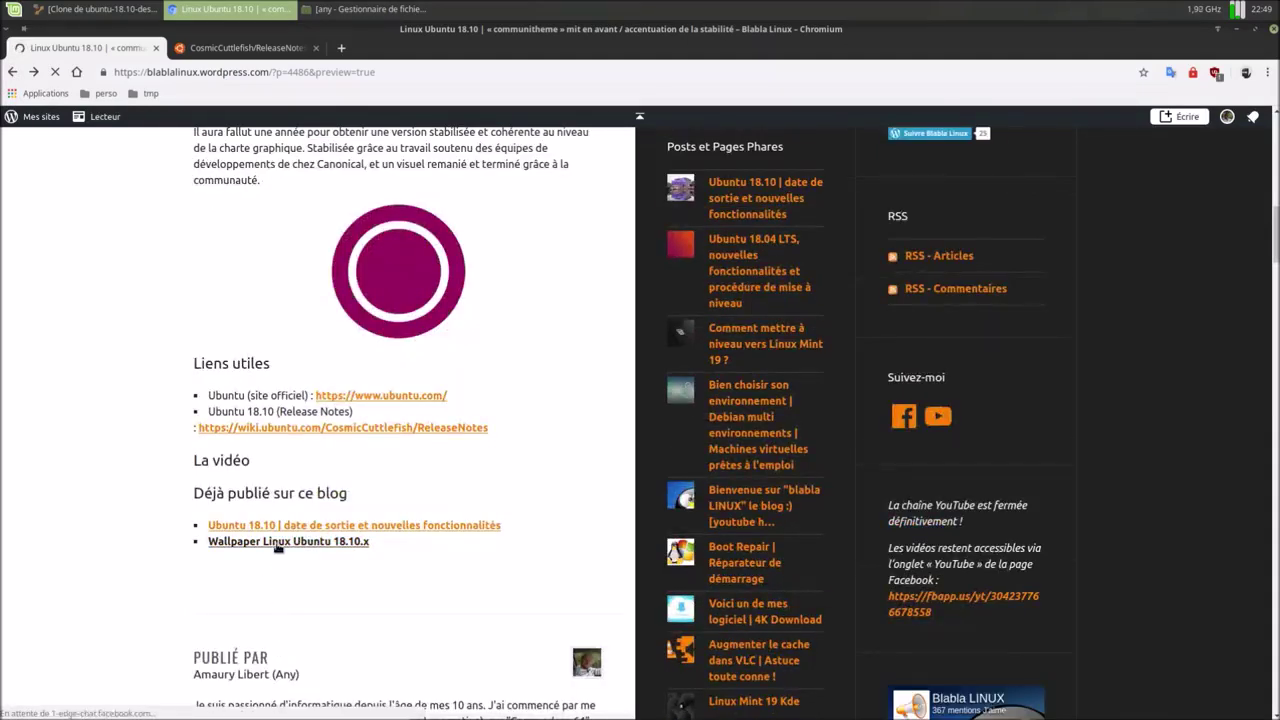
pyautogui.scroll(-3, 279, 540)
pyautogui.click(288, 392)
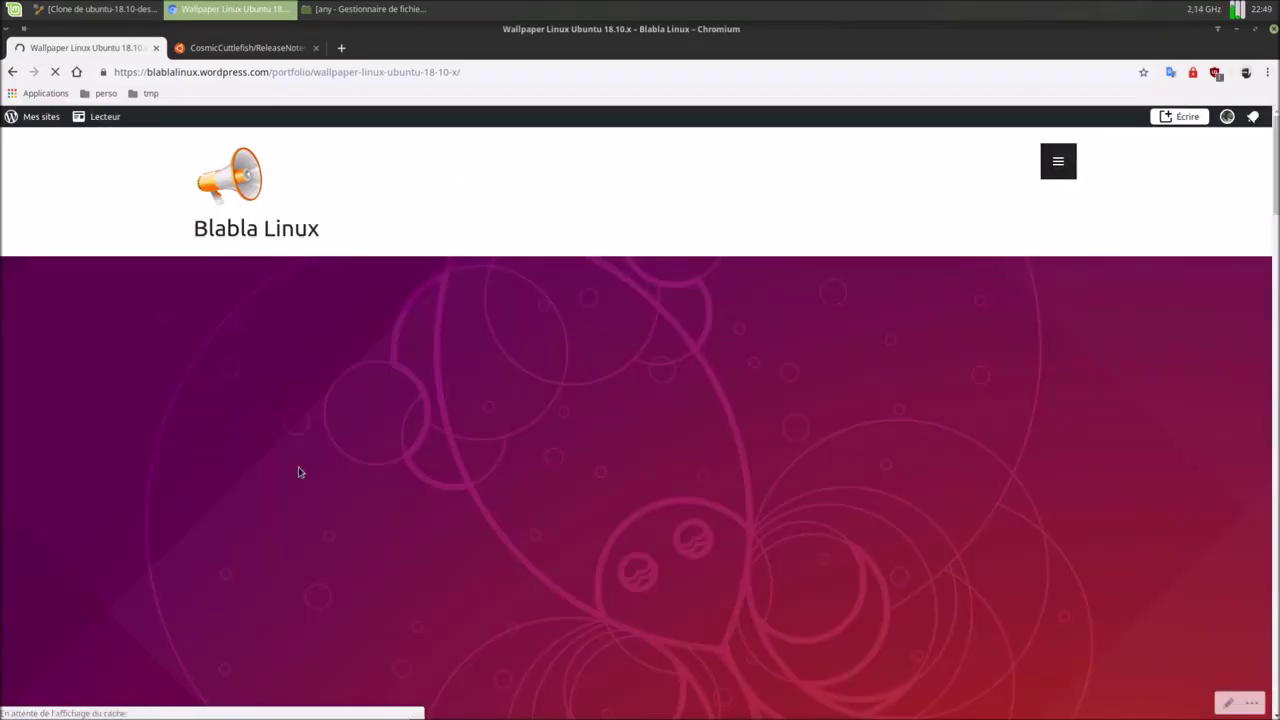
pyautogui.scroll(-8, 300, 471)
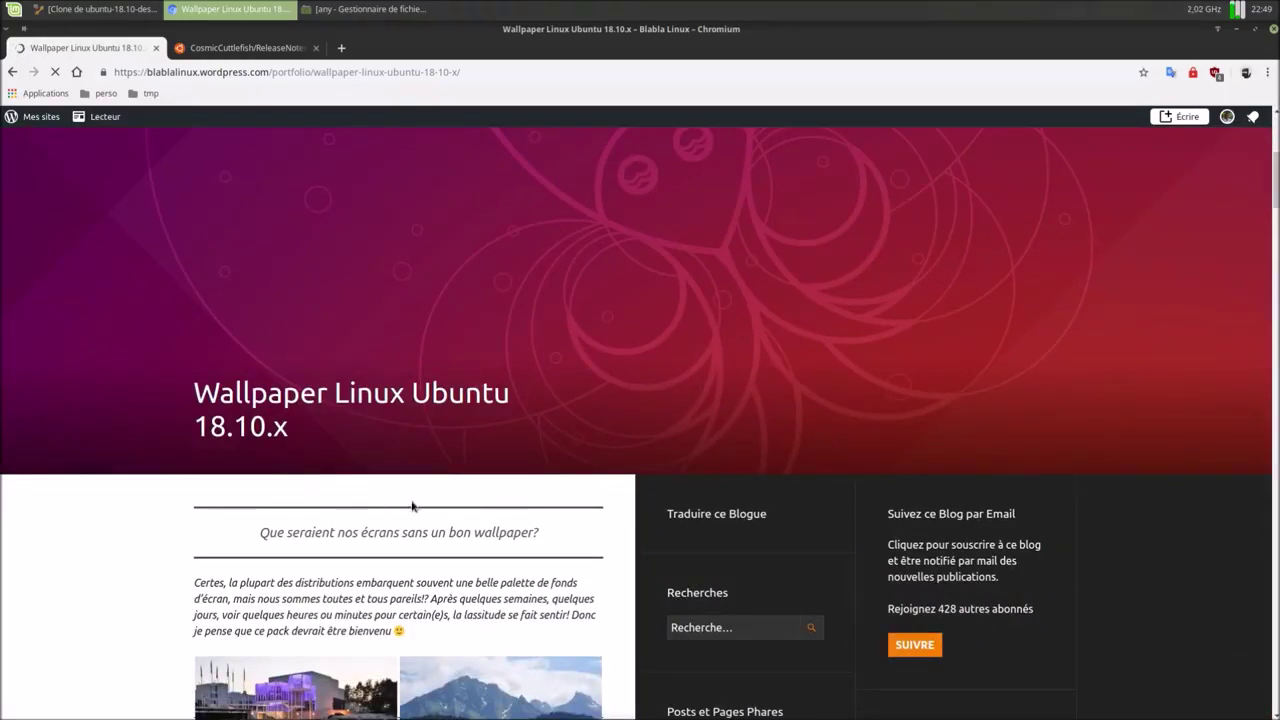
pyautogui.scroll(-4, 436, 497)
pyautogui.scroll(-5, 436, 497)
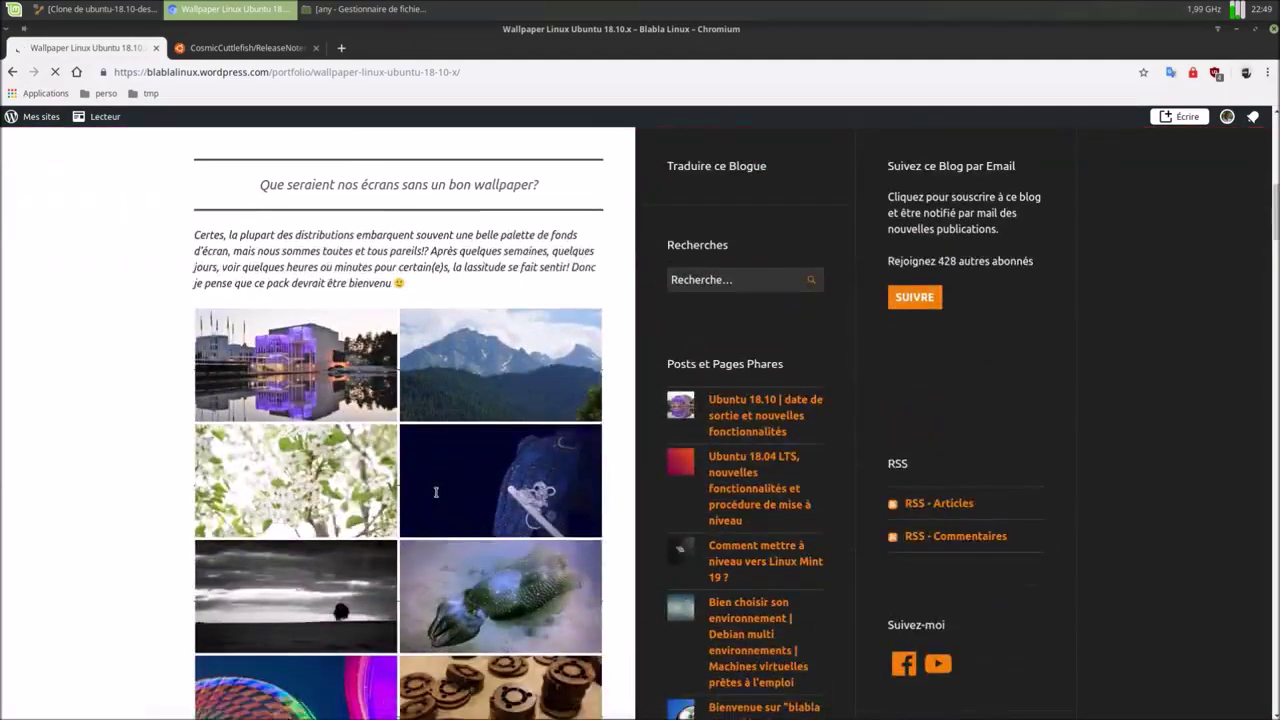
pyautogui.click(10, 75)
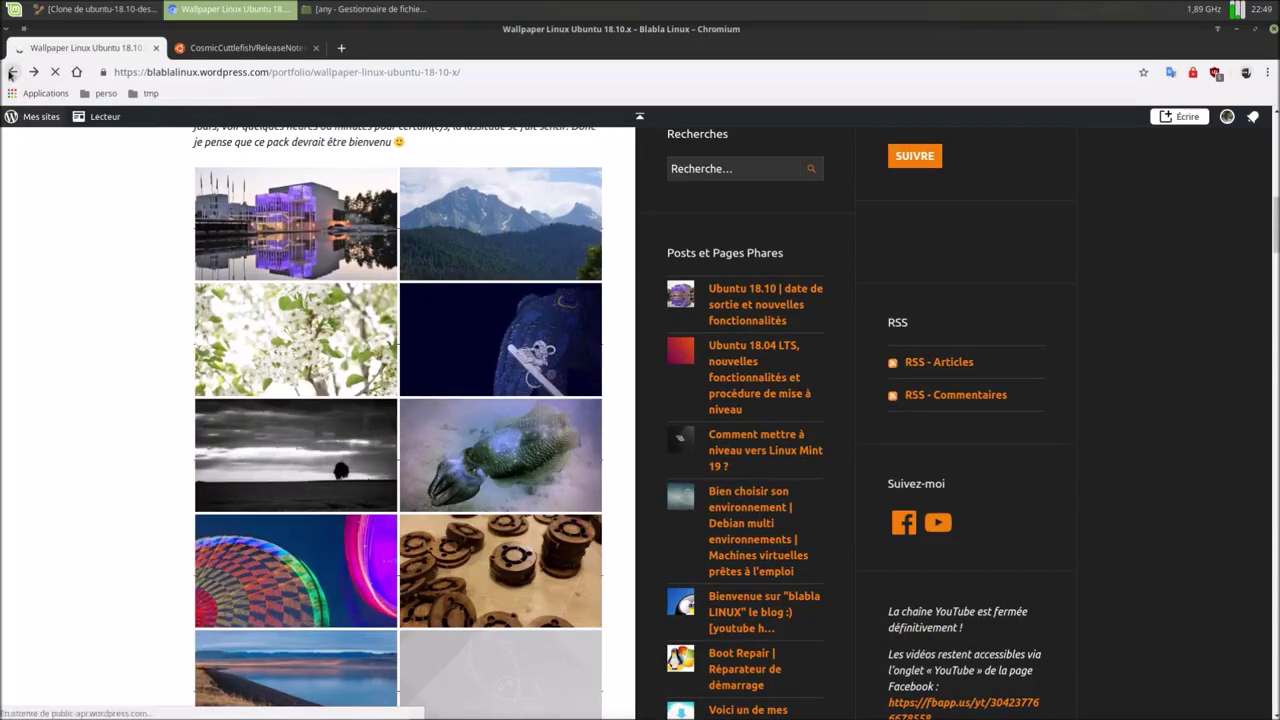
pyautogui.scroll(10, 116, 383)
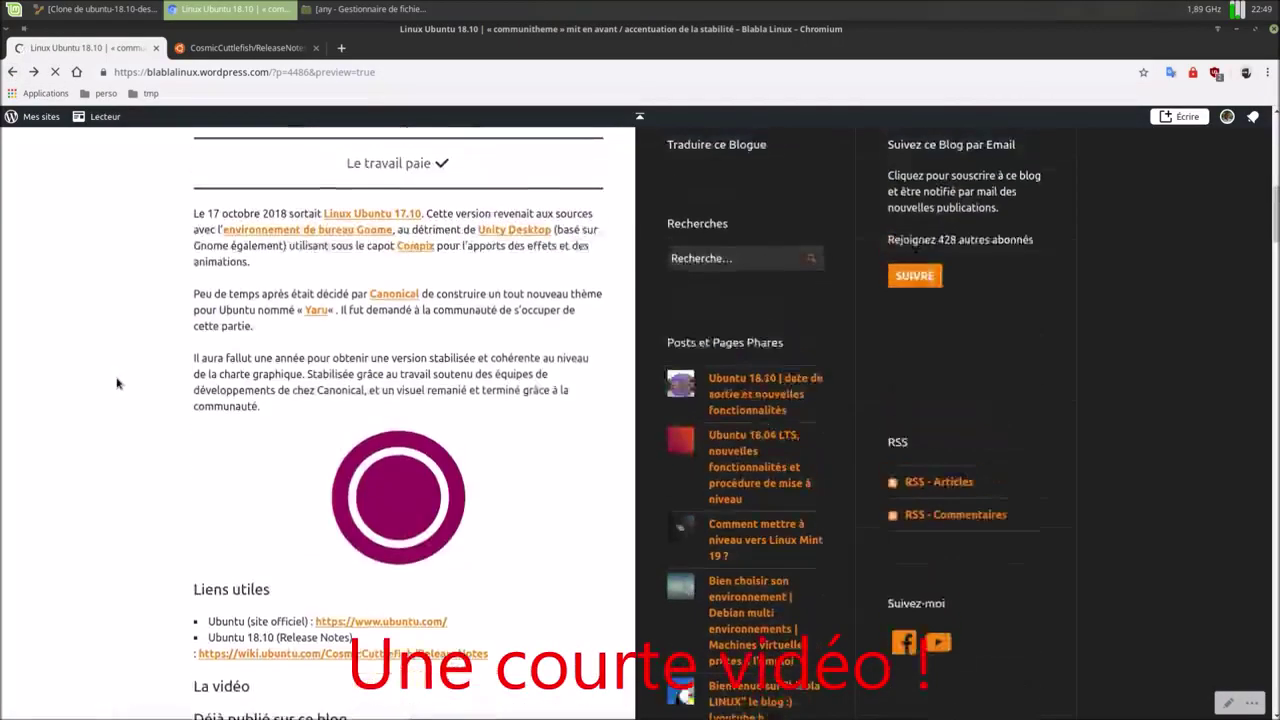
pyautogui.scroll(2, 116, 383)
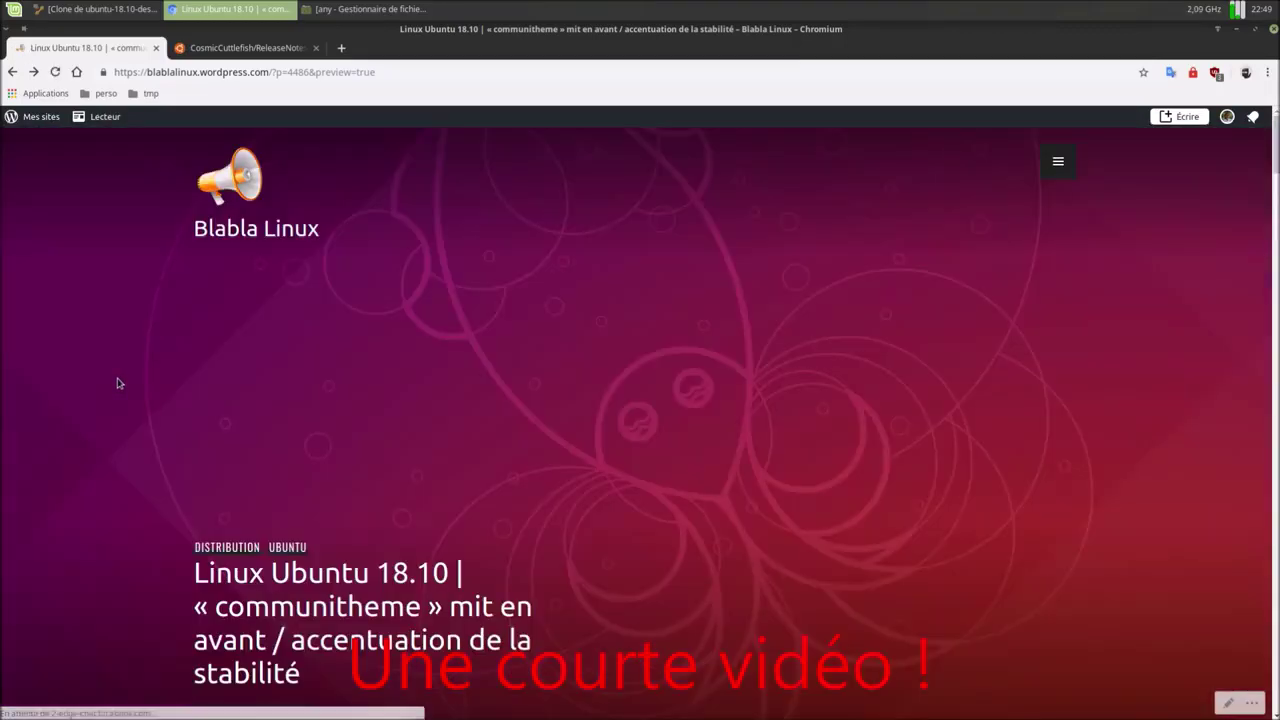
# - In the file manager, examine the properties of ubuntu-18.10-desktop-amd64.iso in the ISO-VM2/ISO folder
pyautogui.click(367, 12)
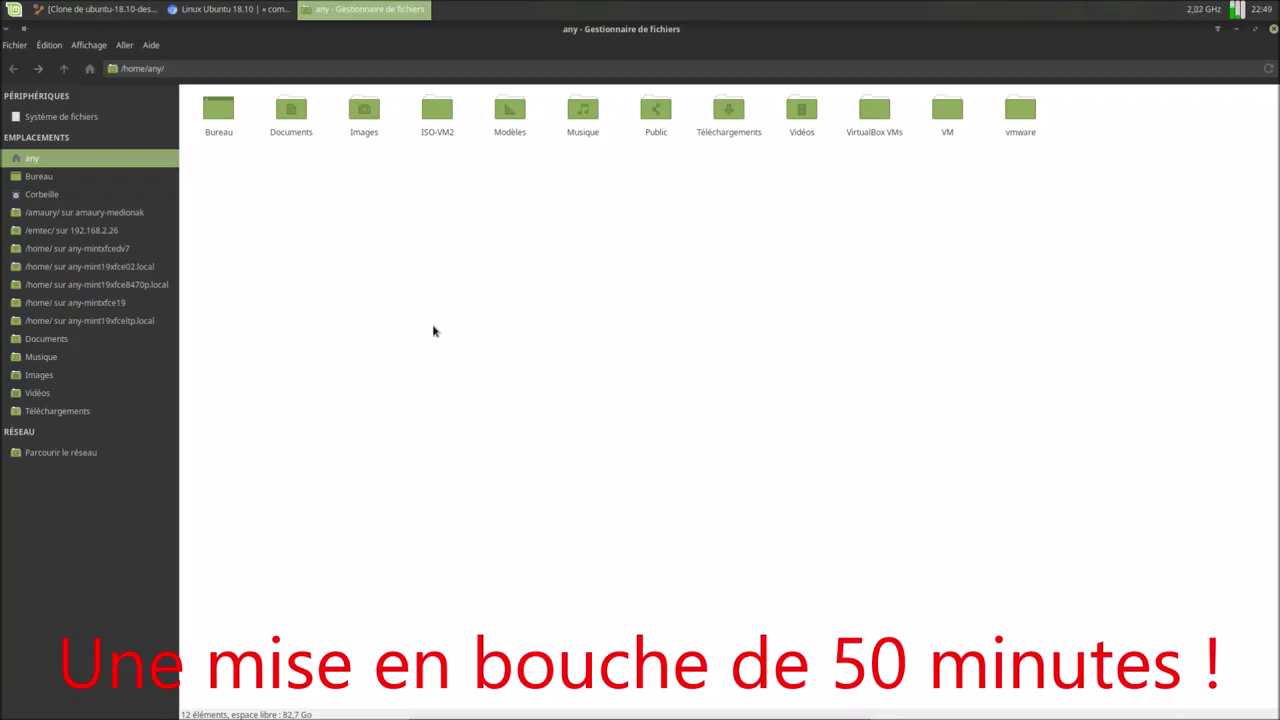
pyautogui.doubleClick(430, 115)
pyautogui.click(200, 112)
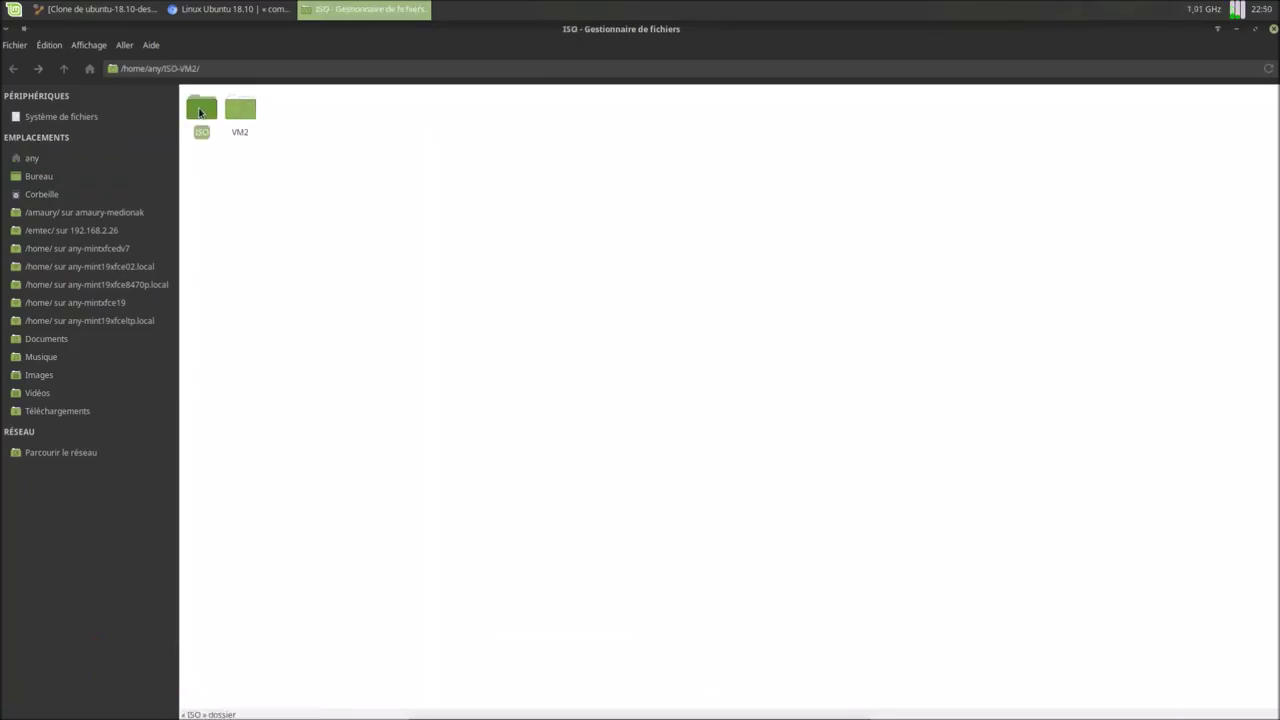
pyautogui.doubleClick(200, 112)
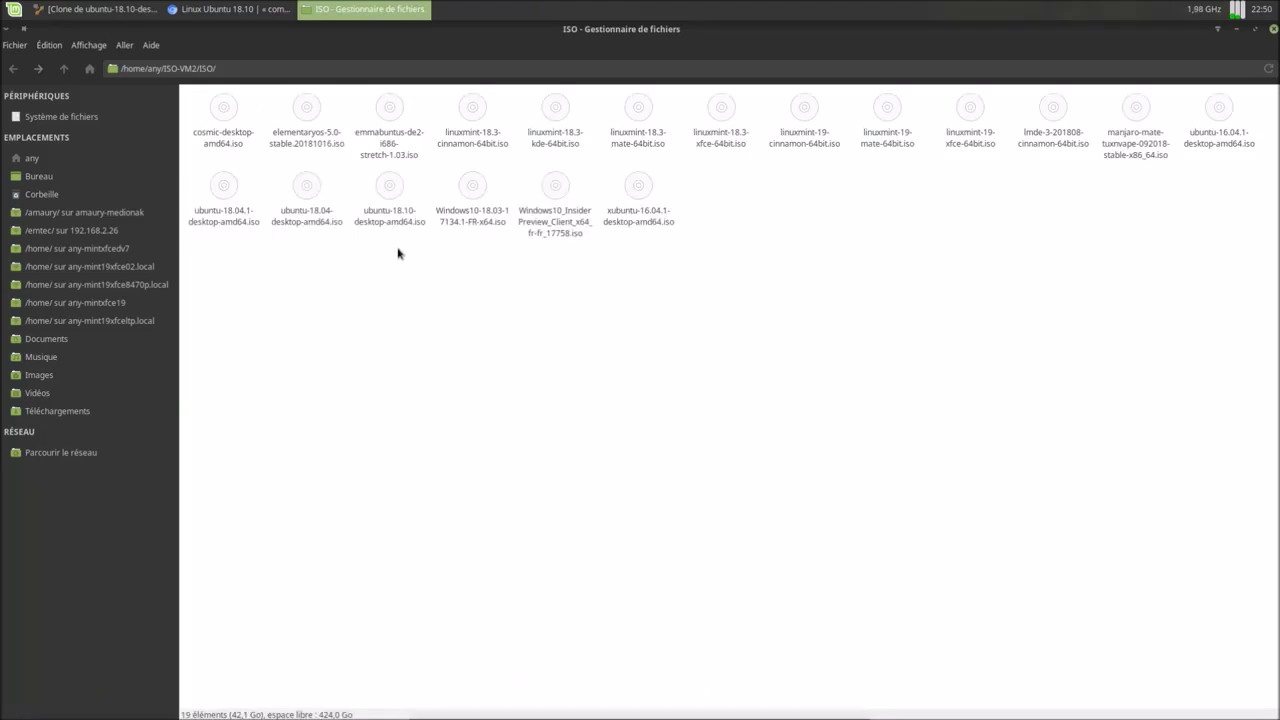
pyautogui.click(390, 221)
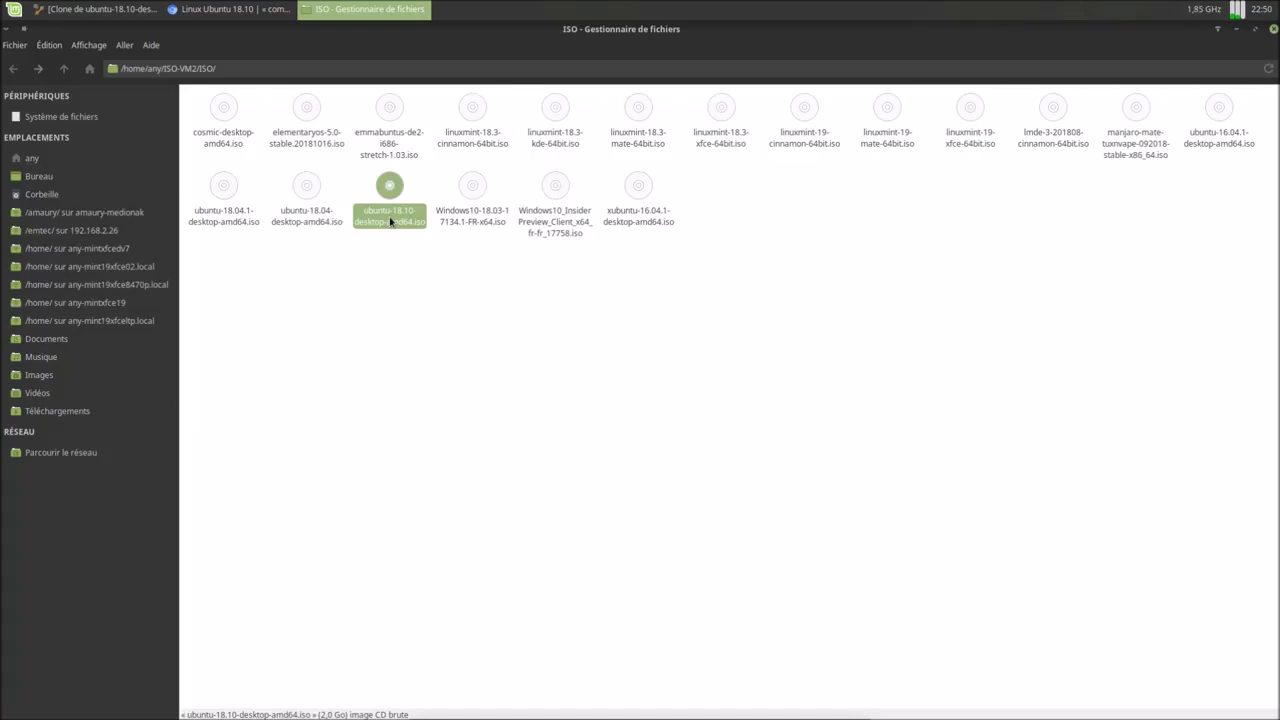
pyautogui.rightClick(390, 221)
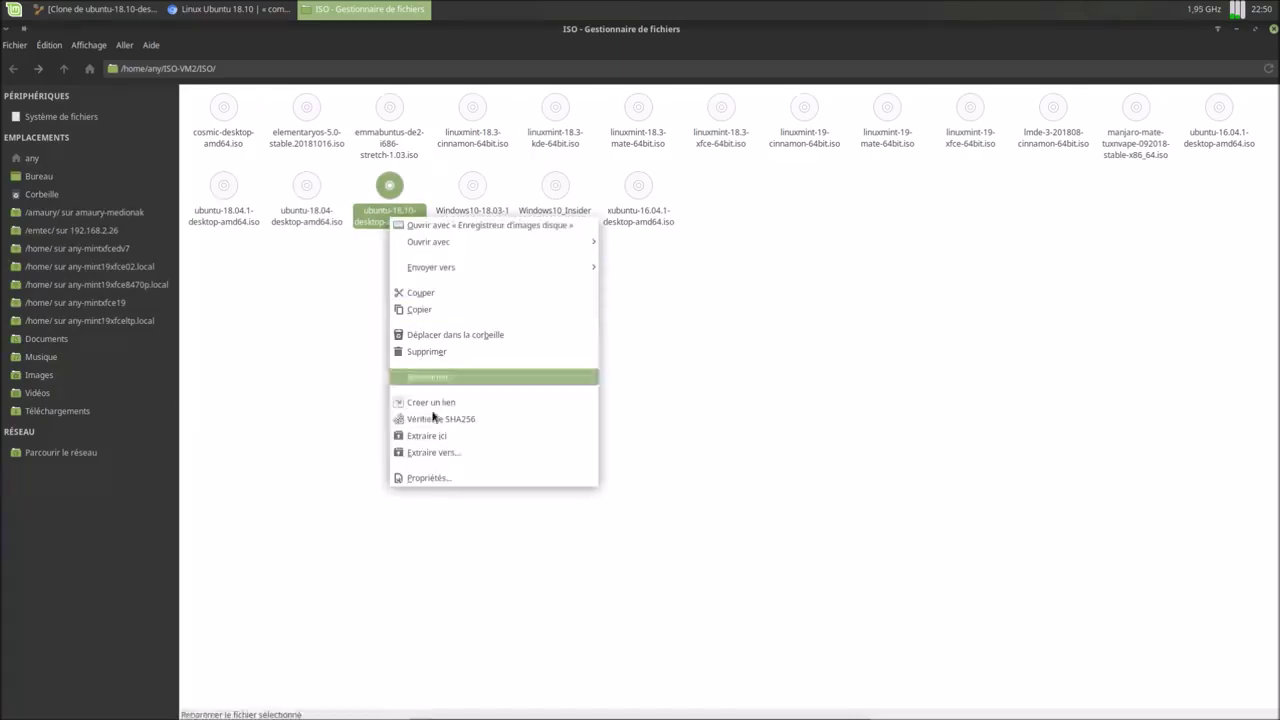
pyautogui.click(465, 481)
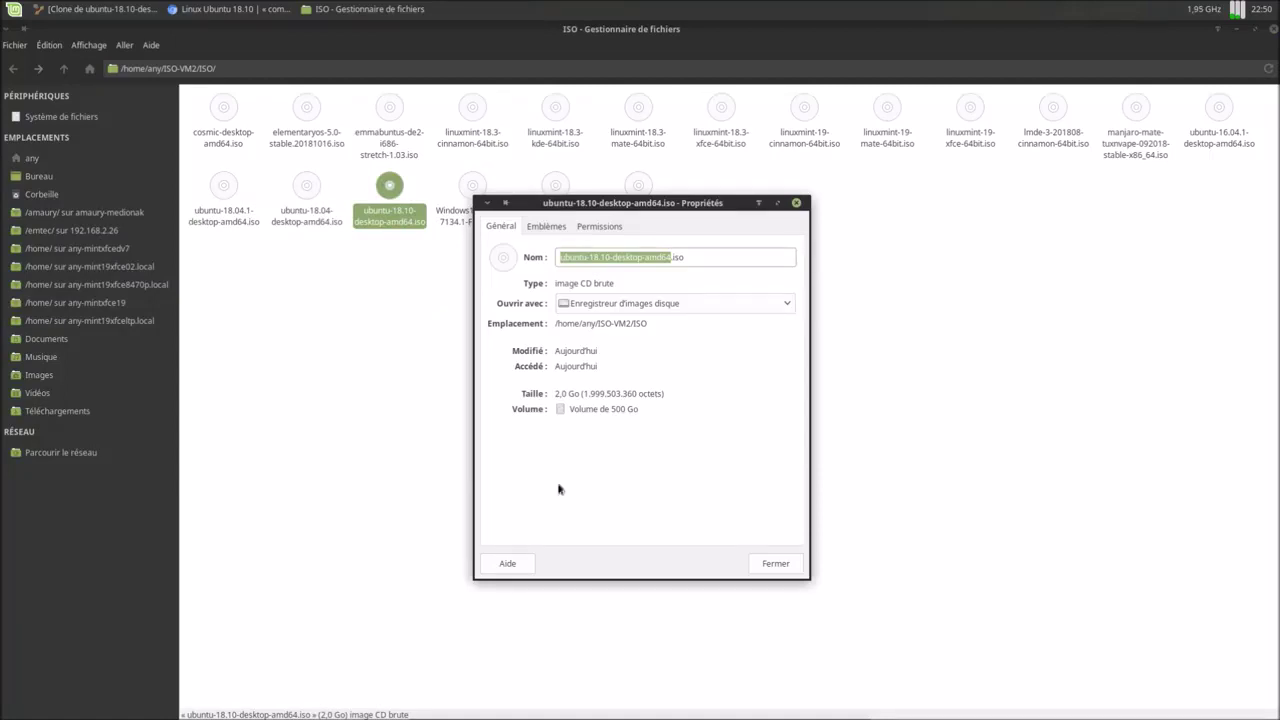
pyautogui.click(776, 564)
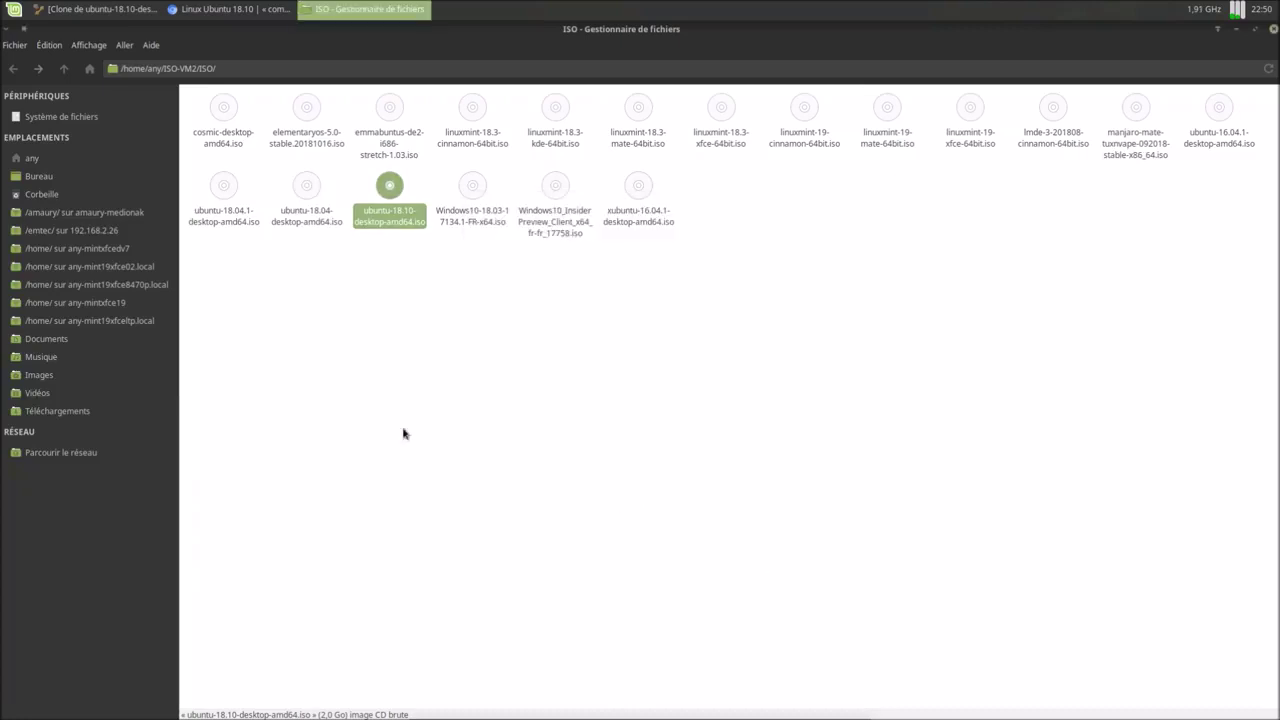
# - Examine the properties of the "Clone de ubuntu-18.10-desktop-amd64" folder in VirtualBox VMs/Clone, then close the file manager
pyautogui.click(67, 160)
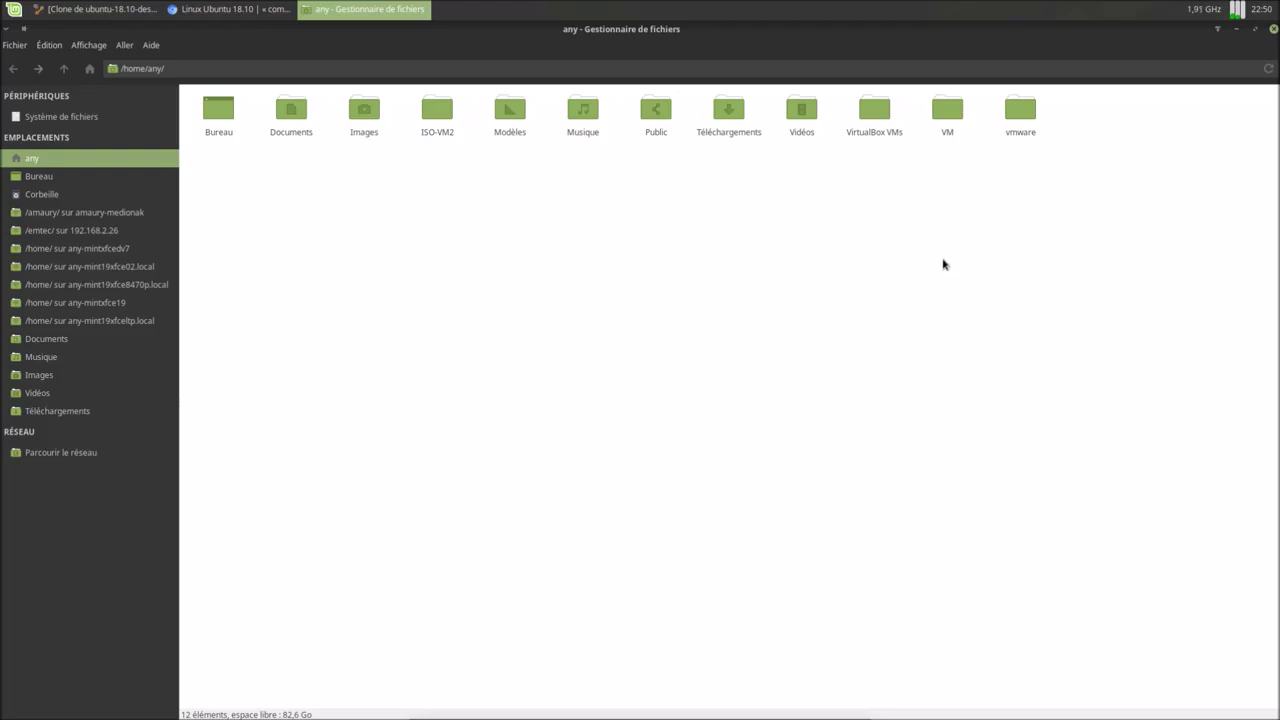
pyautogui.doubleClick(877, 110)
pyautogui.doubleClick(202, 106)
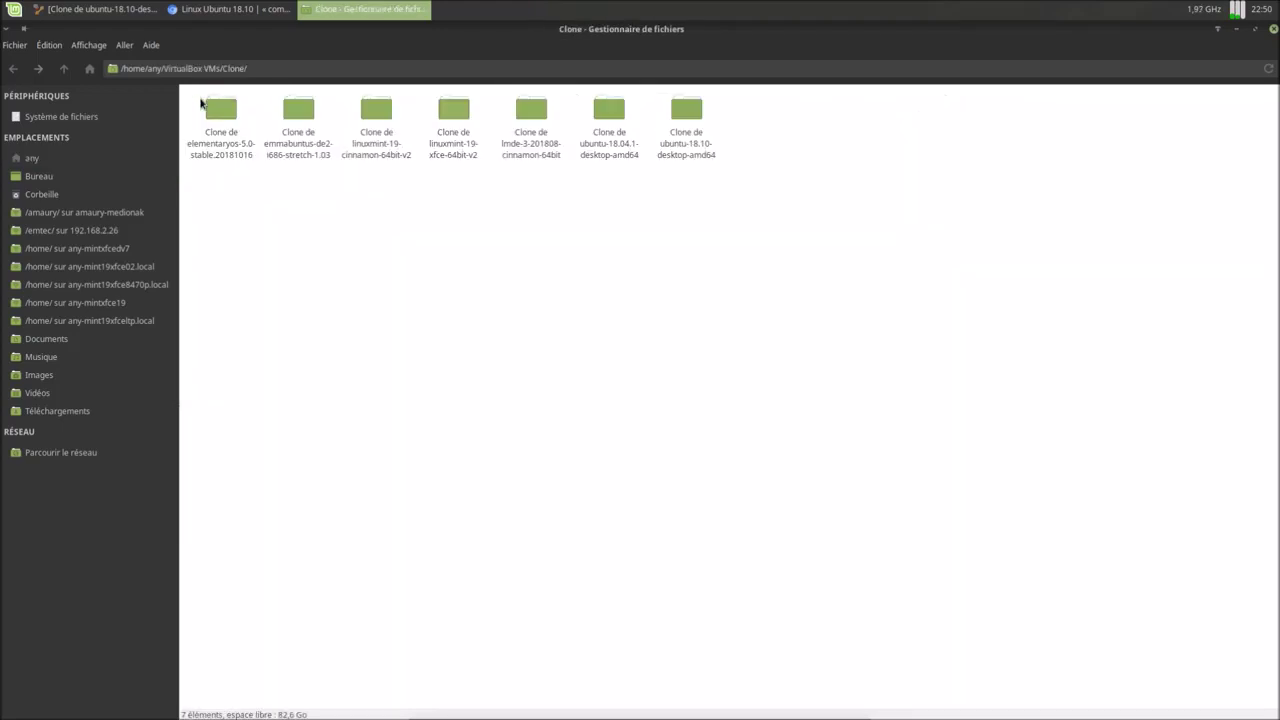
pyautogui.rightClick(668, 156)
pyautogui.click(712, 466)
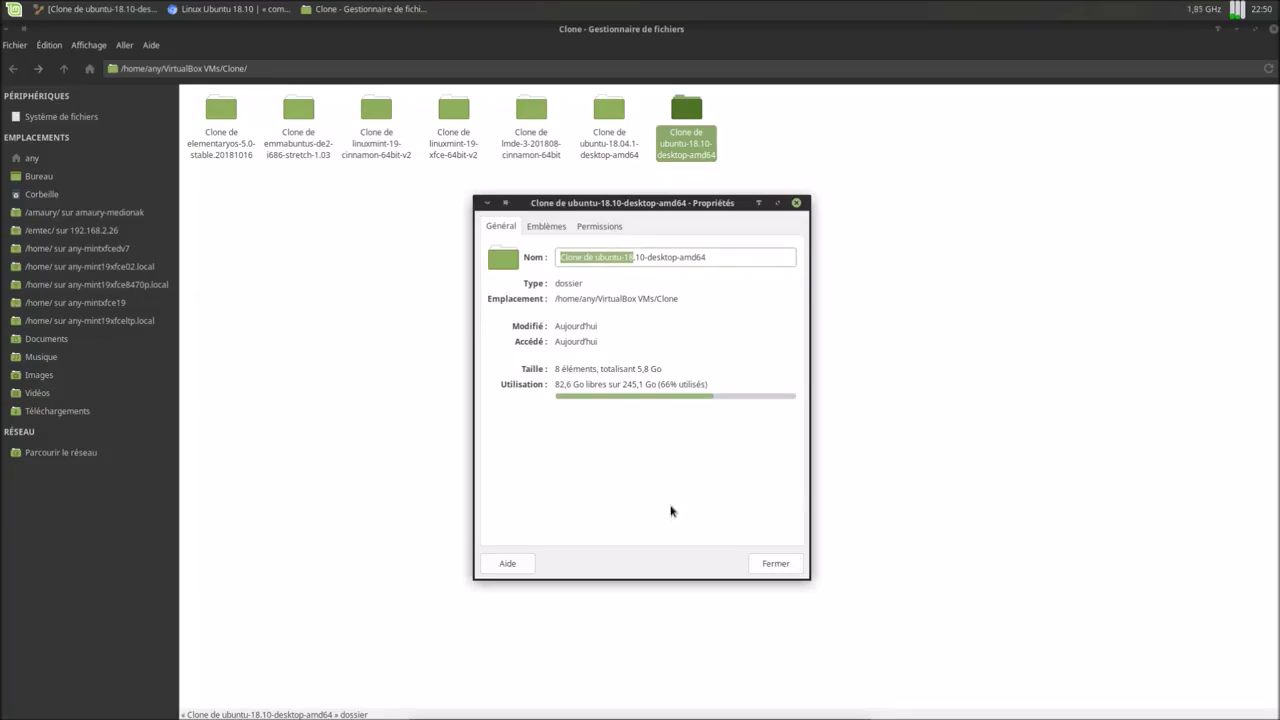
pyautogui.click(763, 566)
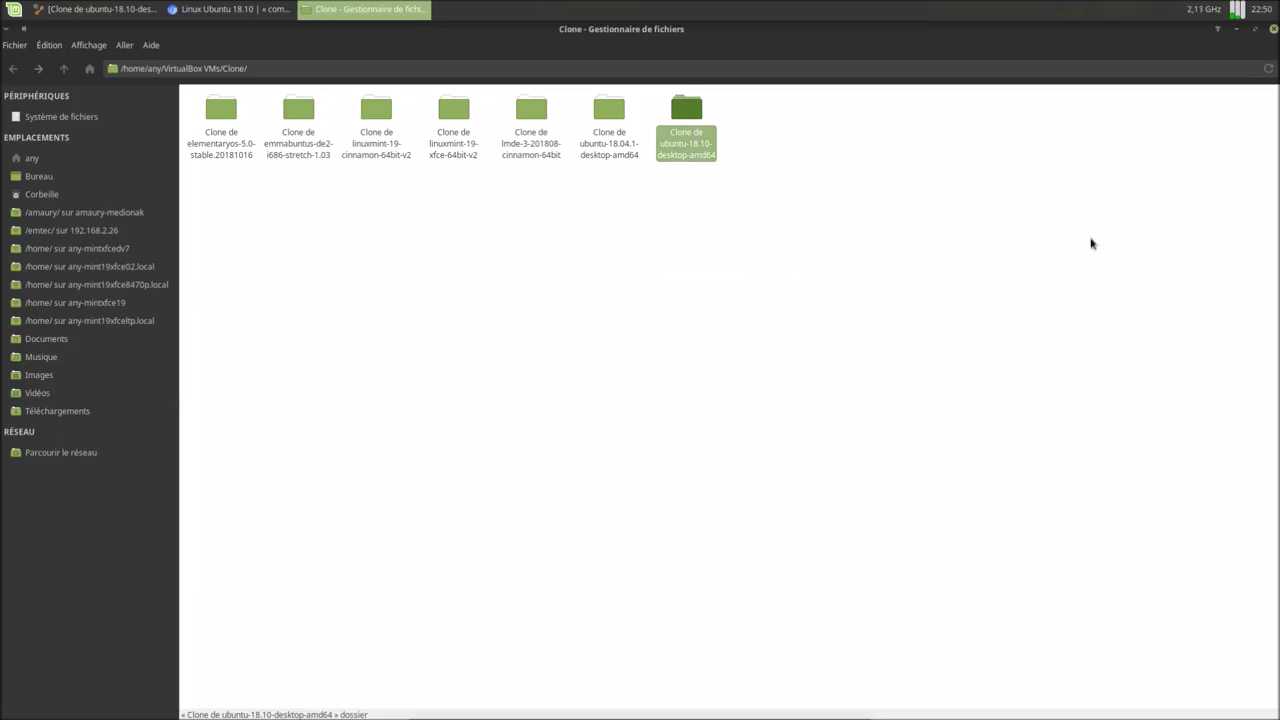
pyautogui.click(1271, 33)
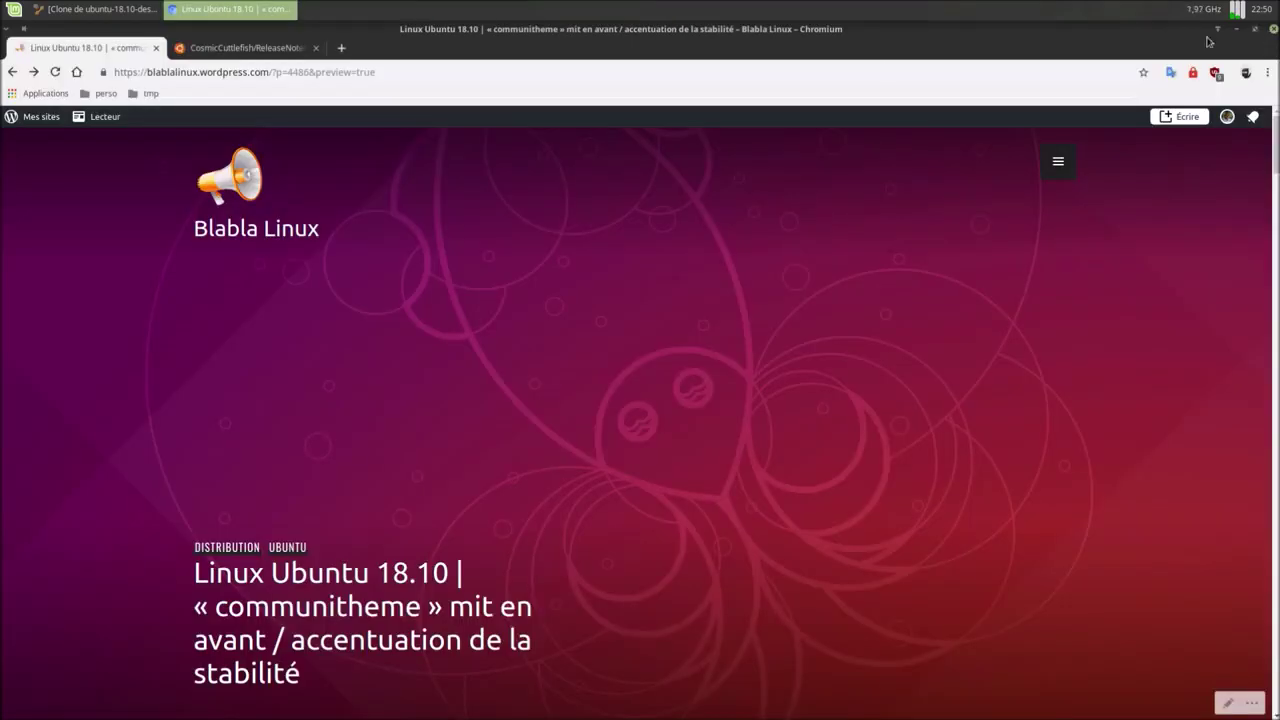
# - Switch to the Ubuntu 18.10 virtual machine, enter the account password, check the available session types and log in with the Ubuntu session
pyautogui.click(124, 10)
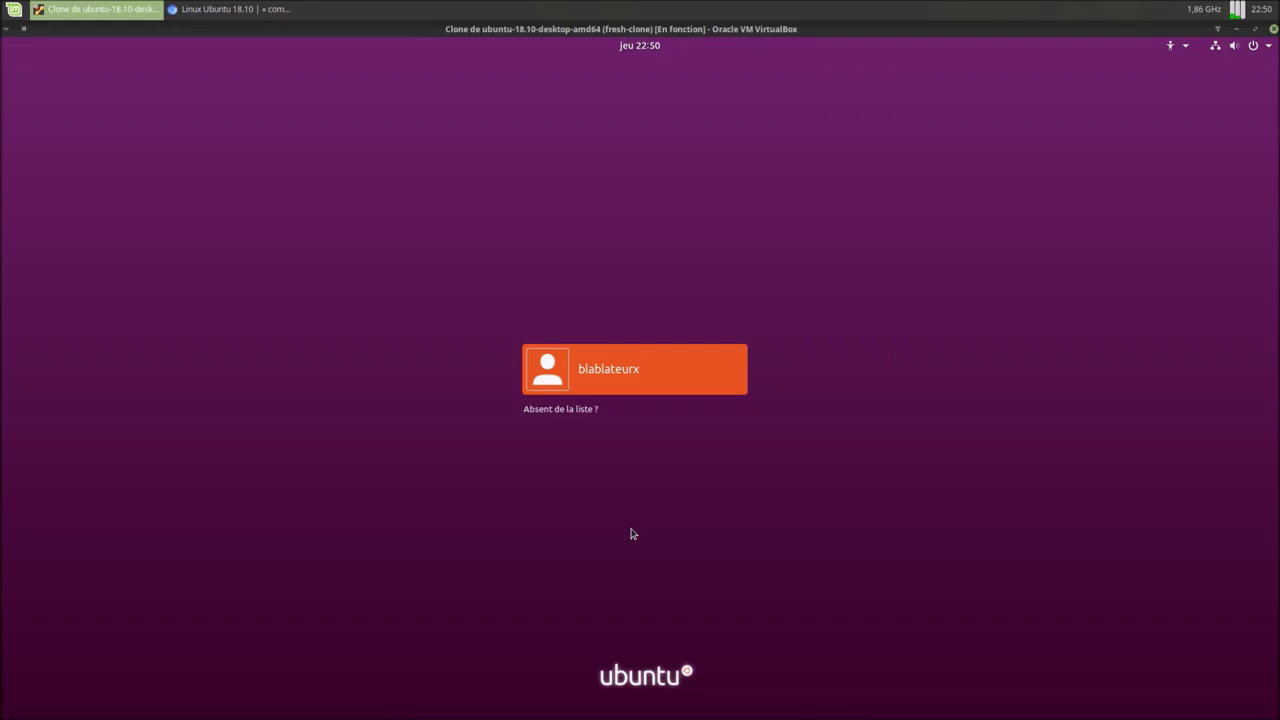
pyautogui.press('Return')
pyautogui.write('******')
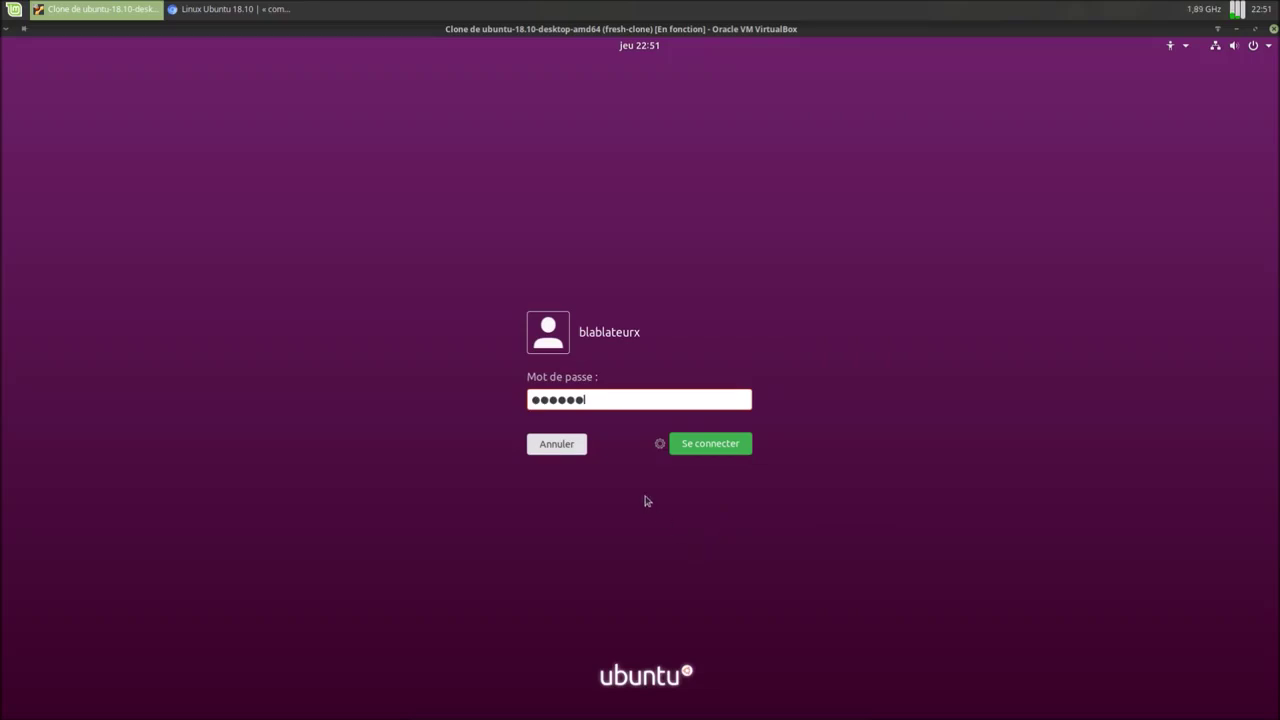
pyautogui.click(661, 444)
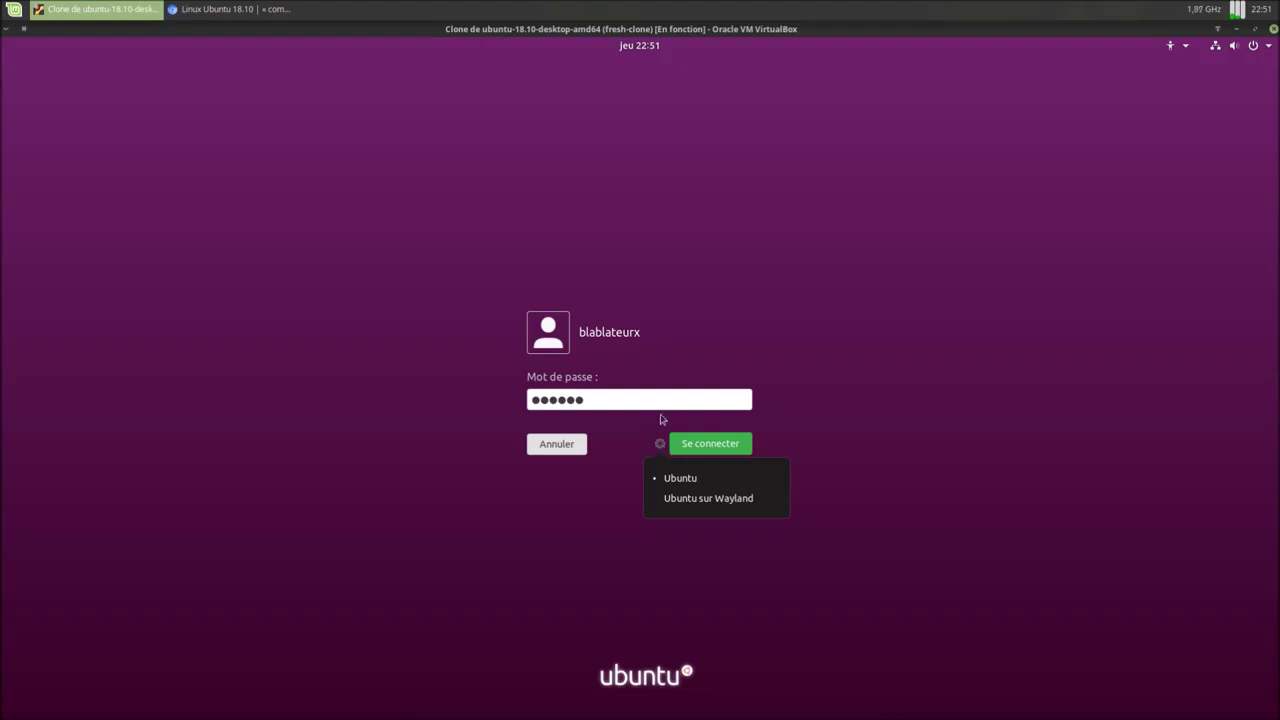
pyautogui.click(702, 448)
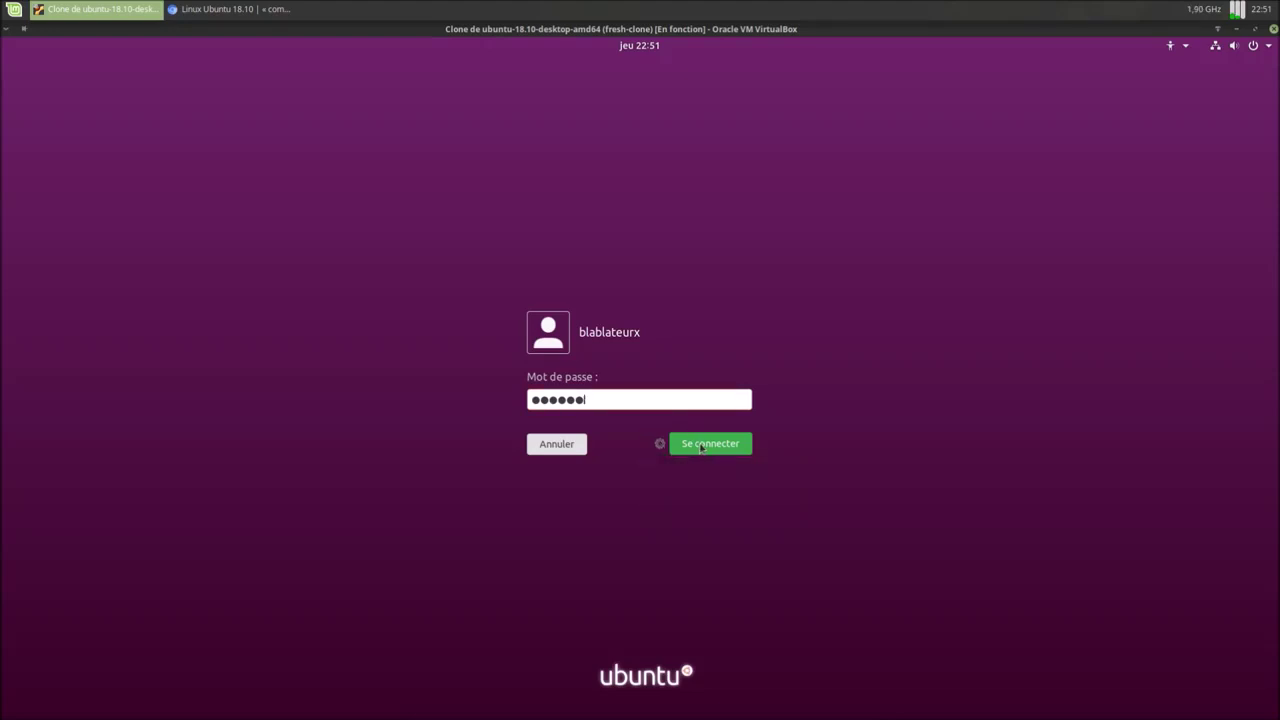
pyautogui.click(702, 447)
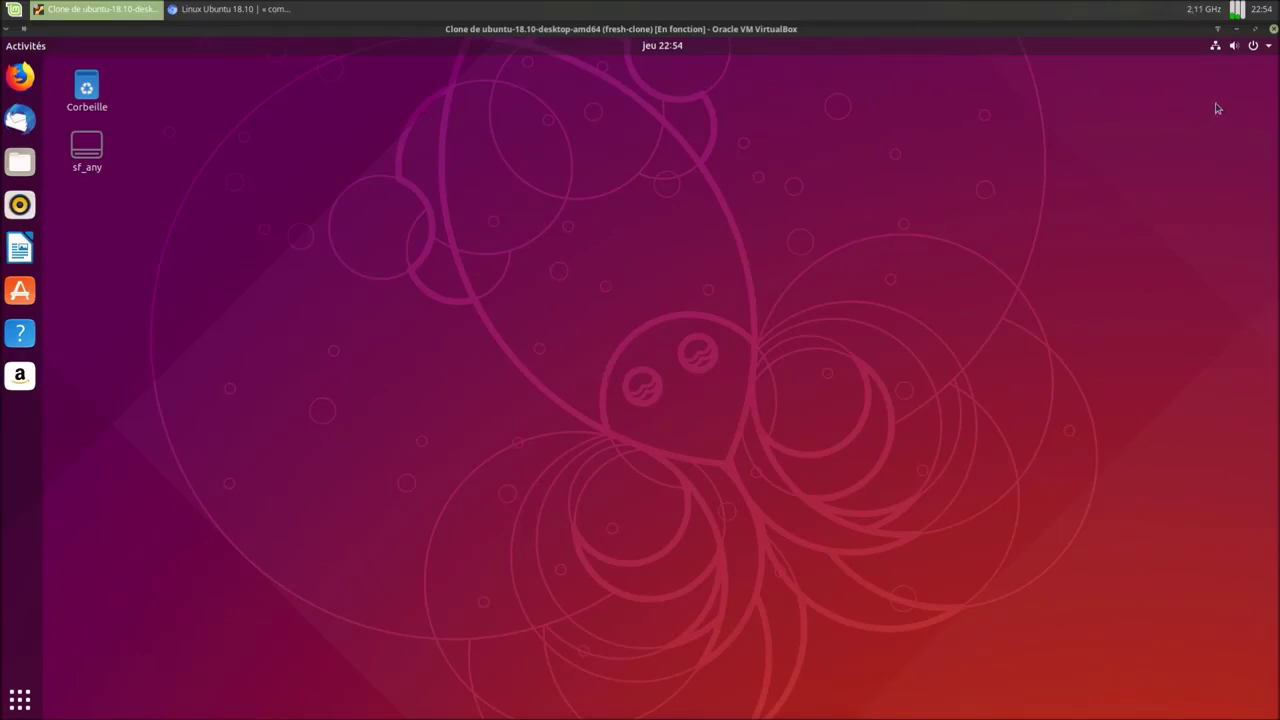
# - Examine the wired connection and user account options in the system menu, and open the system settings
pyautogui.click(1262, 46)
pyautogui.click(1267, 47)
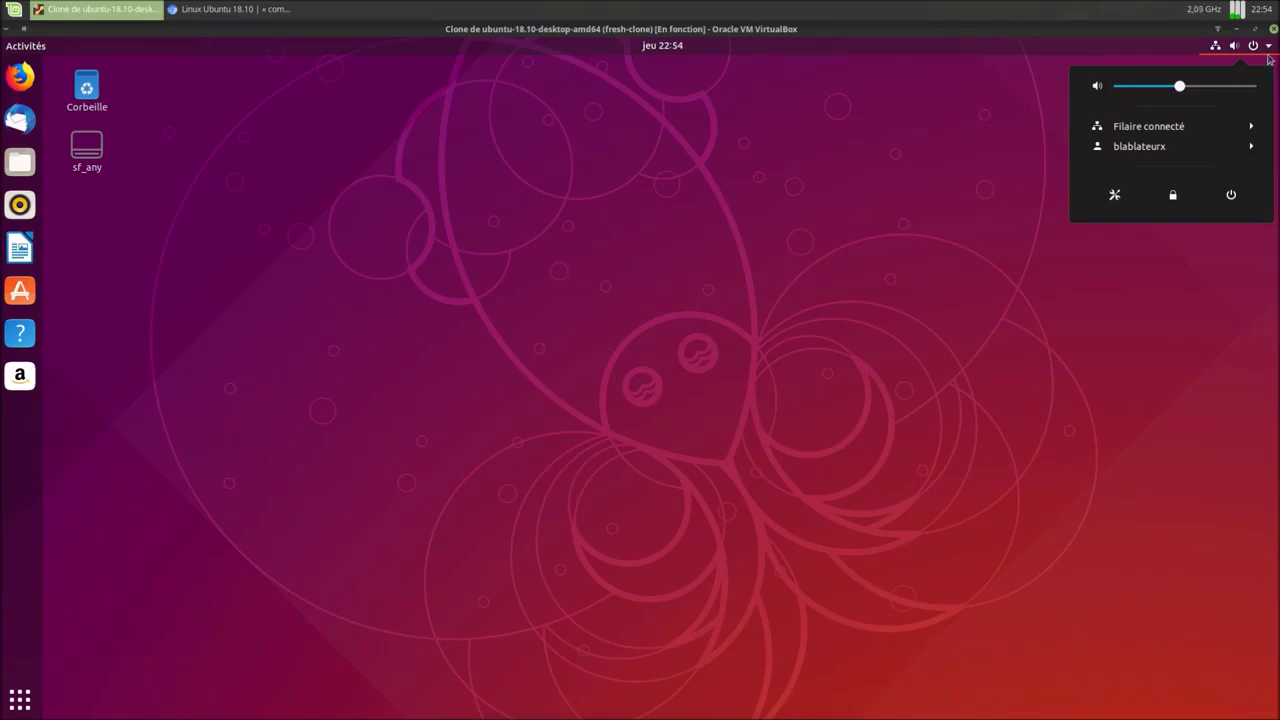
pyautogui.click(1244, 131)
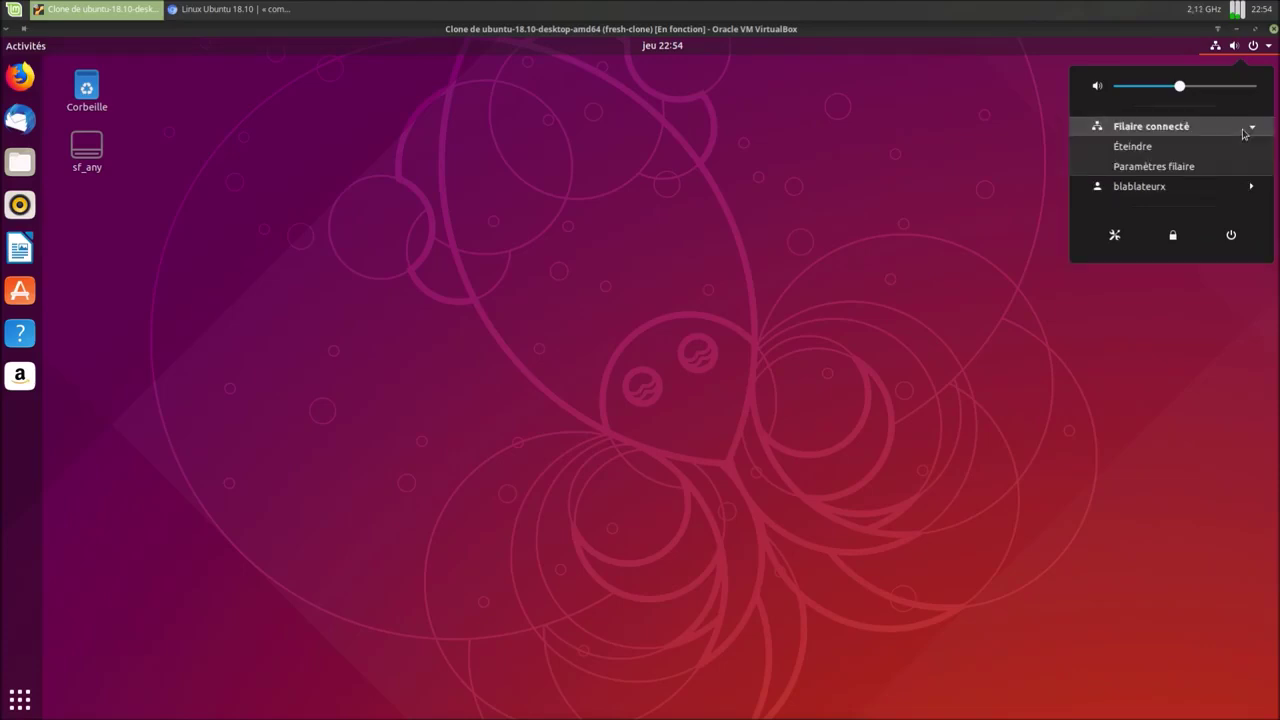
pyautogui.click(1245, 130)
pyautogui.click(1242, 150)
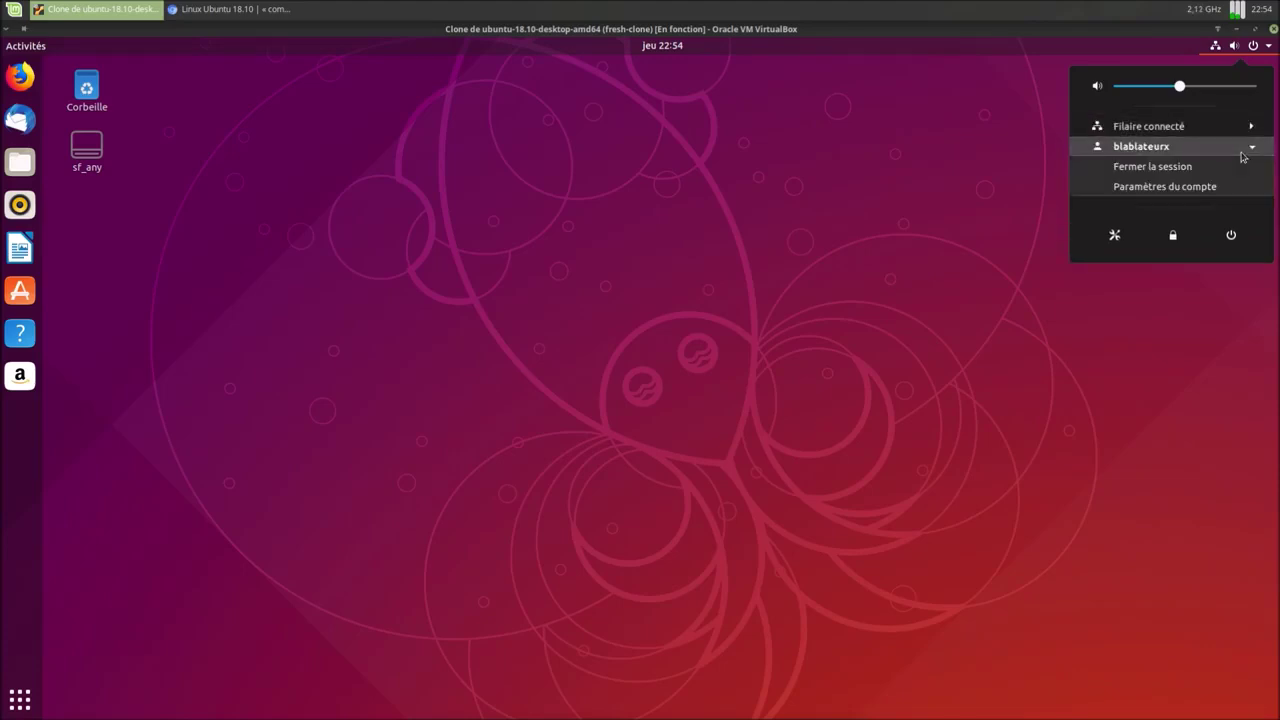
pyautogui.click(1242, 152)
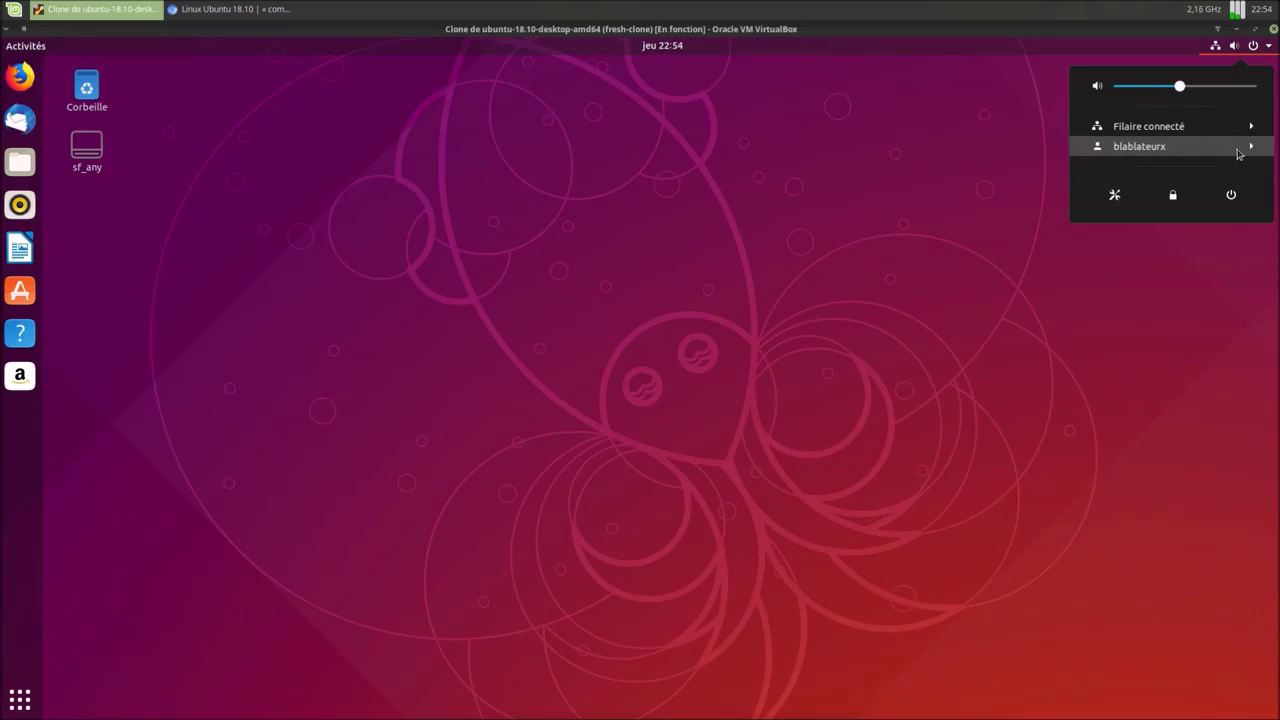
pyautogui.click(1116, 196)
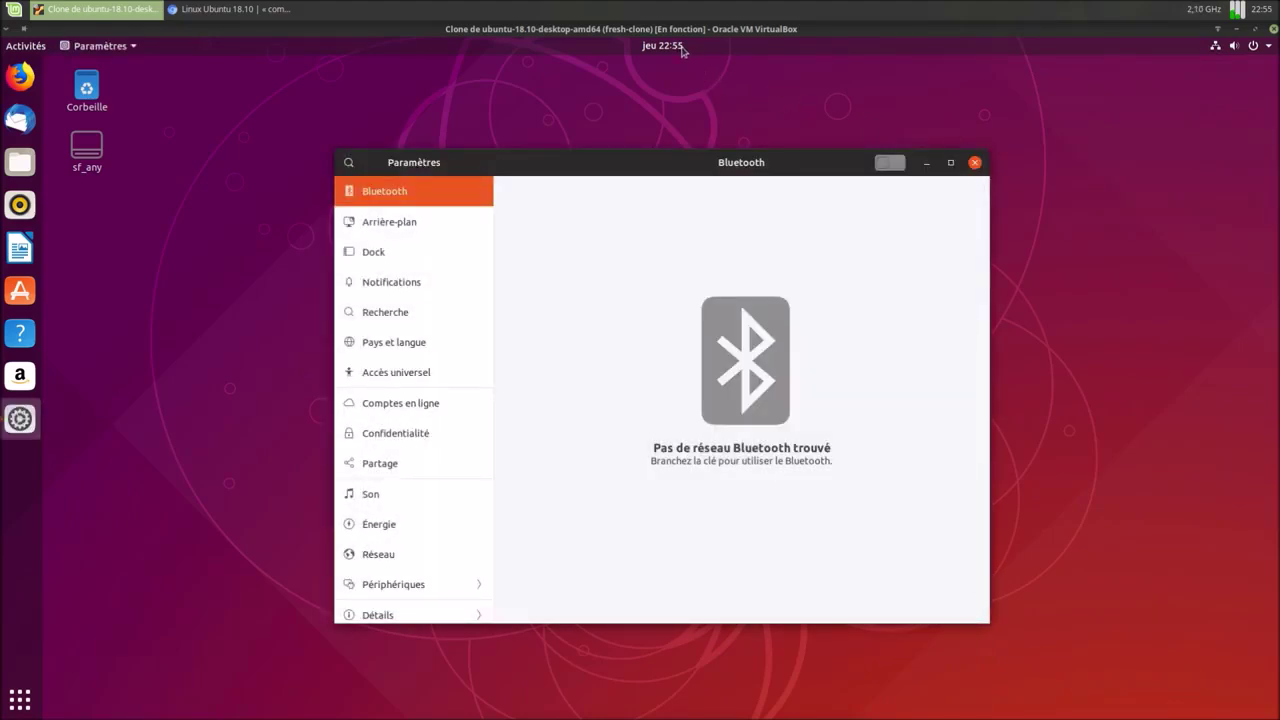
# - Check the calendar and notification area, and examine the activities overview with its search field and workspaces
pyautogui.click(680, 50)
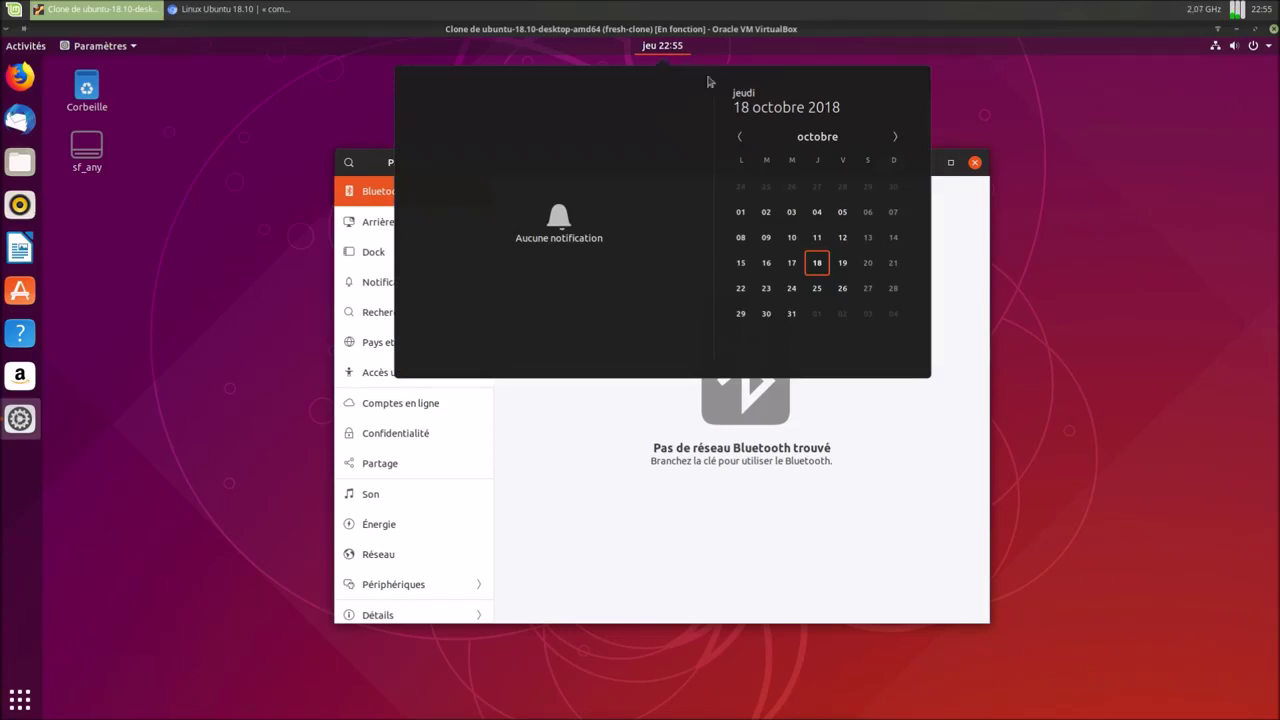
pyautogui.click(683, 54)
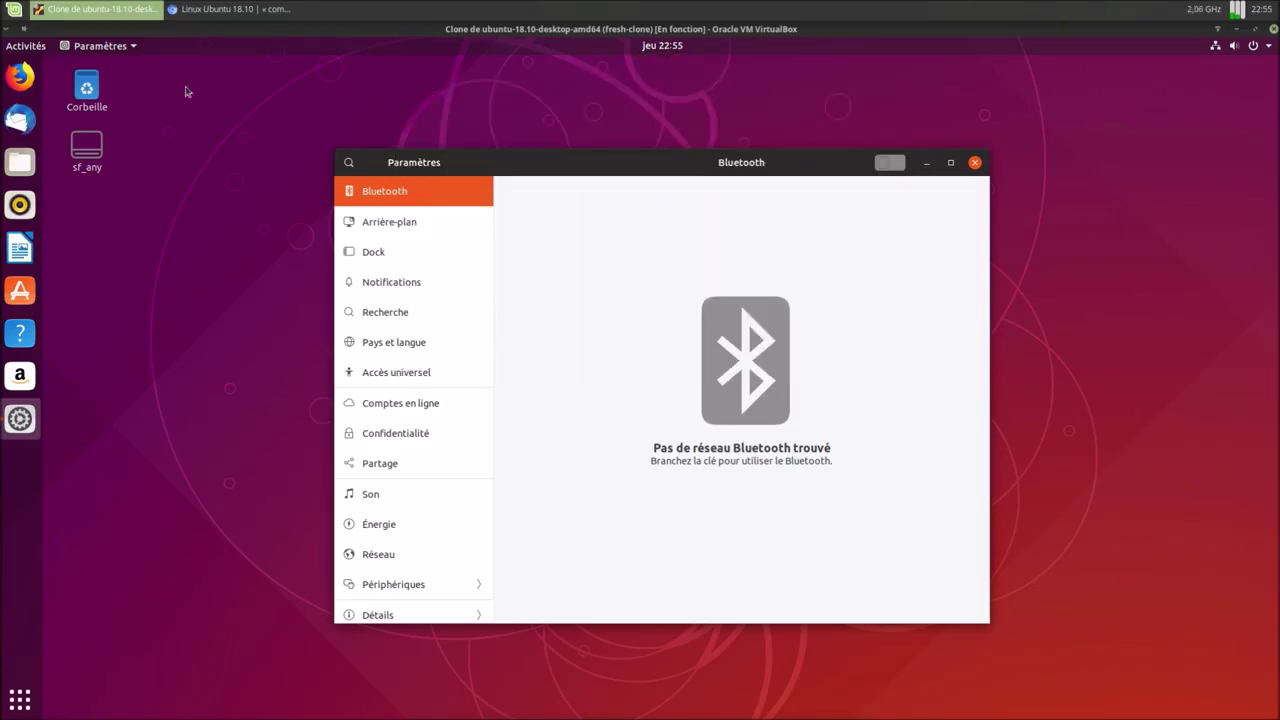
pyautogui.click(33, 50)
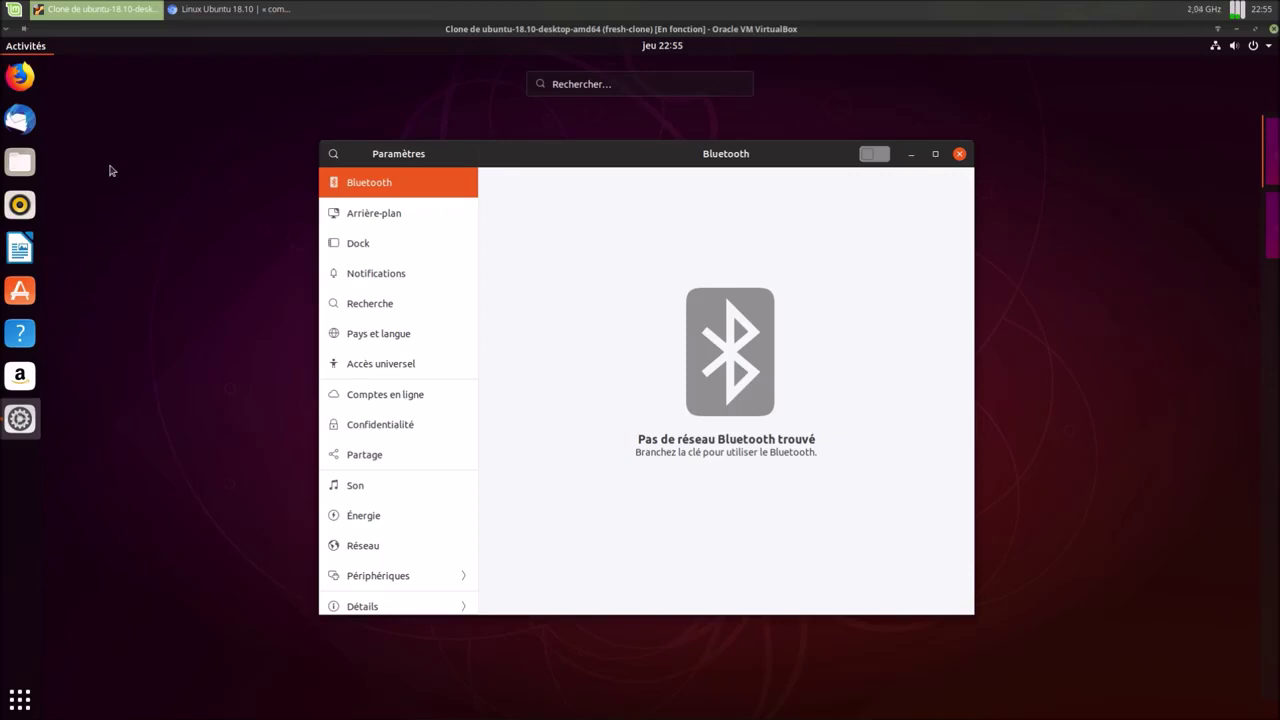
pyautogui.click(585, 83)
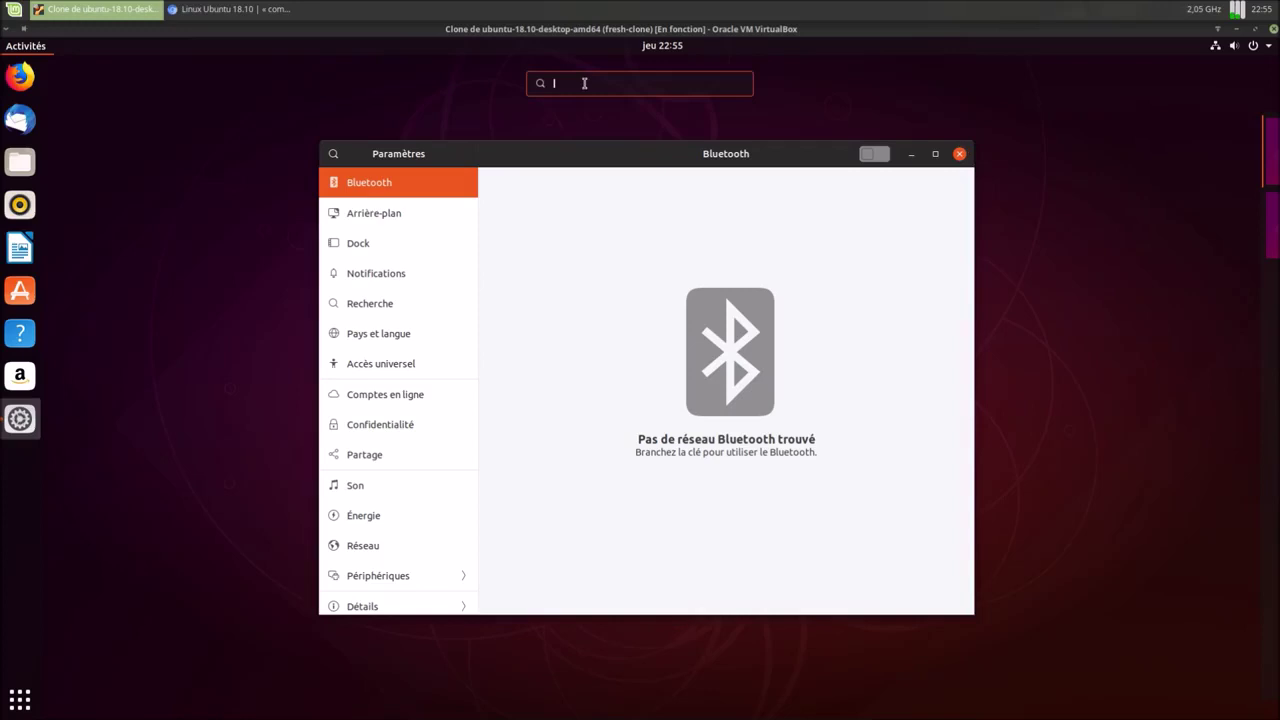
pyautogui.moveTo(1267, 234)
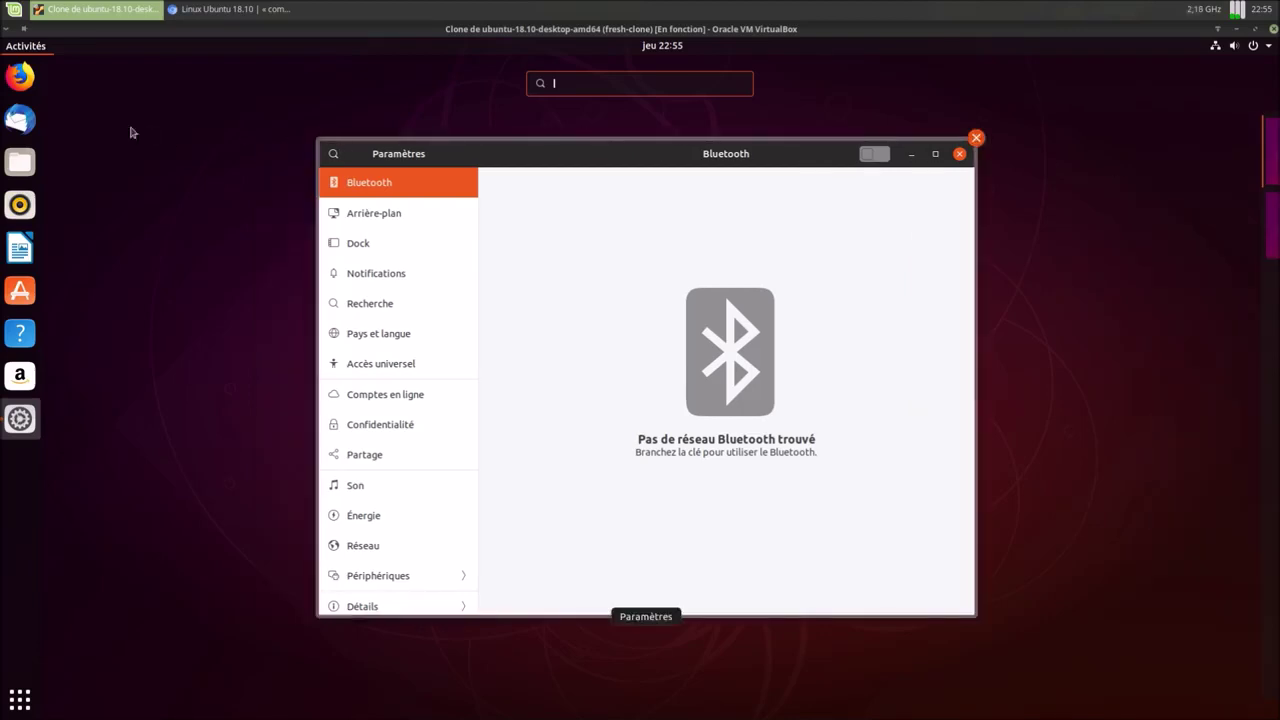
pyautogui.click(35, 48)
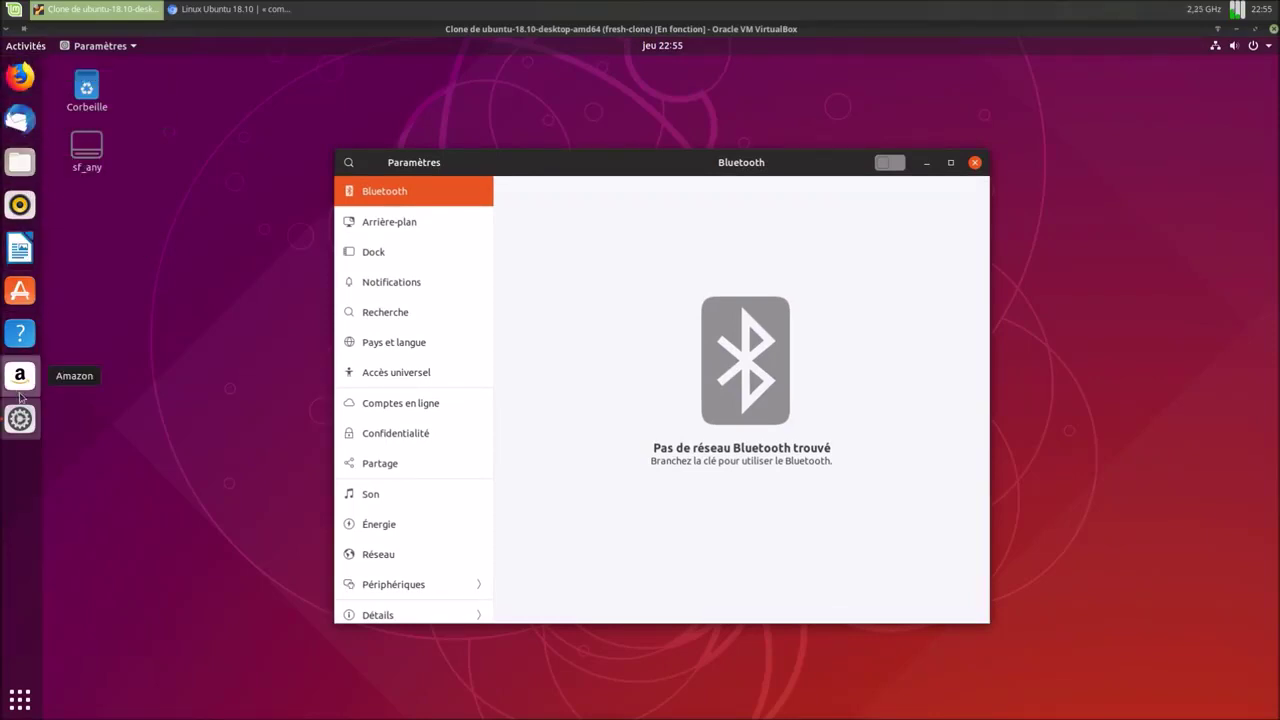
# - View the Firefox launcher's options and remove Thunderbird from the dock favourites
pyautogui.rightClick(12, 89)
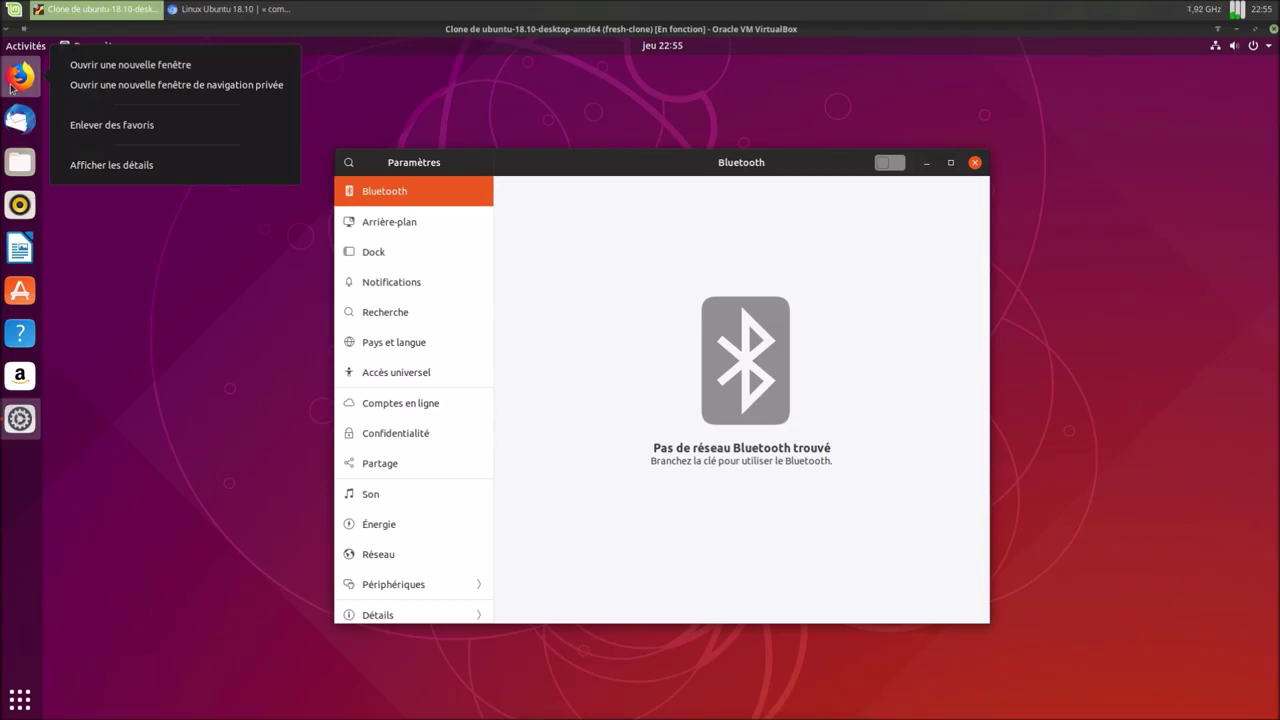
pyautogui.click(130, 257)
pyautogui.rightClick(22, 125)
pyautogui.click(165, 267)
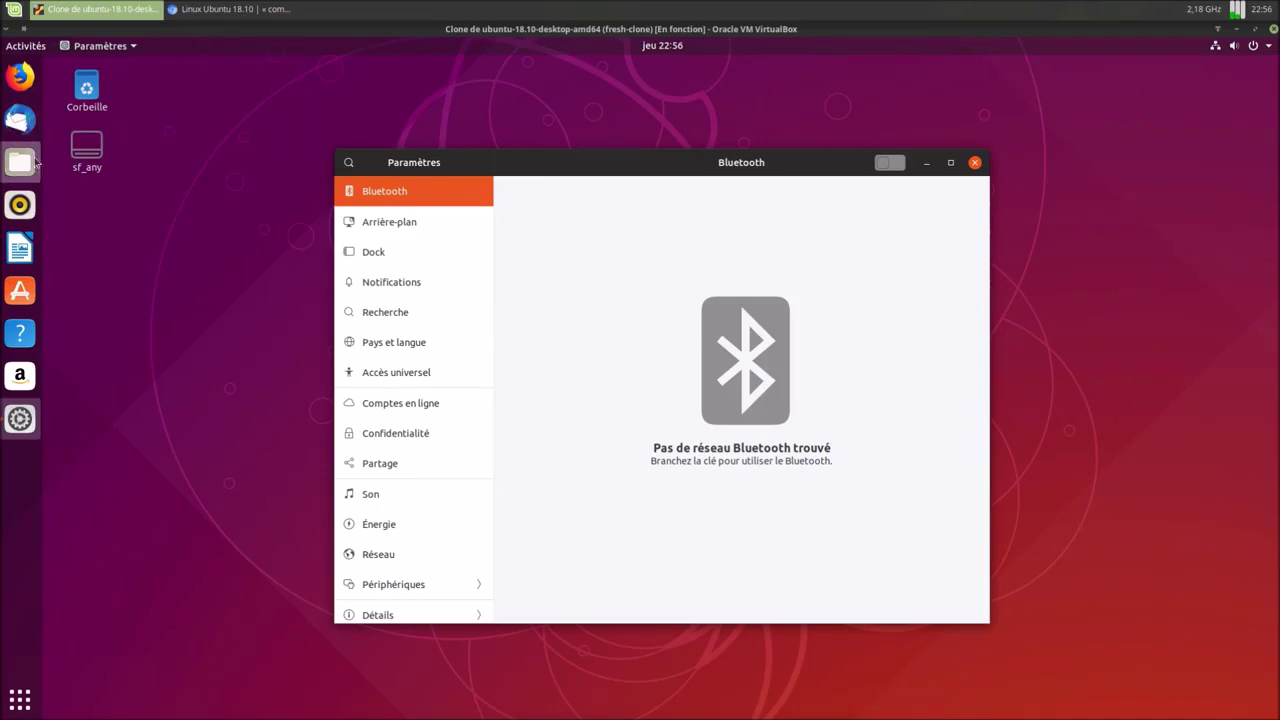
pyautogui.rightClick(22, 122)
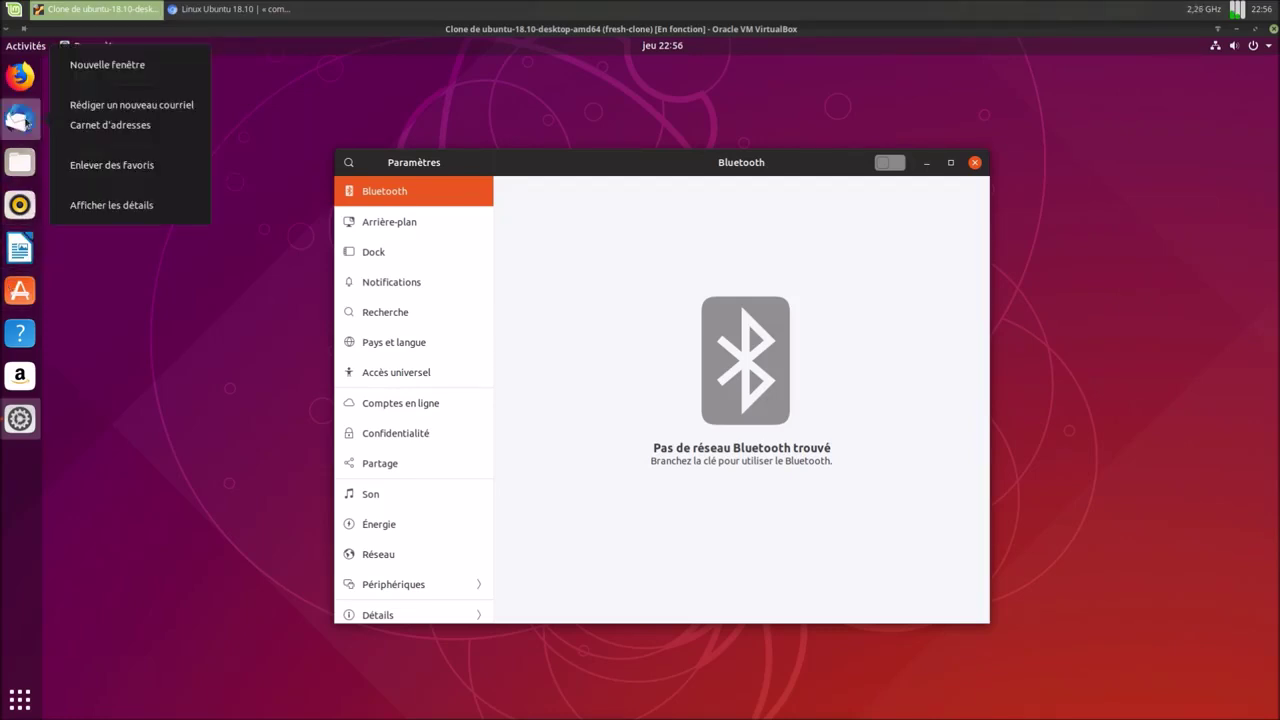
pyautogui.click(125, 168)
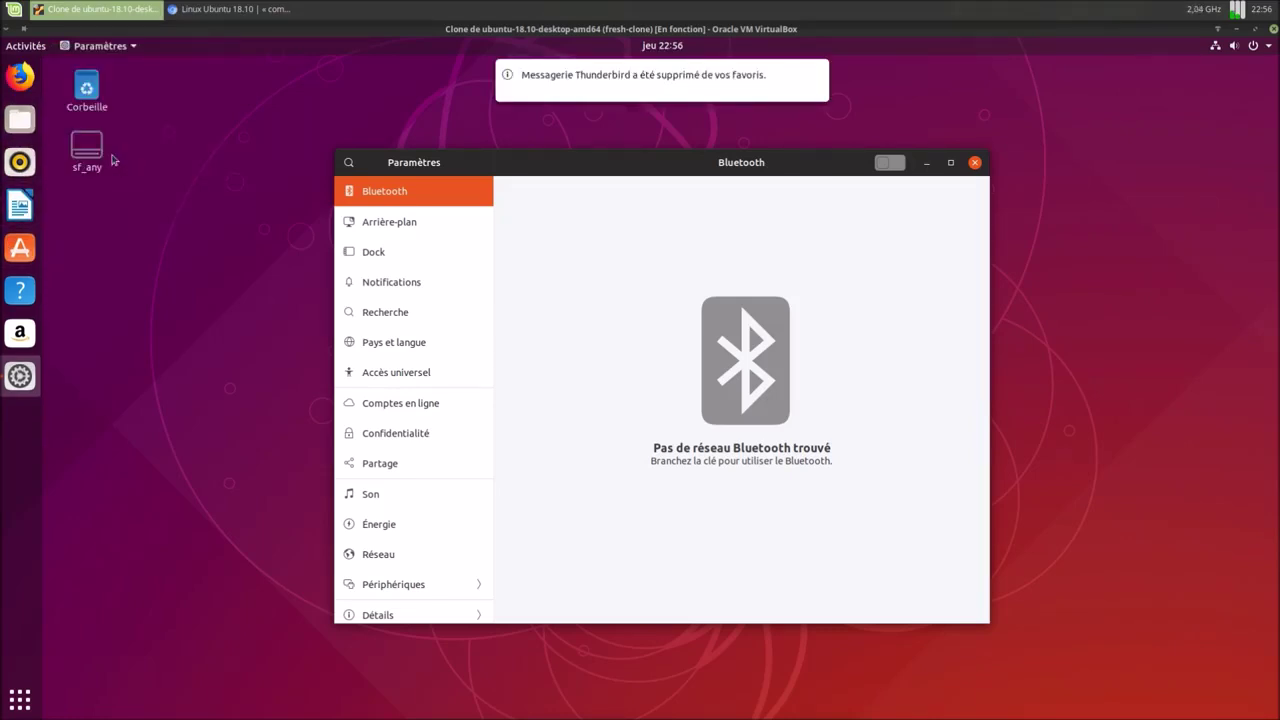
# - Remove Rhythmbox, Aide and Amazon from the dock favourites
pyautogui.rightClick(26, 164)
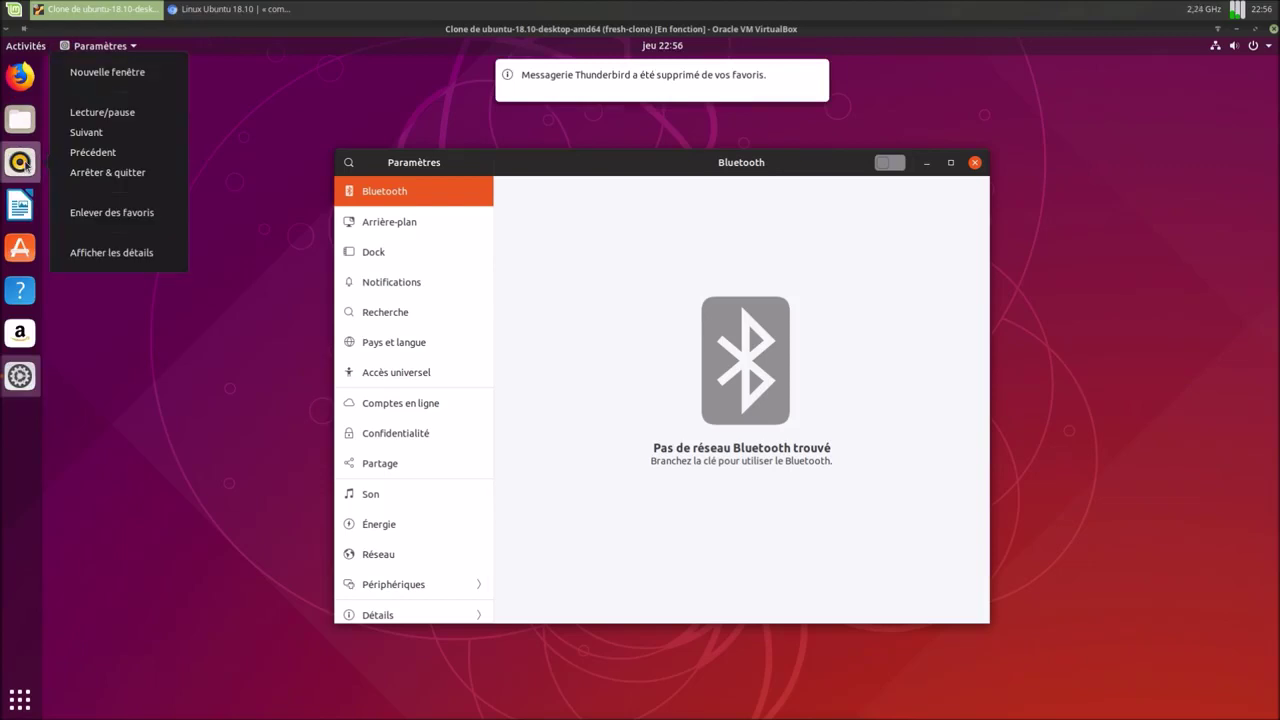
pyautogui.click(115, 213)
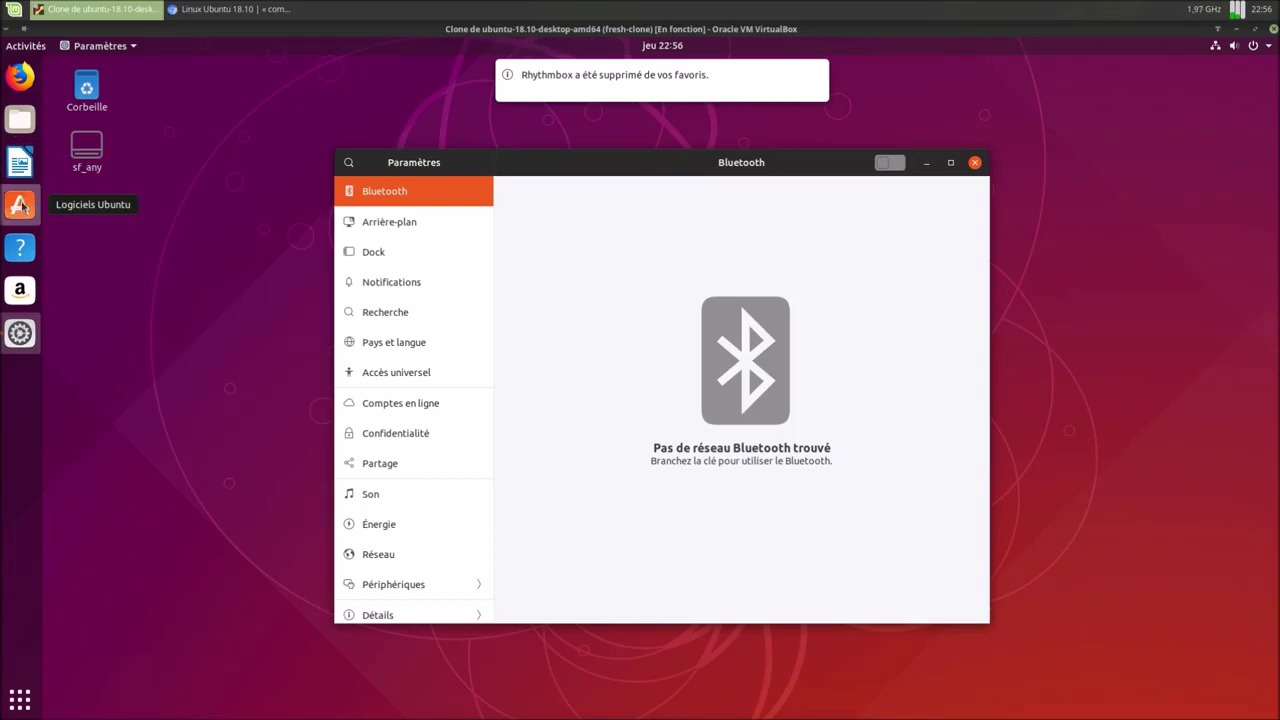
pyautogui.rightClick(22, 256)
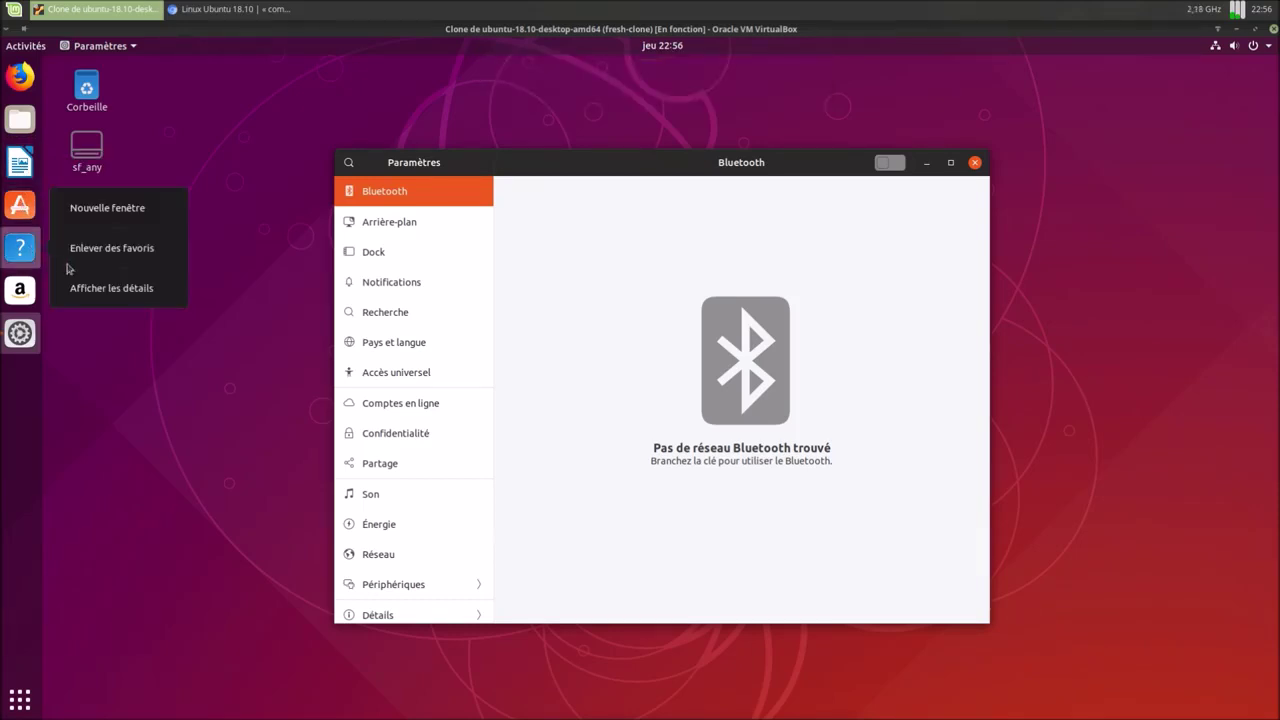
pyautogui.click(103, 257)
pyautogui.rightClick(28, 250)
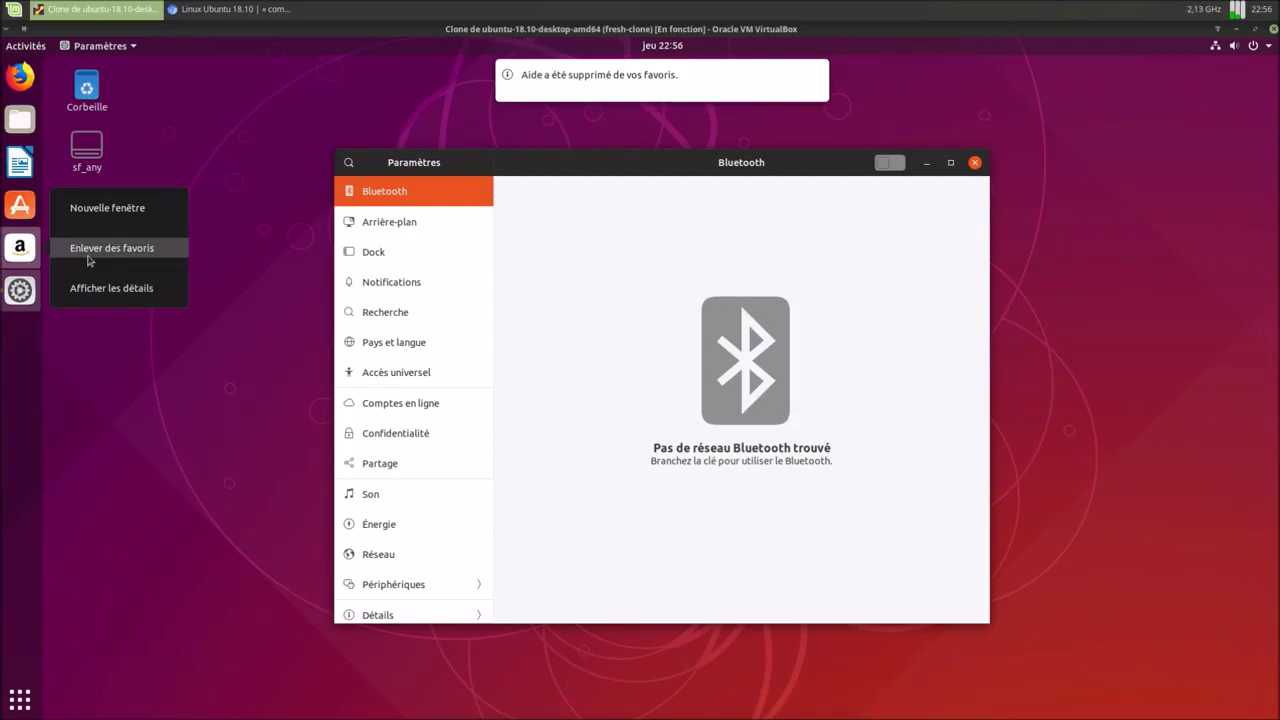
pyautogui.click(89, 258)
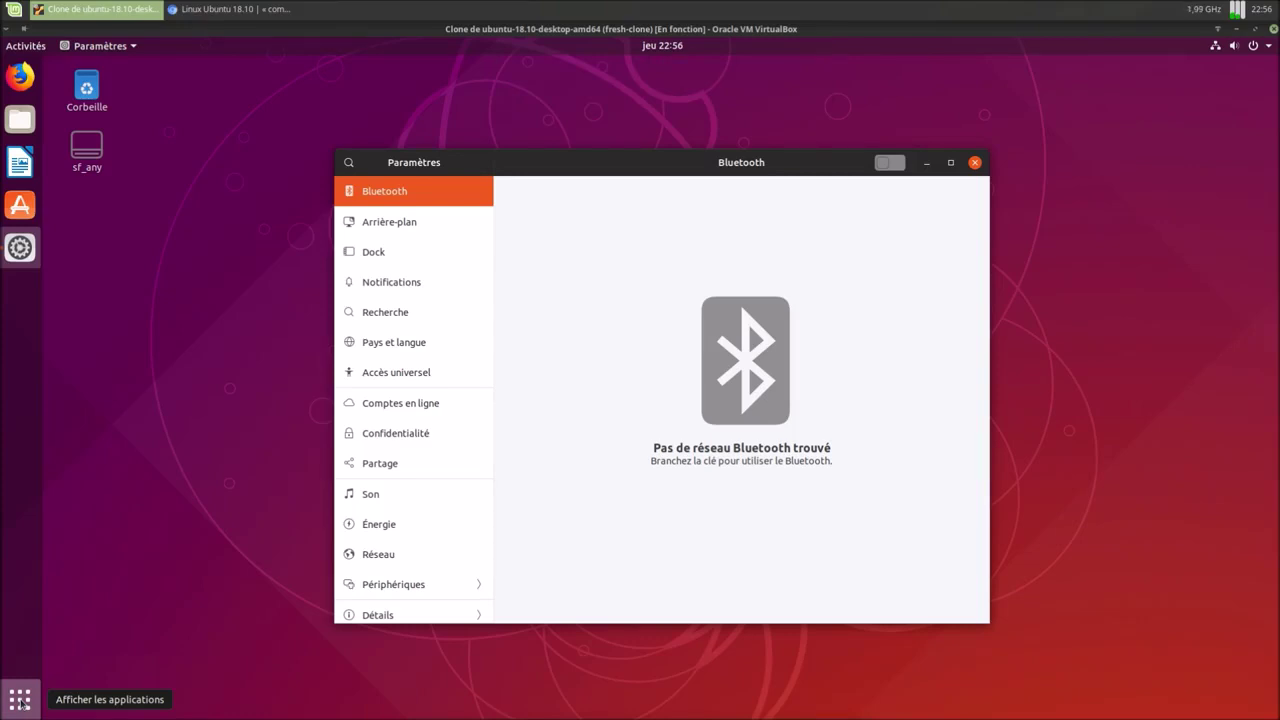
# - Search the applications for "ter", add Terminal to the dock favourites and place it between Files and LibreOffice Writer
pyautogui.click(21, 703)
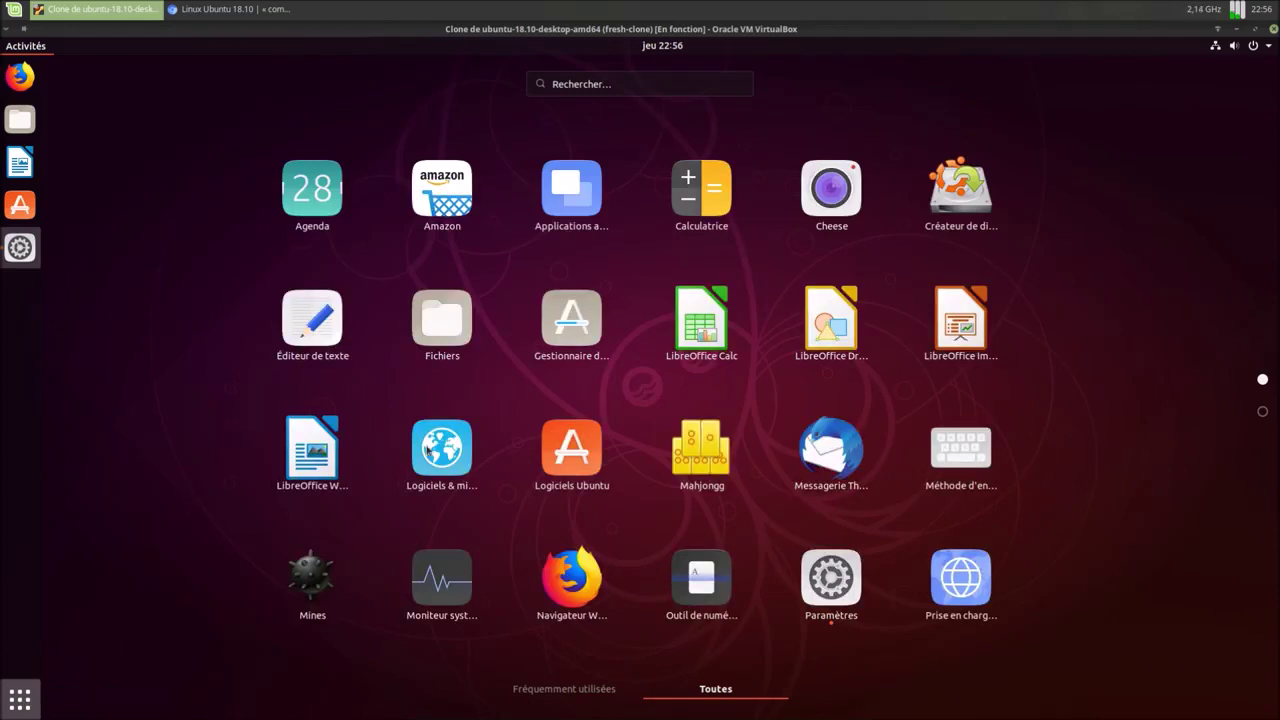
pyautogui.scroll(-1, 1048, 423)
pyautogui.scroll(1, 1050, 423)
pyautogui.click(690, 84)
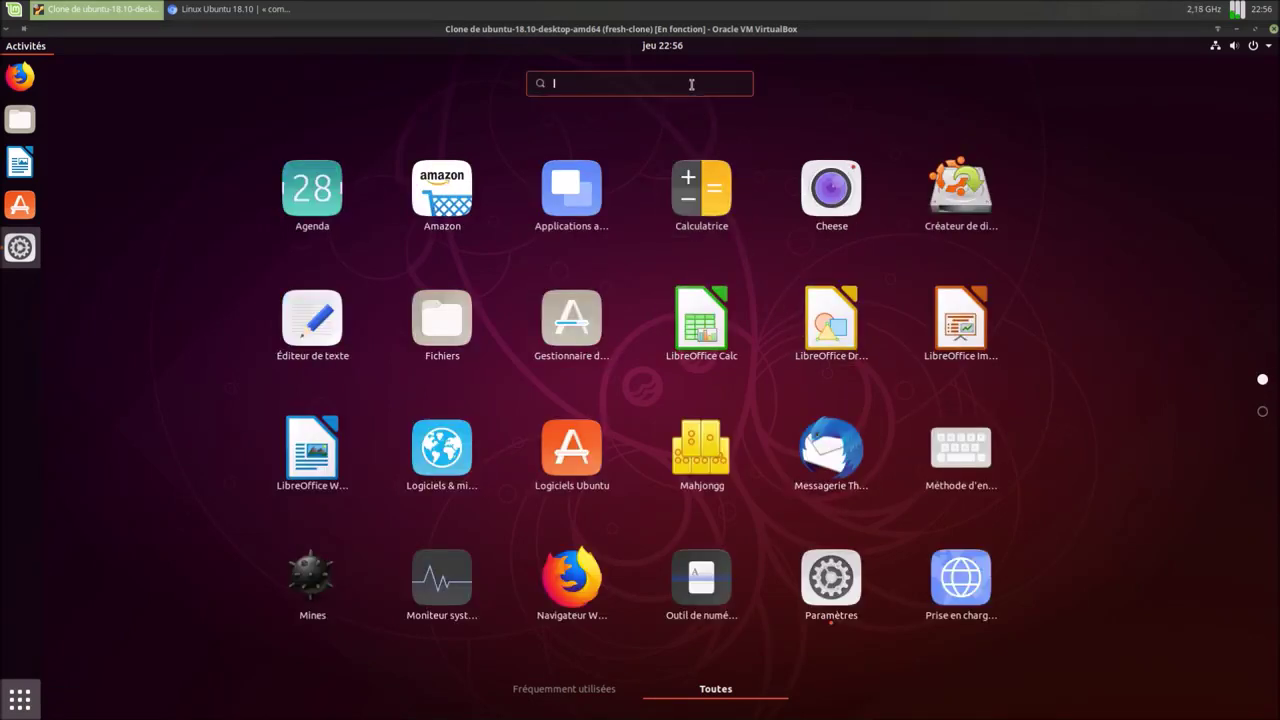
pyautogui.write('ter')
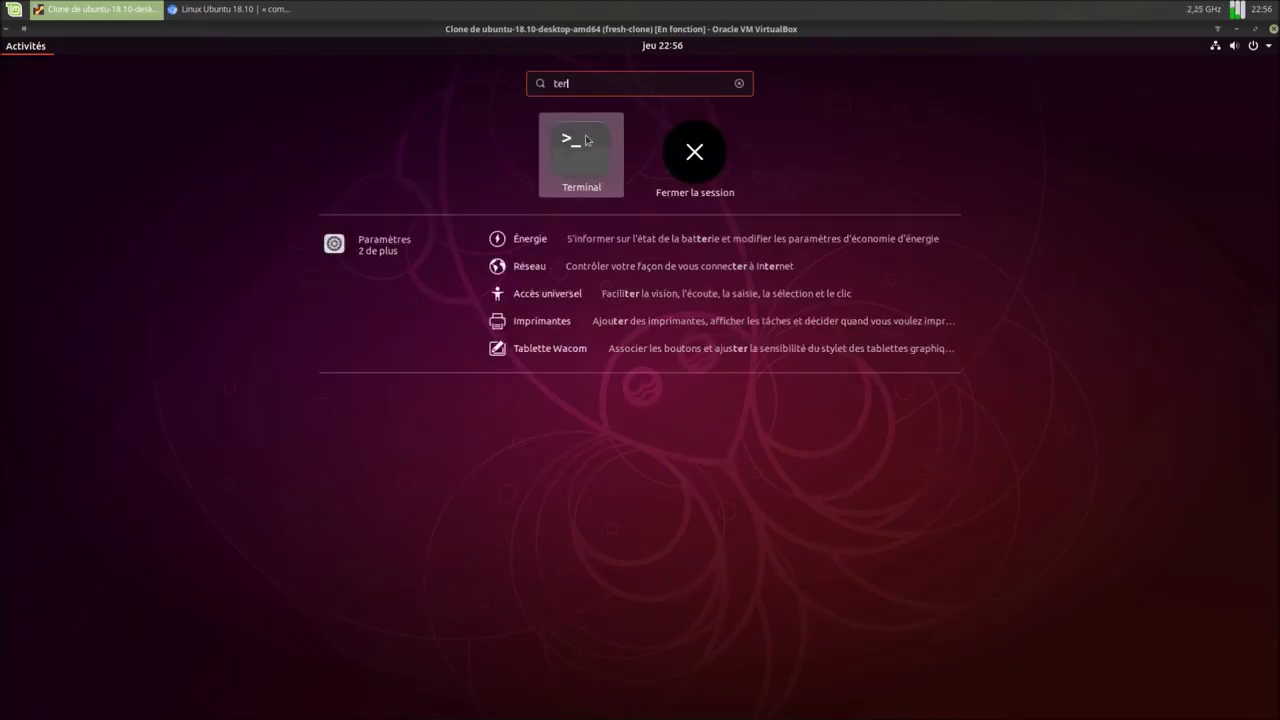
pyautogui.rightClick(587, 140)
pyautogui.click(670, 165)
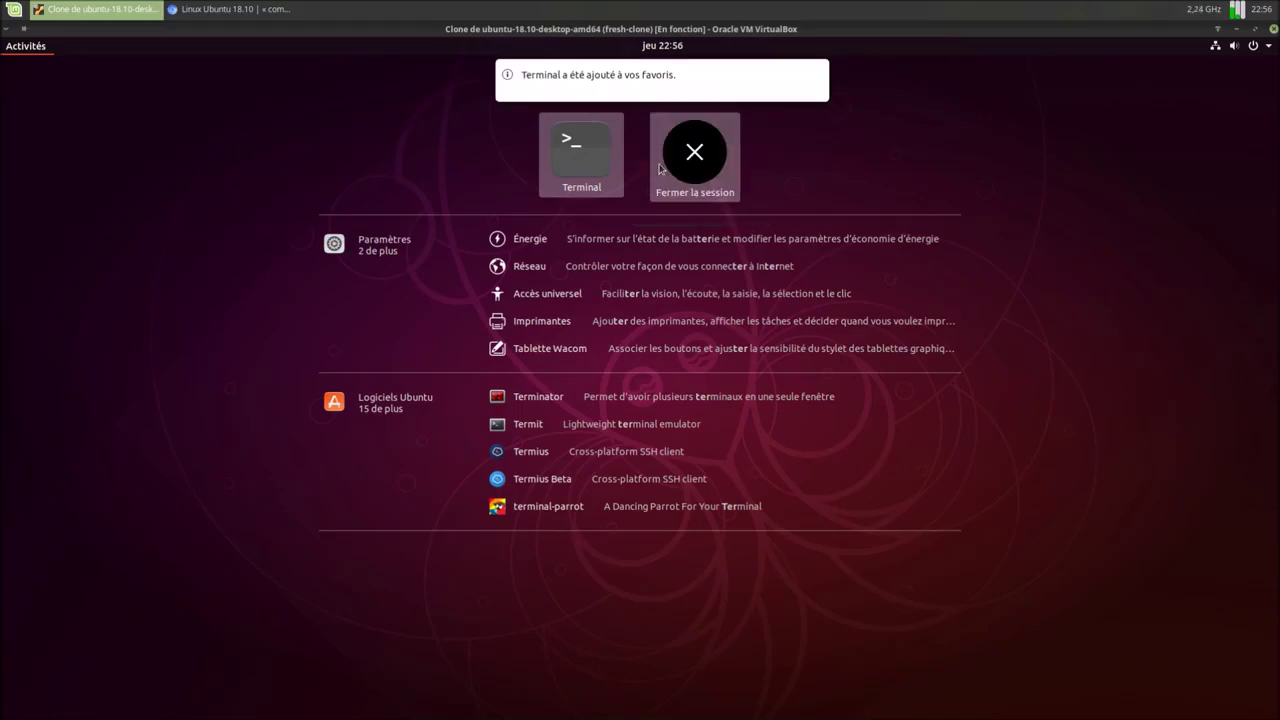
pyautogui.click(25, 45)
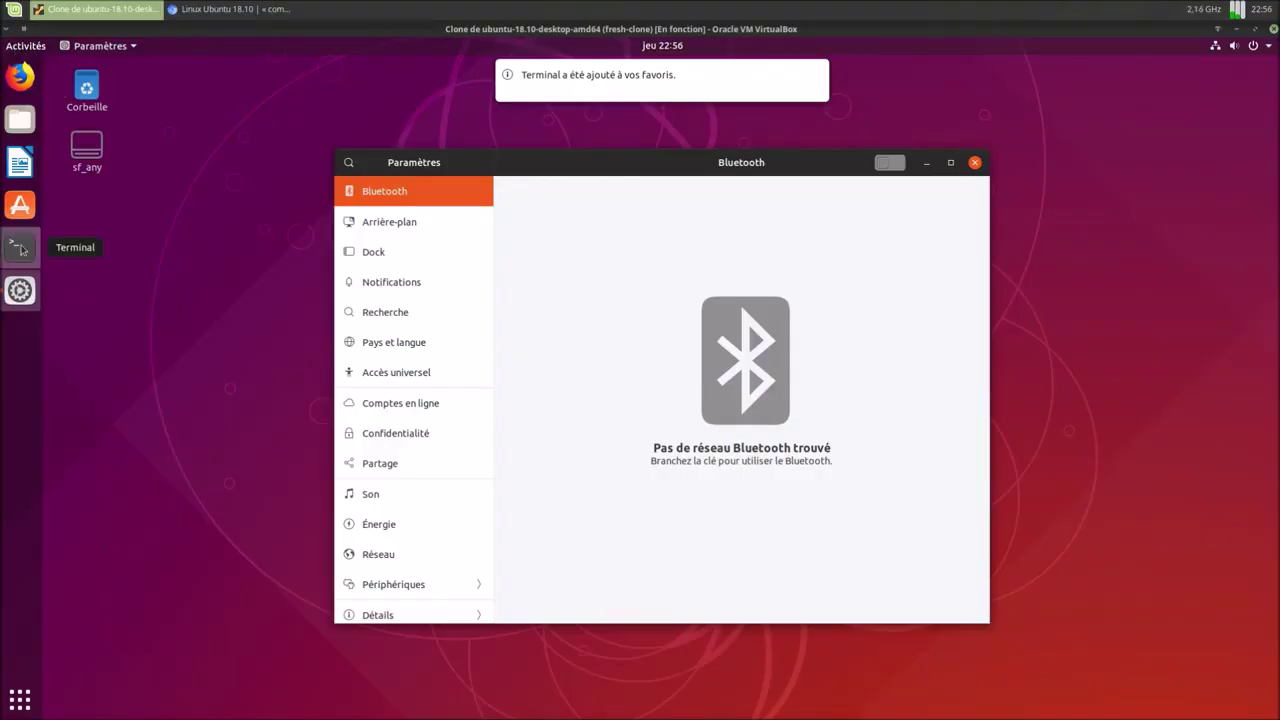
pyautogui.moveTo(20, 250); pyautogui.dragTo(20, 160)
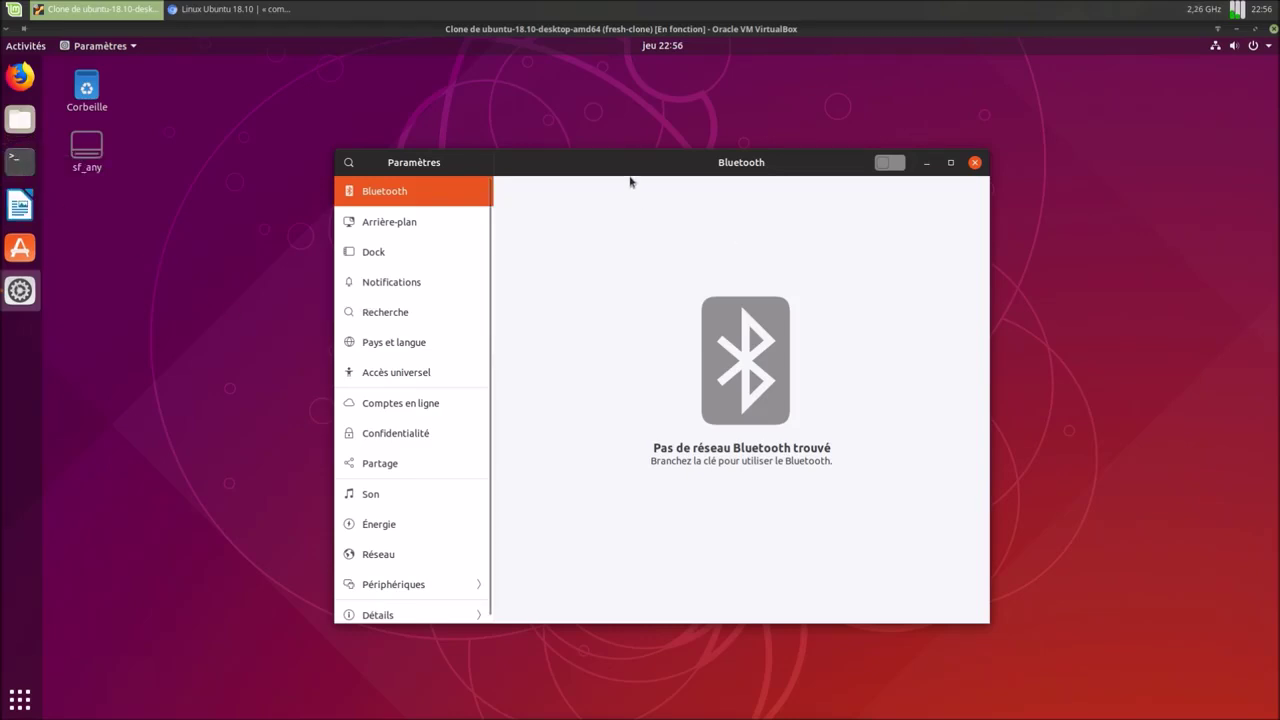
# - Set the desktop background to the first wallpaper, the colourful wheel image that changes over the day
pyautogui.moveTo(629, 172); pyautogui.dragTo(577, 140)
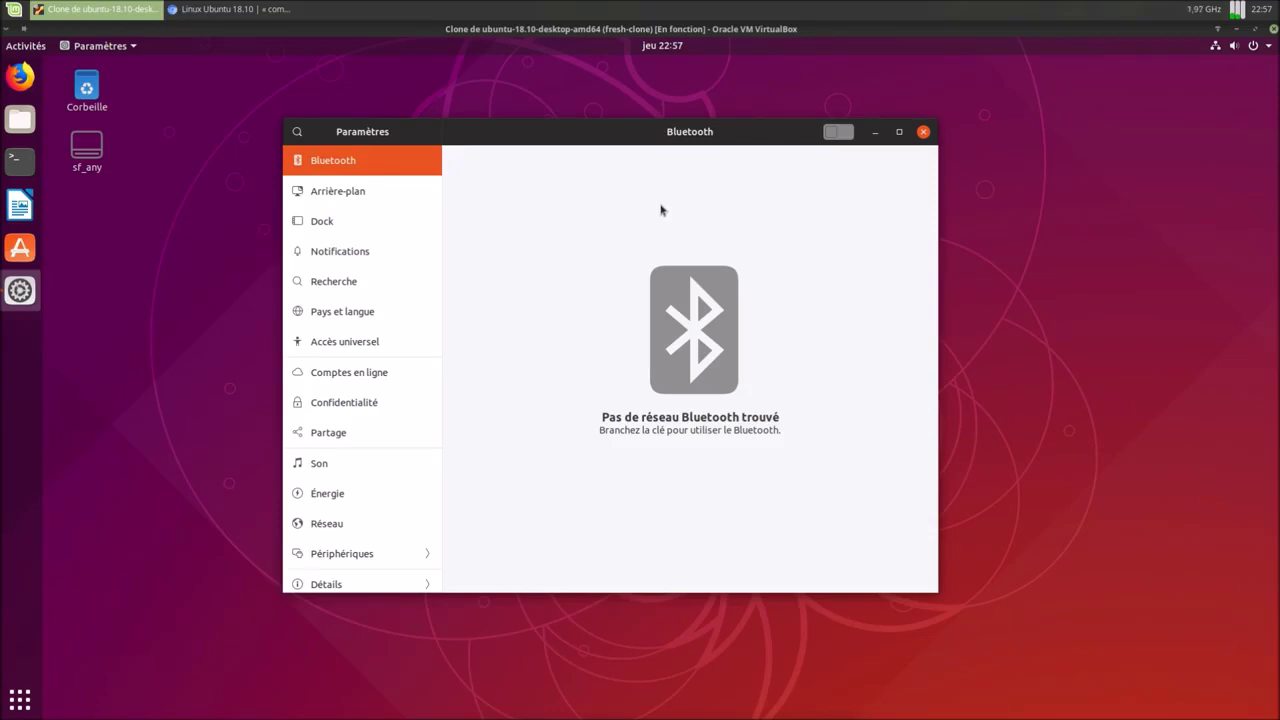
pyautogui.click(381, 195)
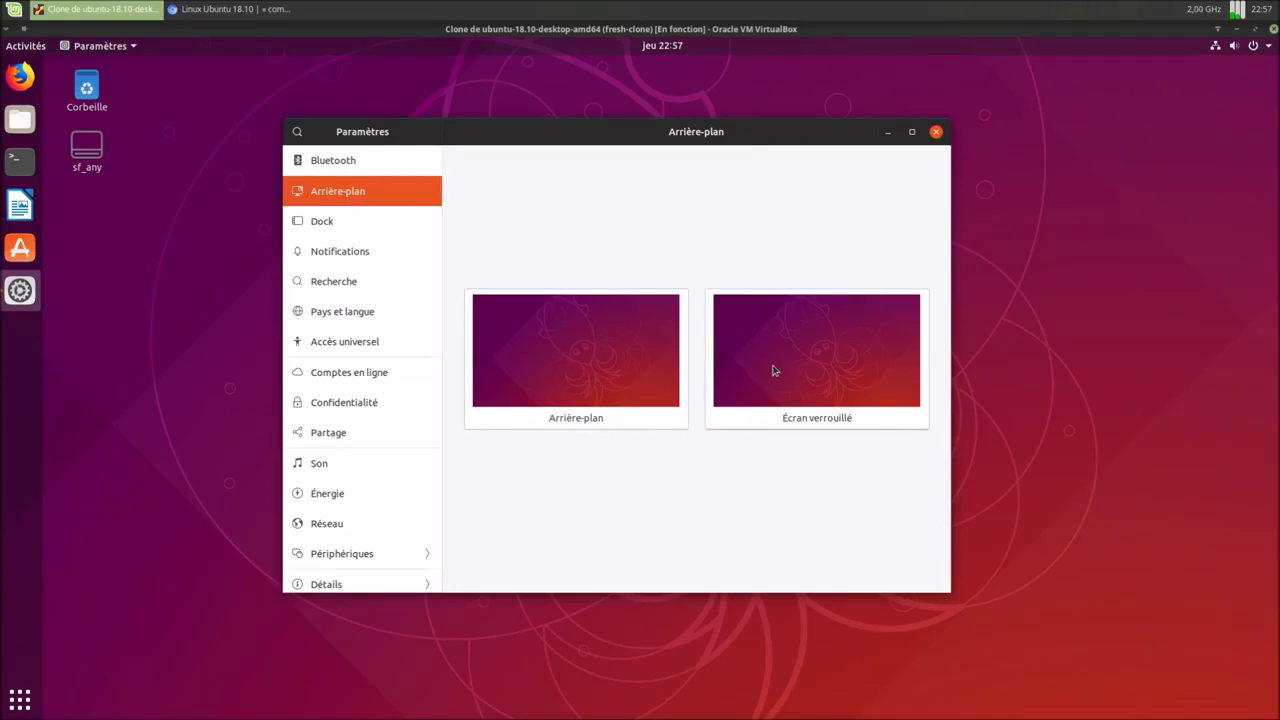
pyautogui.click(637, 358)
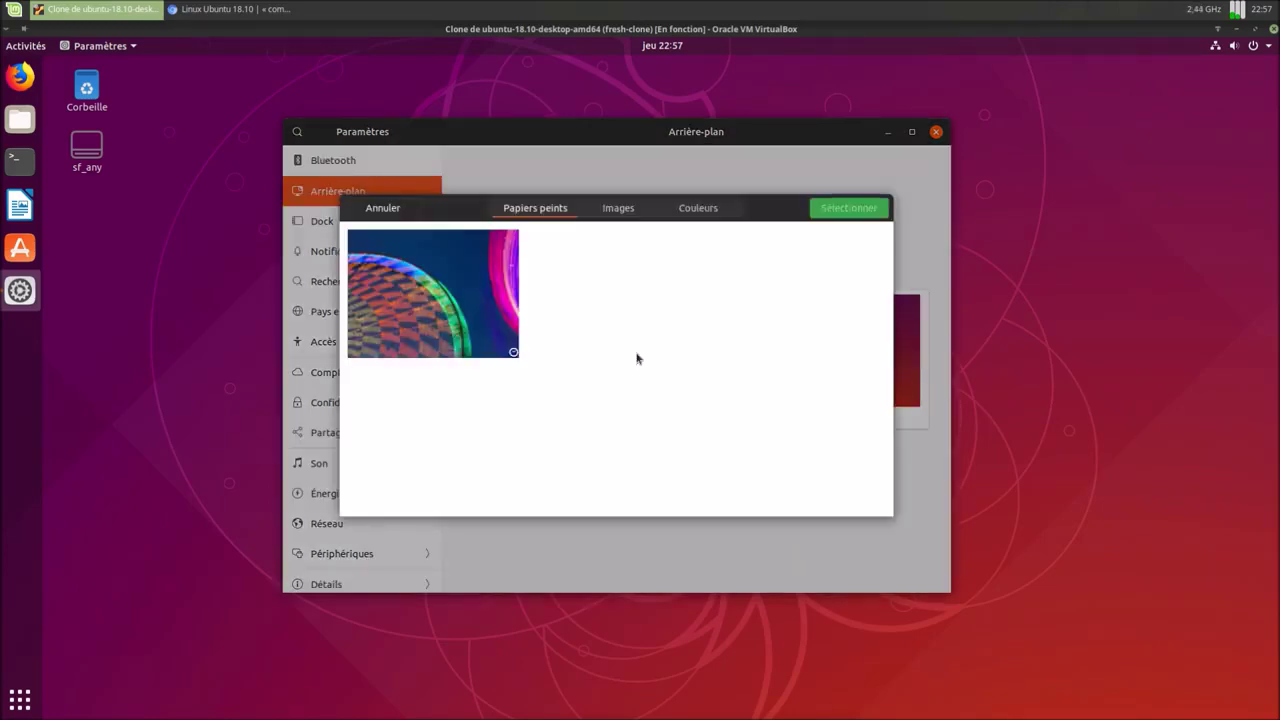
pyautogui.click(422, 303)
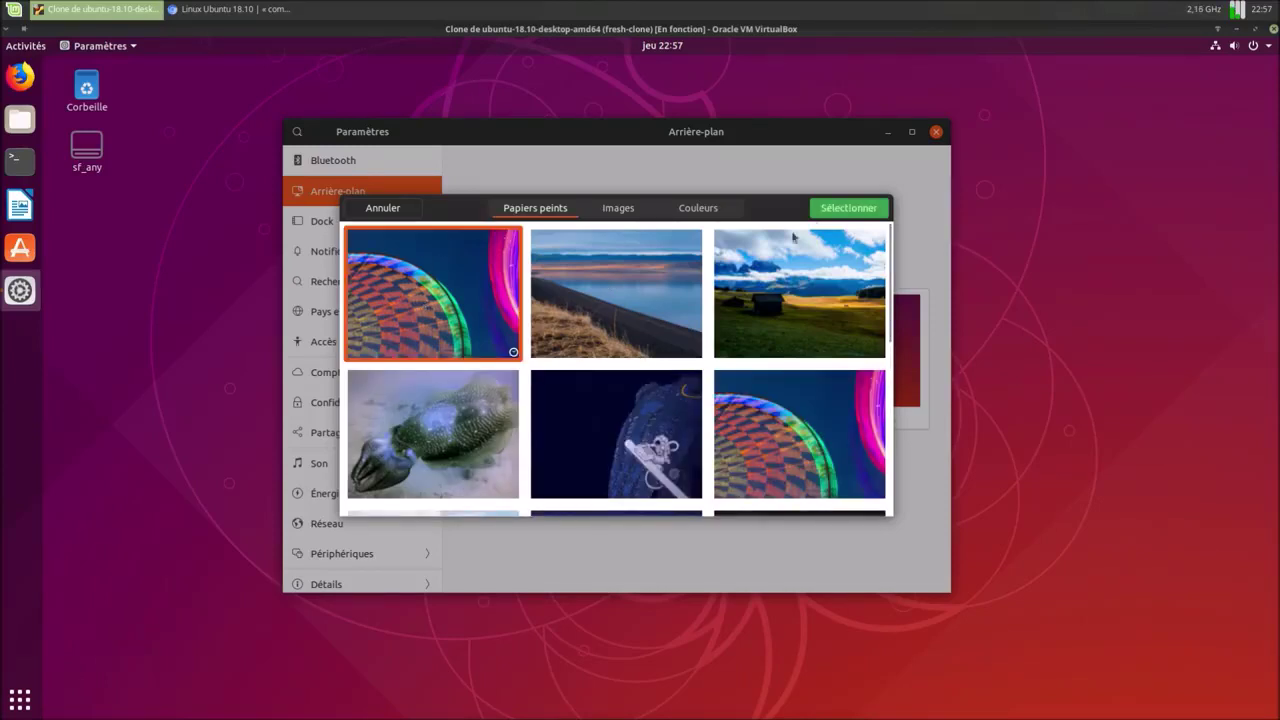
pyautogui.click(829, 210)
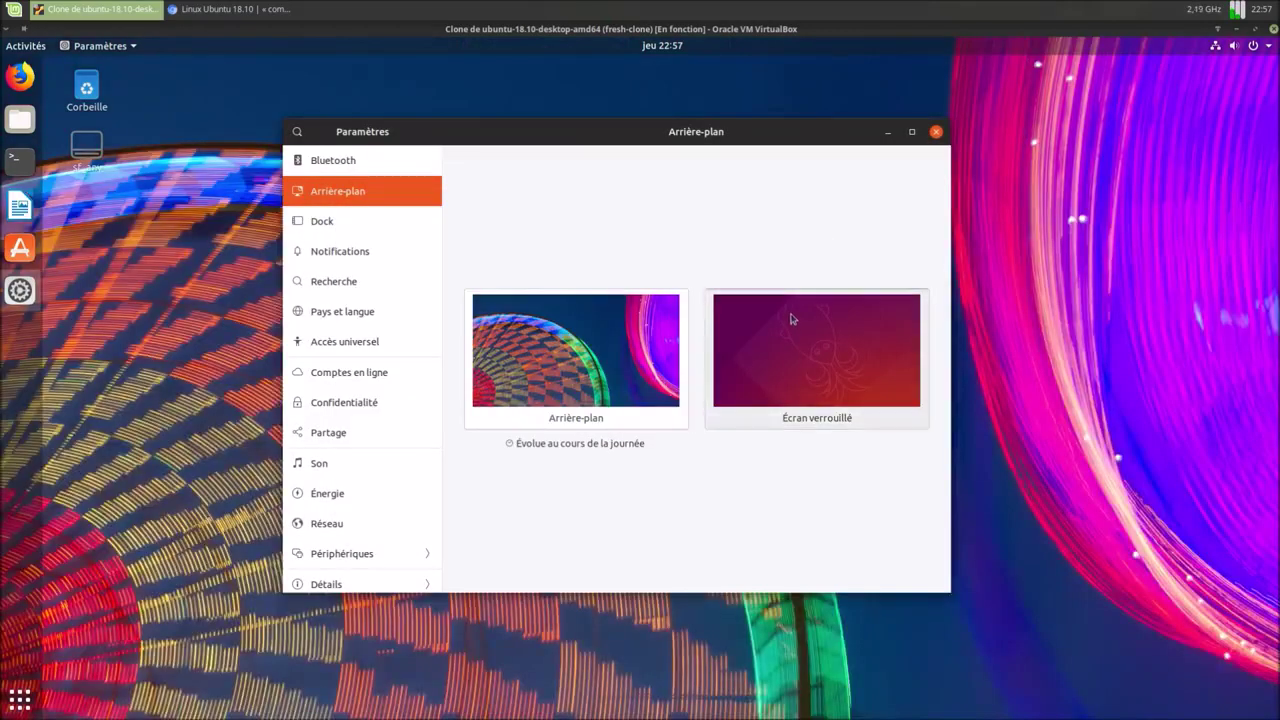
# - Apply the same time-changing colourful wheel wallpaper to the lock screen
pyautogui.click(797, 322)
pyautogui.click(410, 338)
pyautogui.click(845, 210)
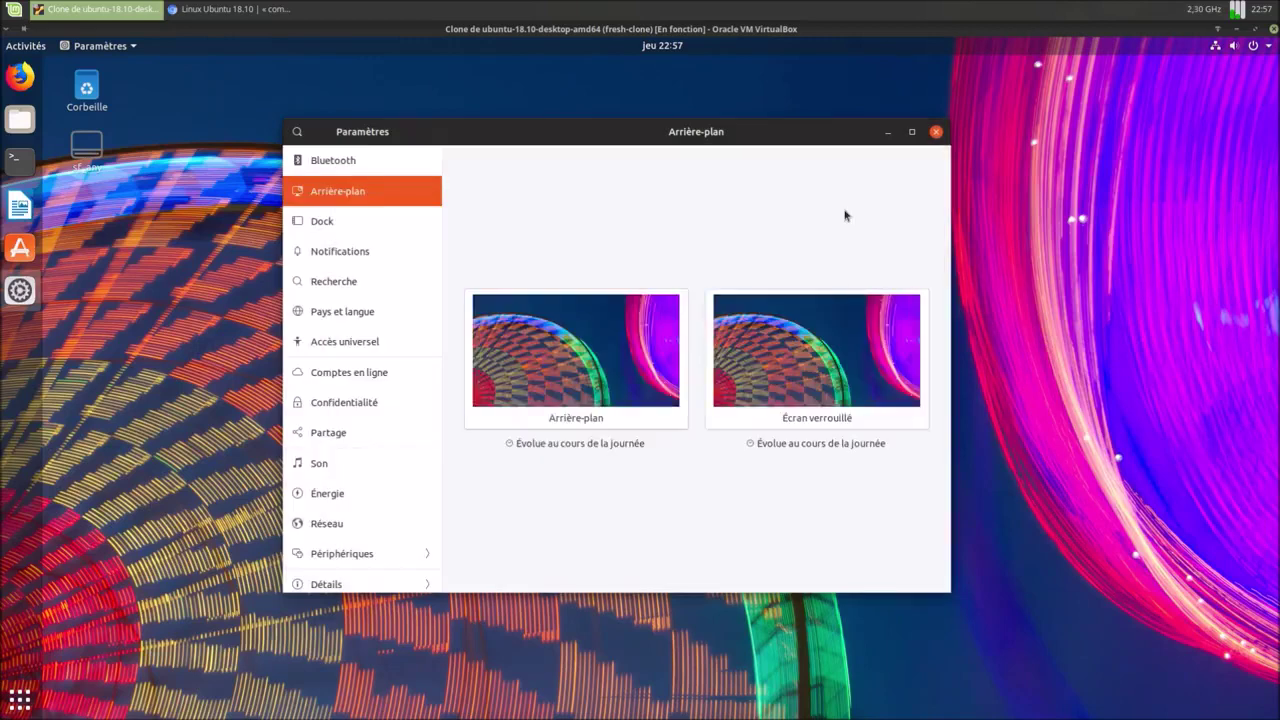
# - Turn on automatic hiding of the Dock and try it out by moving a Files window towards the dock
pyautogui.click(331, 223)
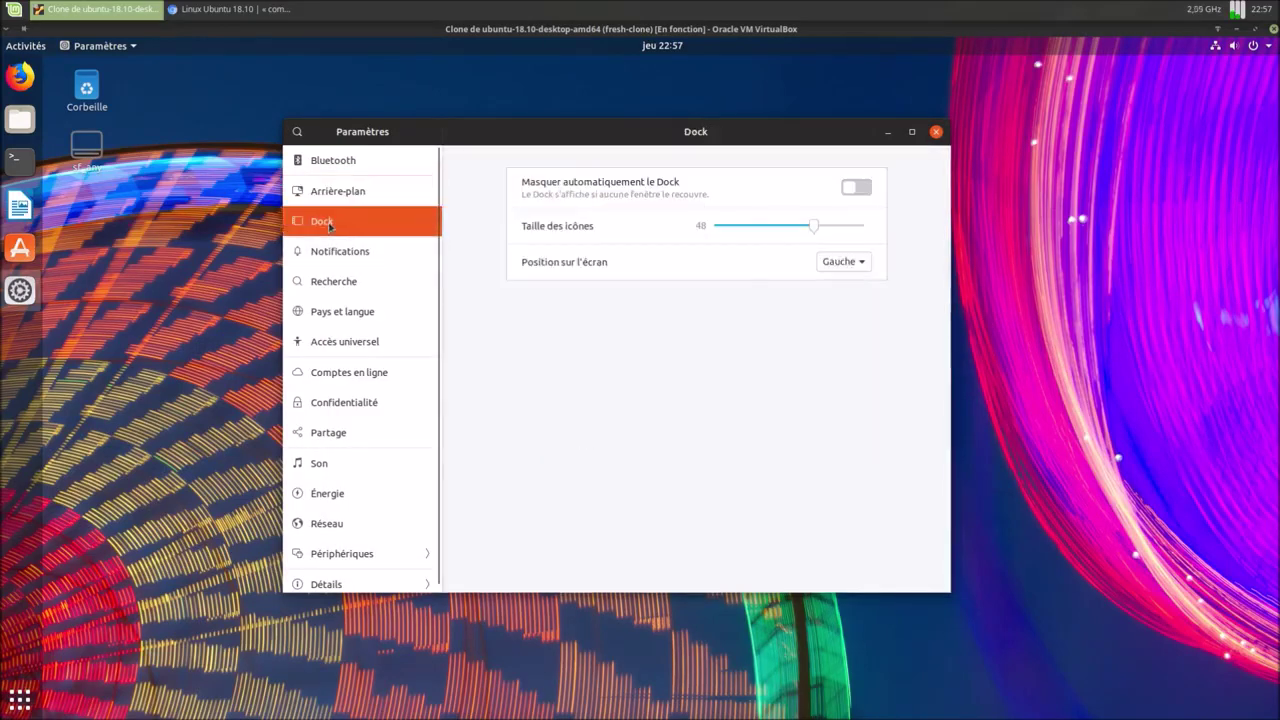
pyautogui.click(855, 189)
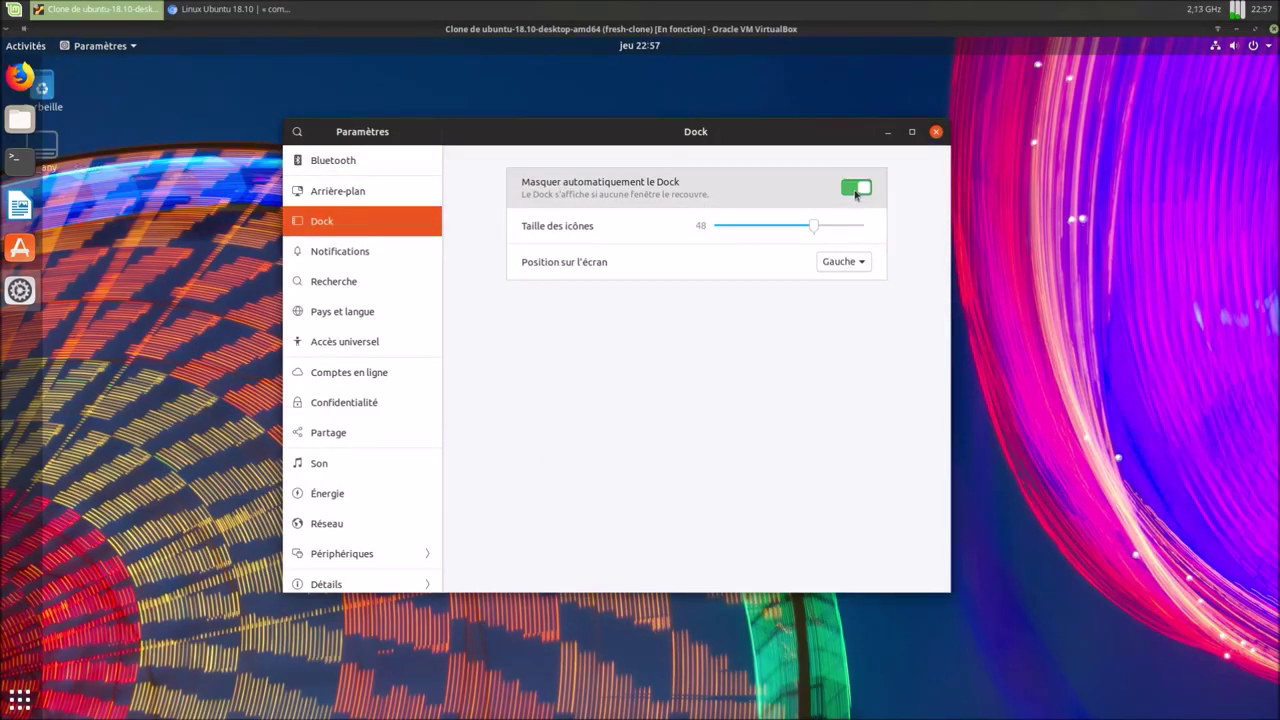
pyautogui.click(936, 133)
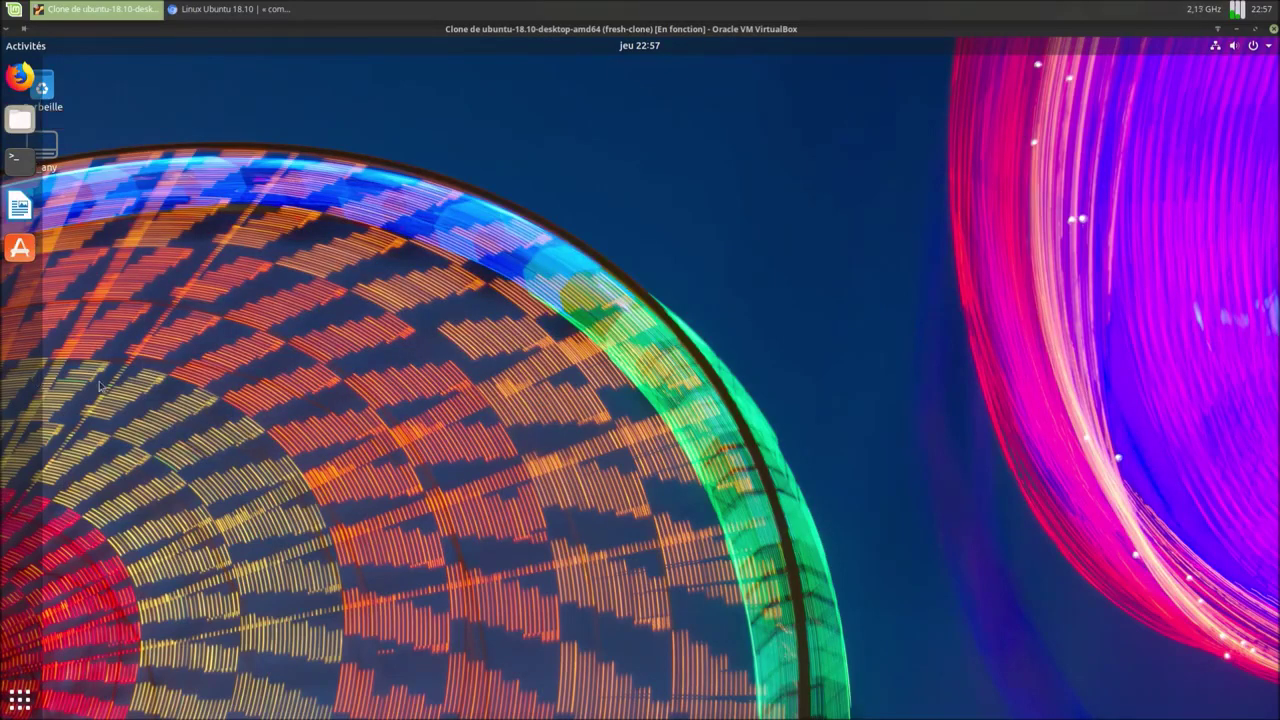
pyautogui.click(21, 122)
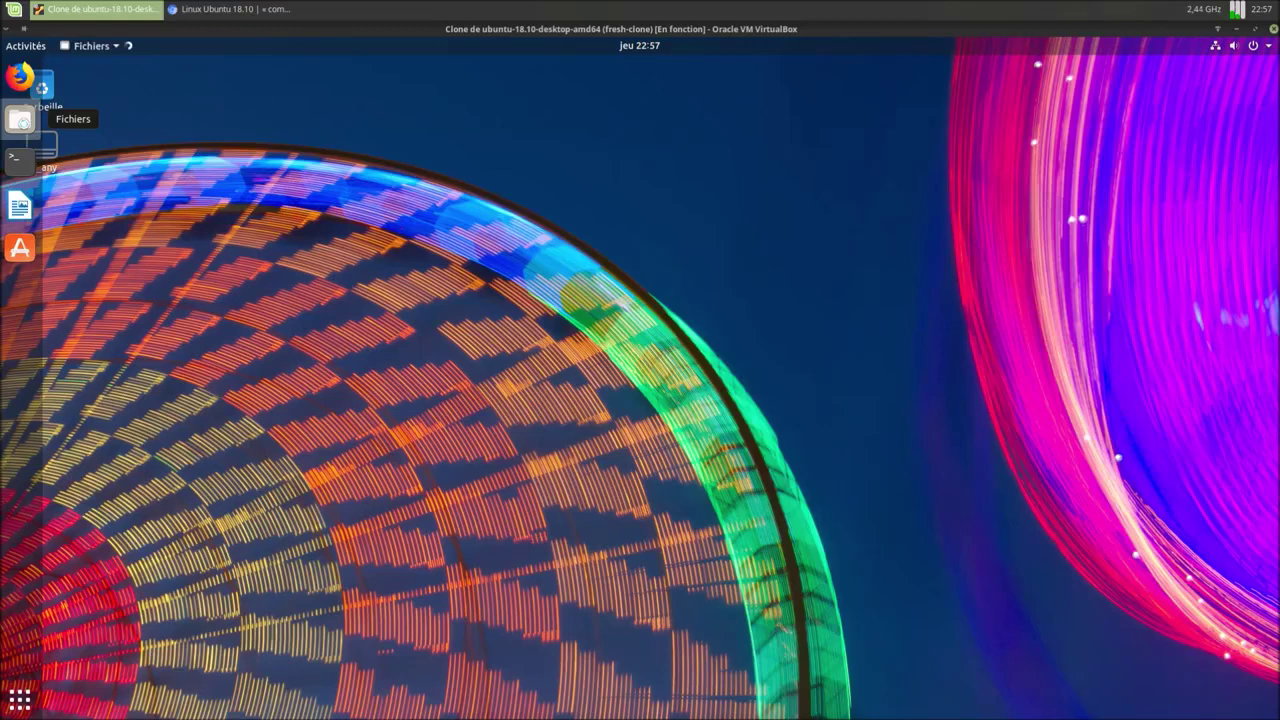
pyautogui.moveTo(646, 193); pyautogui.dragTo(441, 219)
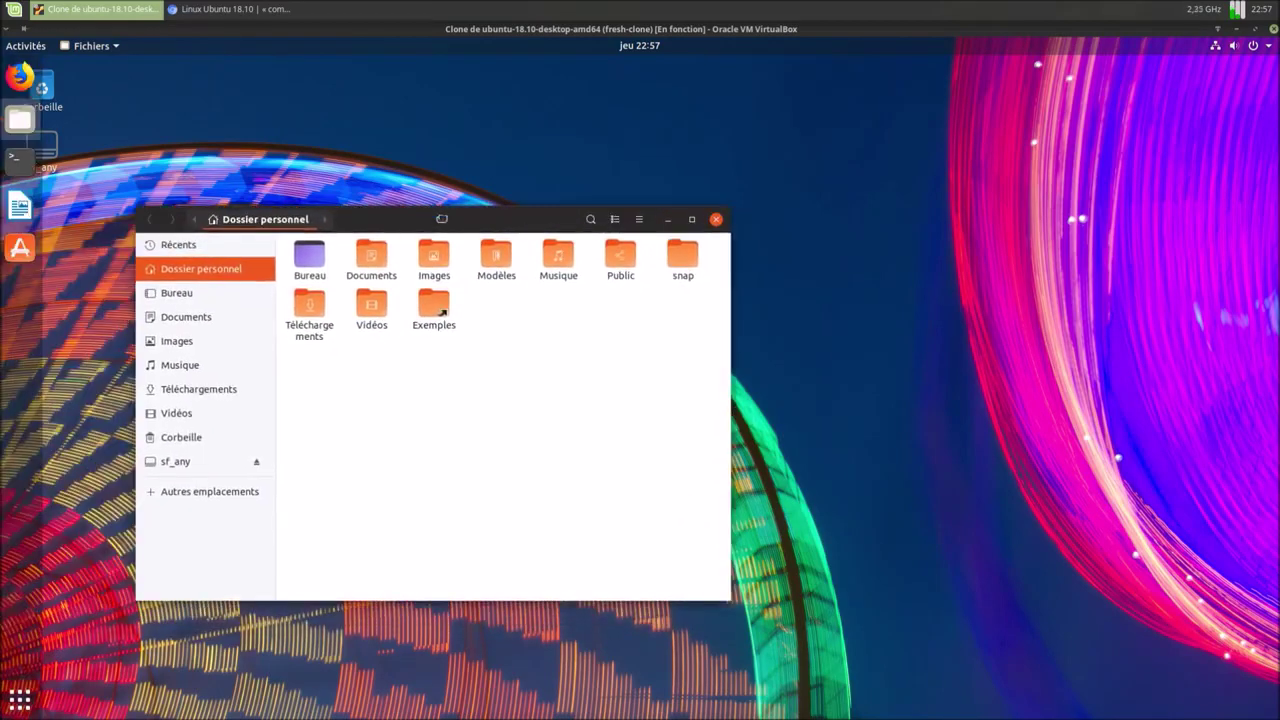
# - Reopen the system settings and turn off automatic hiding of the Dock
pyautogui.click(1268, 50)
pyautogui.click(1110, 193)
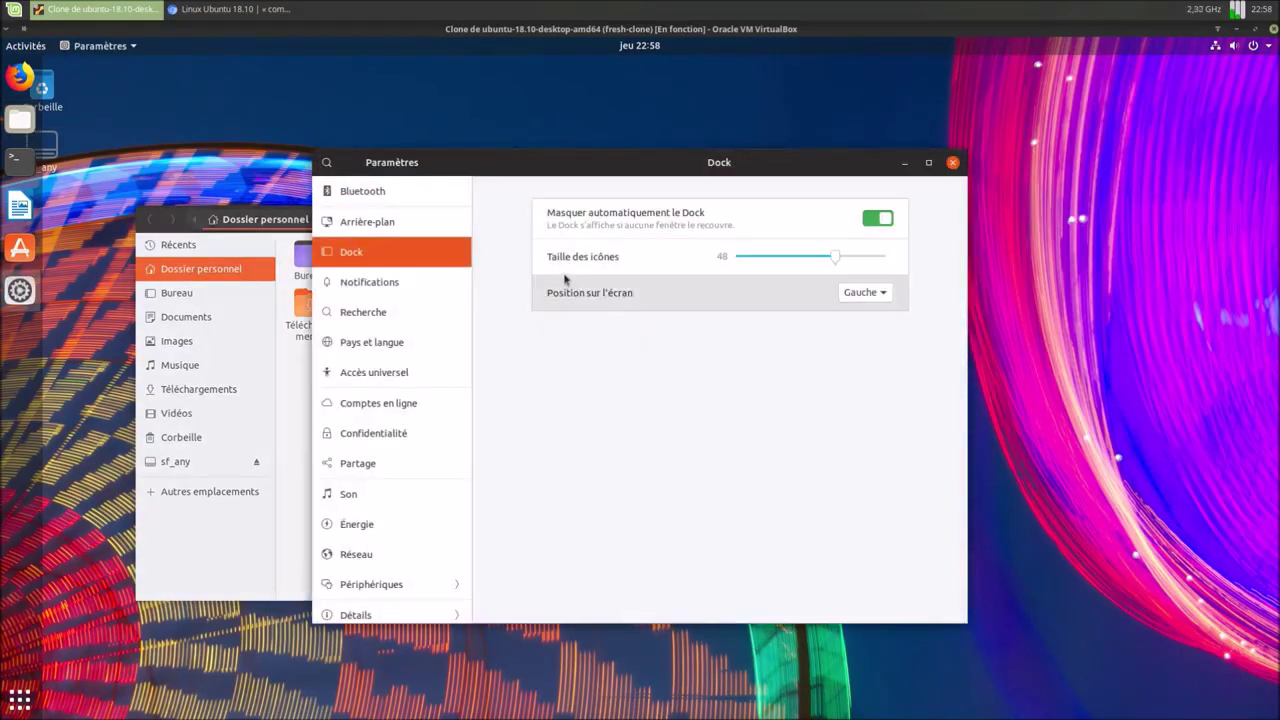
pyautogui.click(884, 220)
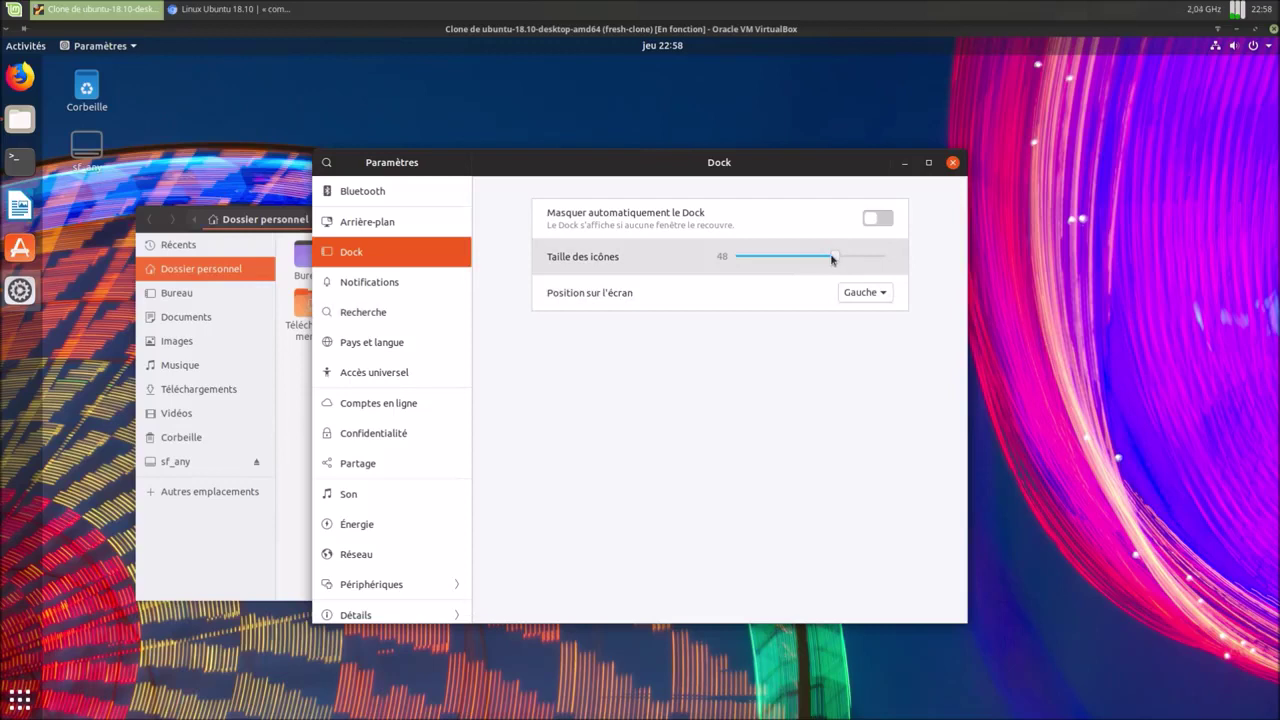
# - Try a smaller dock icon size and set it back to 48
pyautogui.scroll(-4, 831, 259)
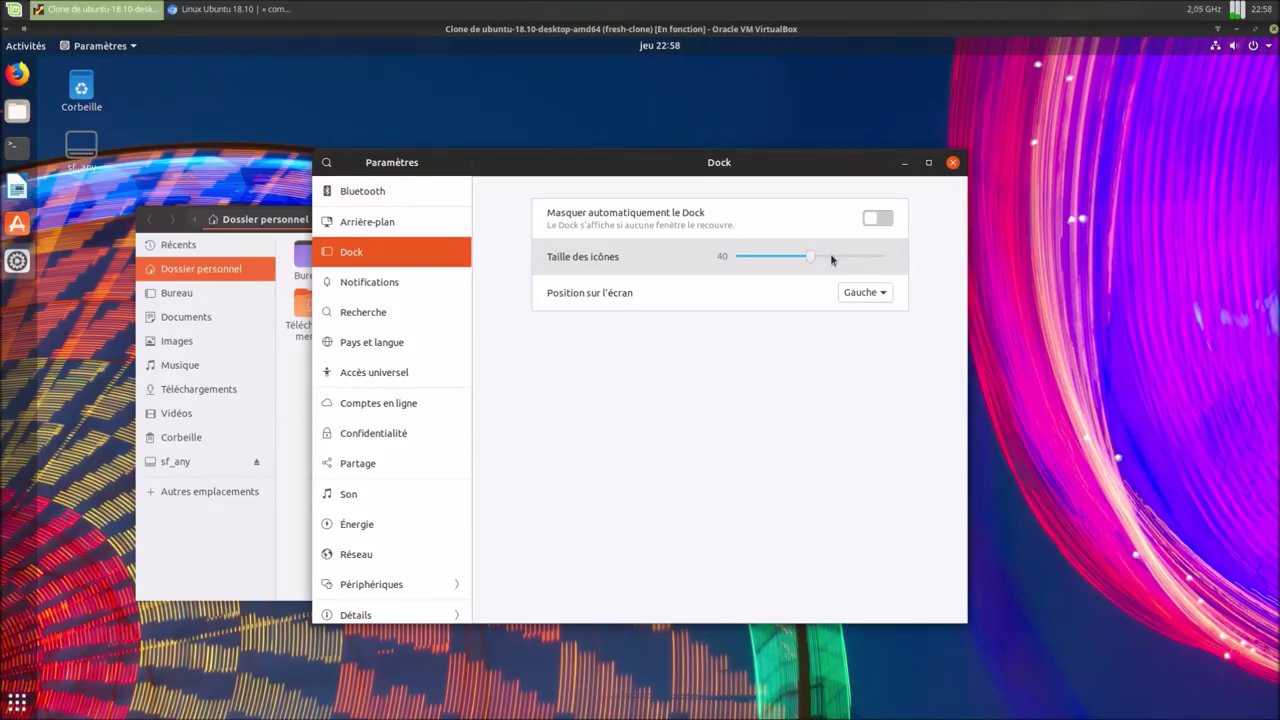
pyautogui.scroll(-4, 831, 259)
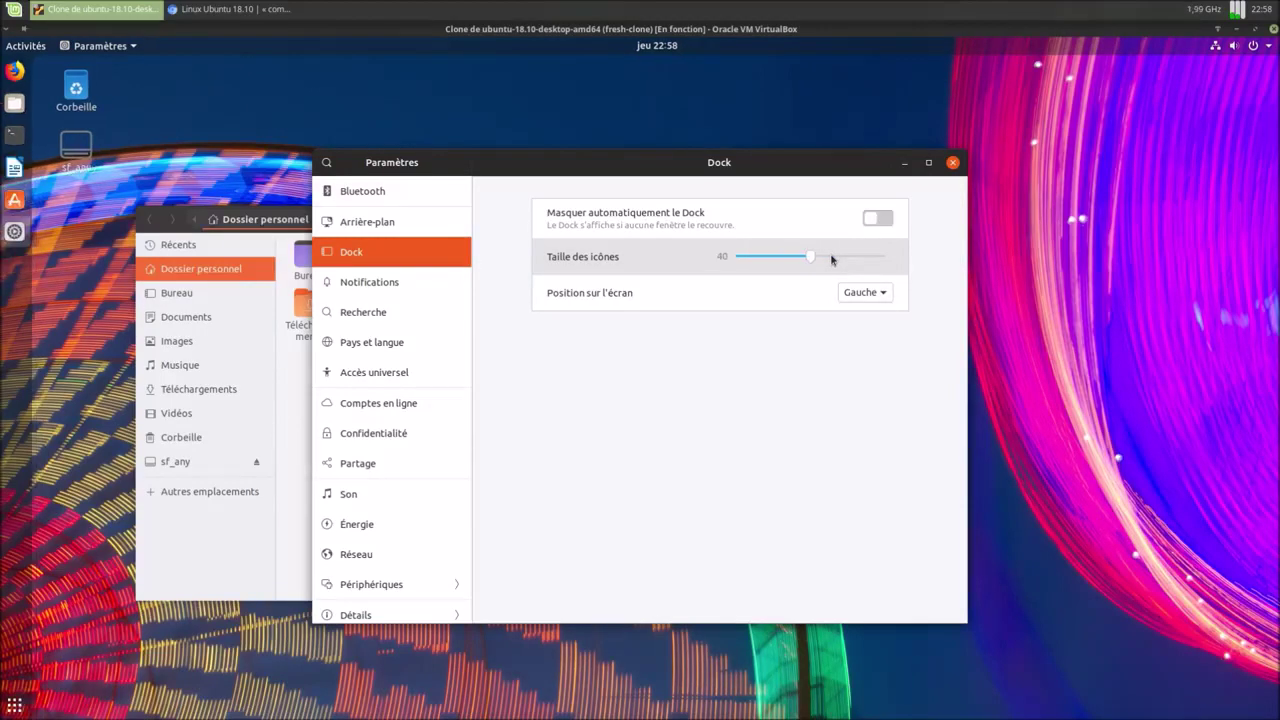
pyautogui.scroll(4, 831, 259)
pyautogui.scroll(4, 831, 259)
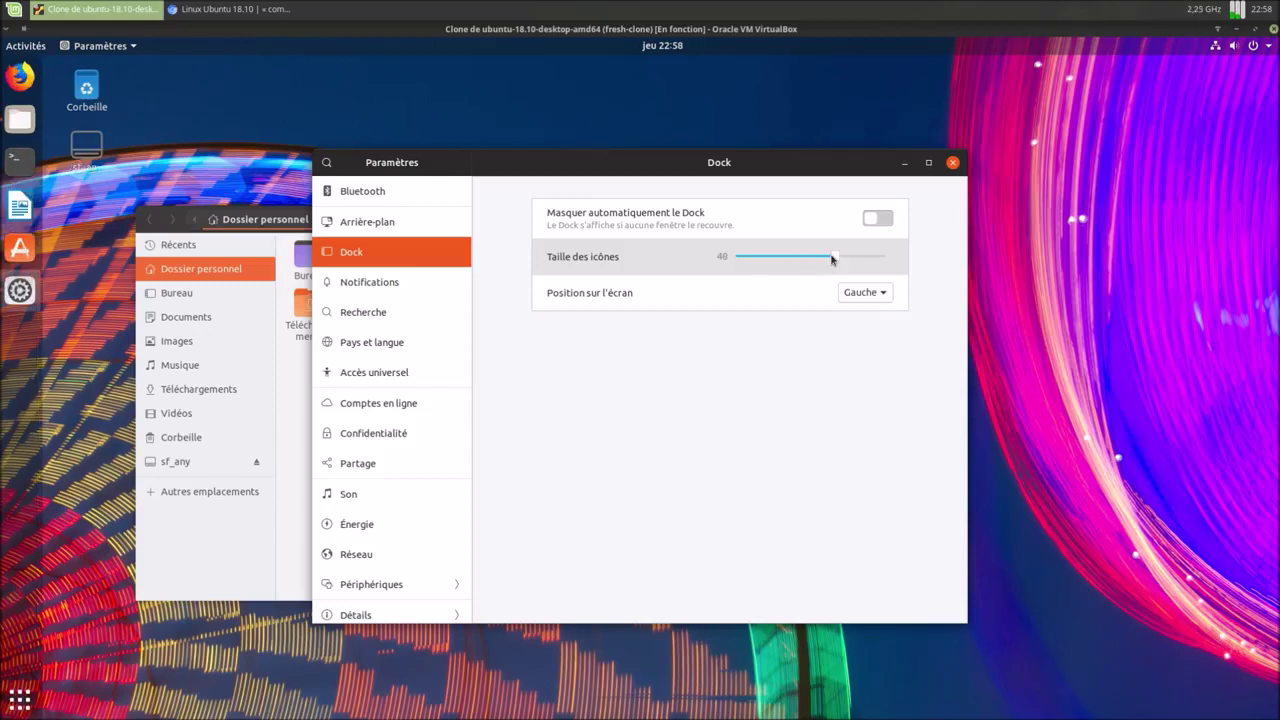
# - Try the Bas and Droite dock positions and return the dock to Gauche
pyautogui.click(859, 295)
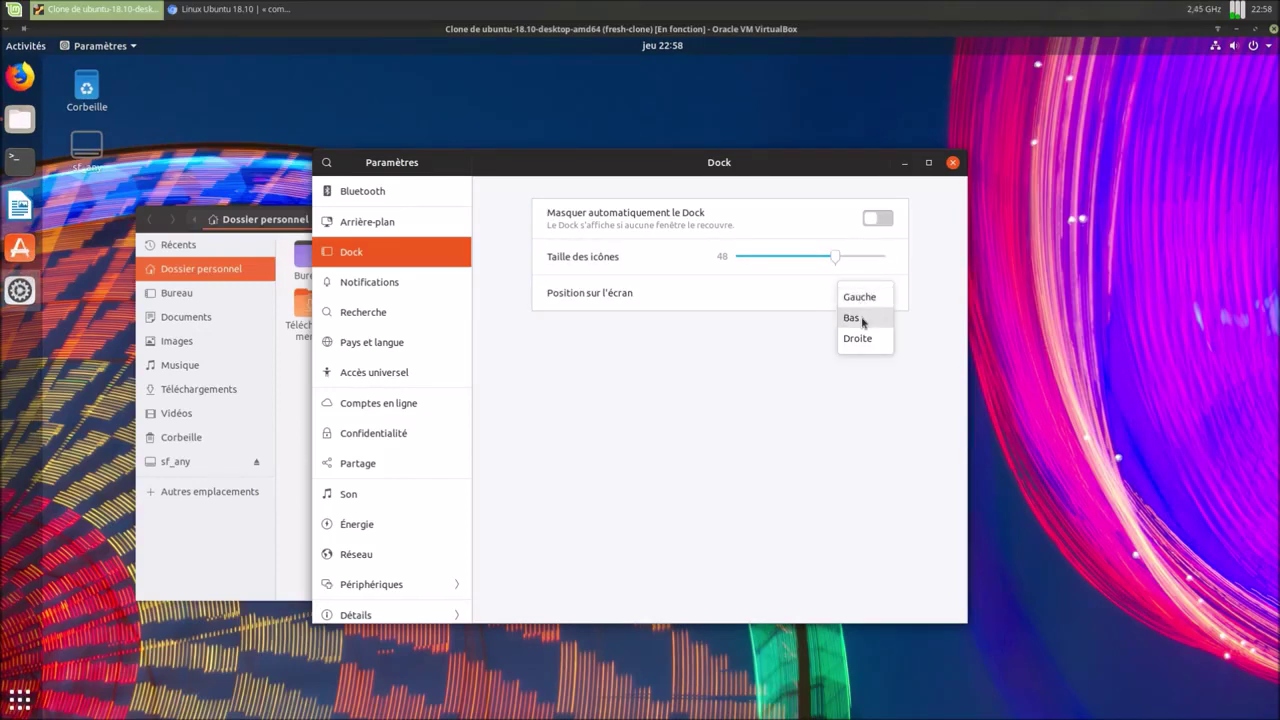
pyautogui.click(851, 317)
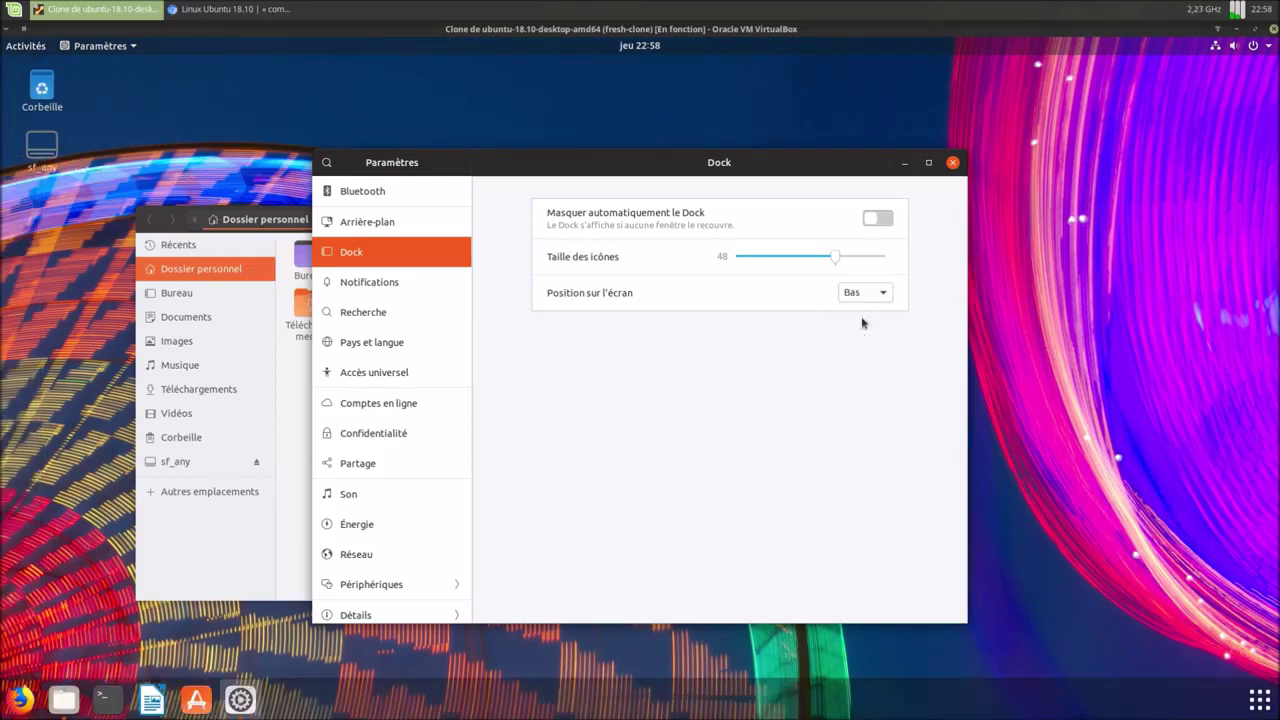
pyautogui.click(853, 294)
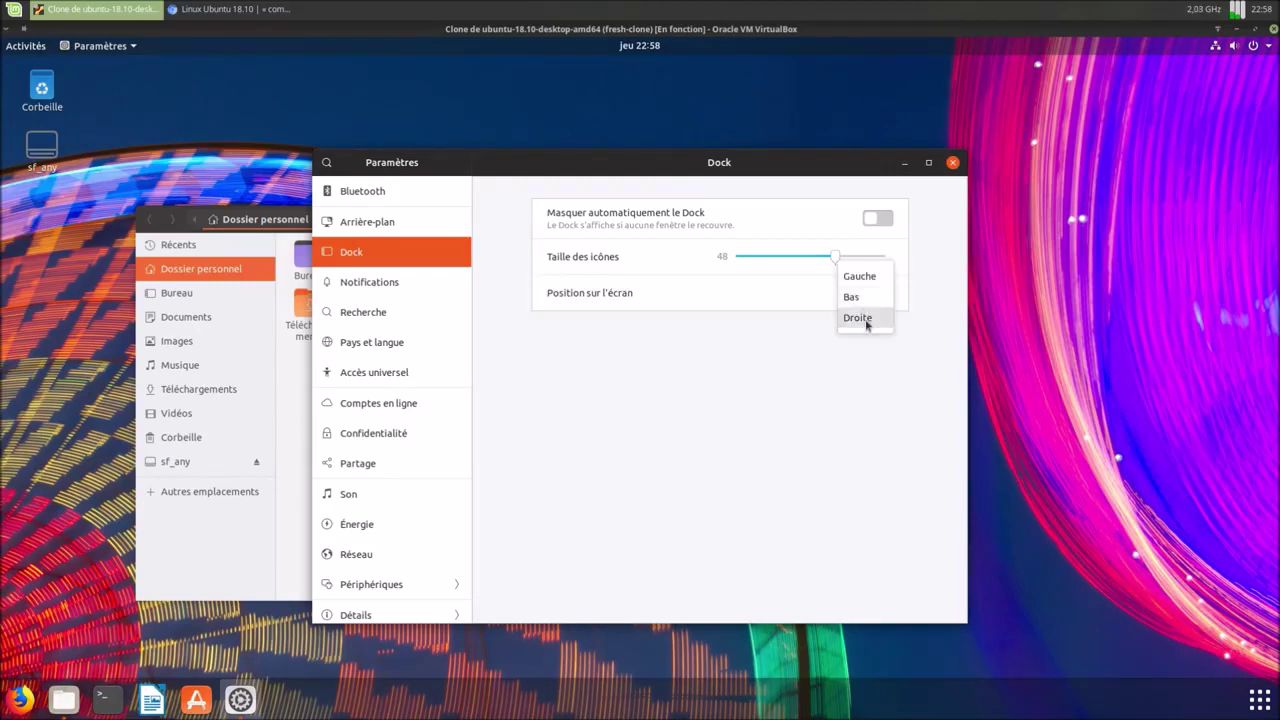
pyautogui.click(866, 320)
pyautogui.click(866, 293)
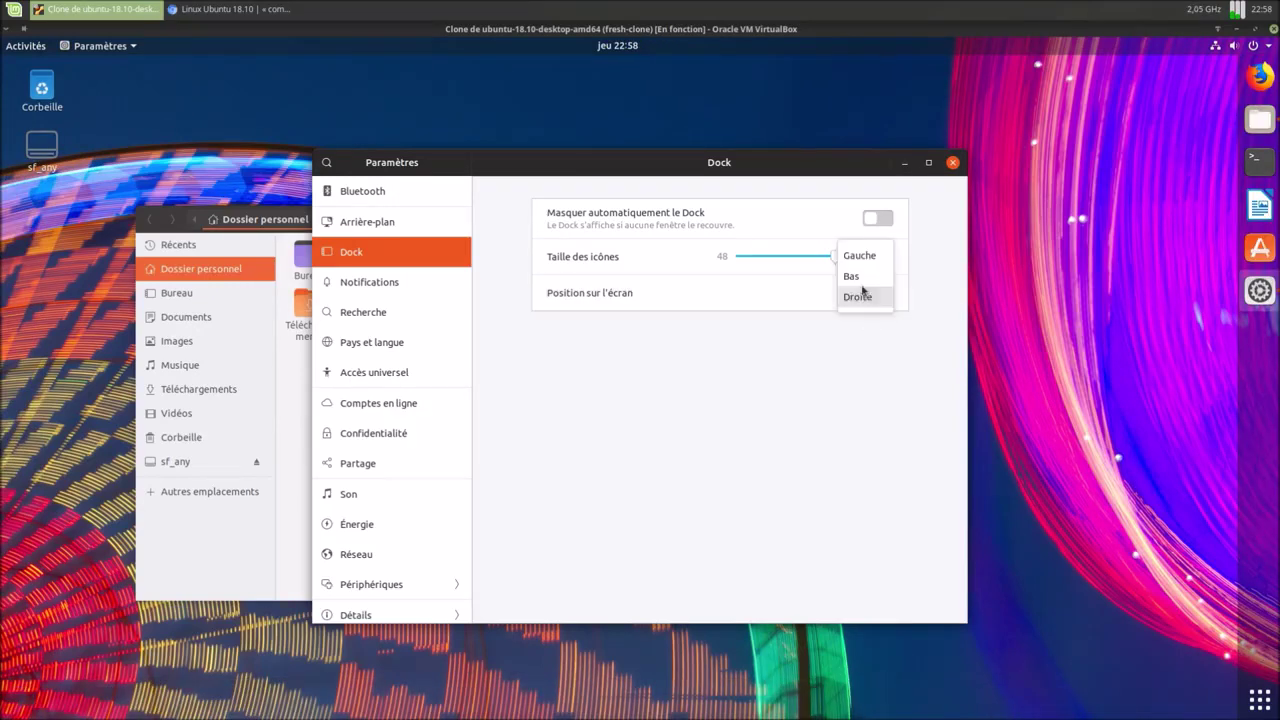
pyautogui.click(861, 256)
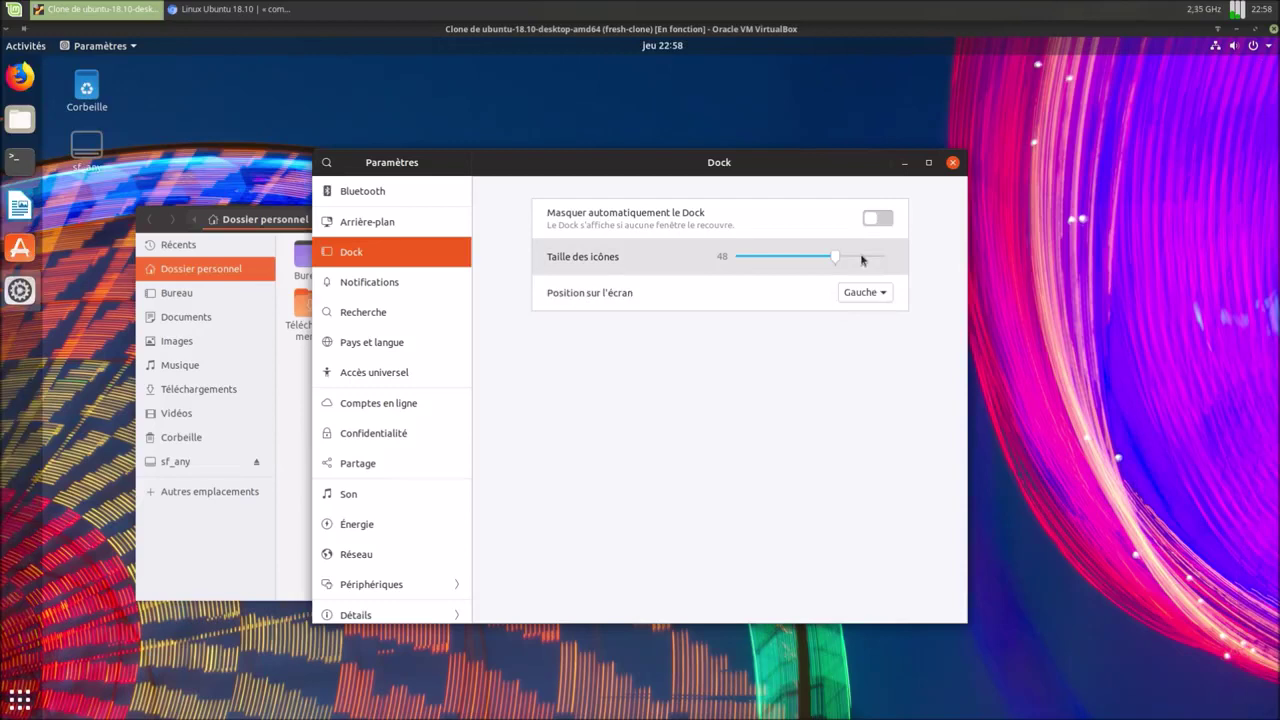
# - Examine the Notifications settings with their application list and the Recherche settings, and revisit the Dock options
pyautogui.click(344, 287)
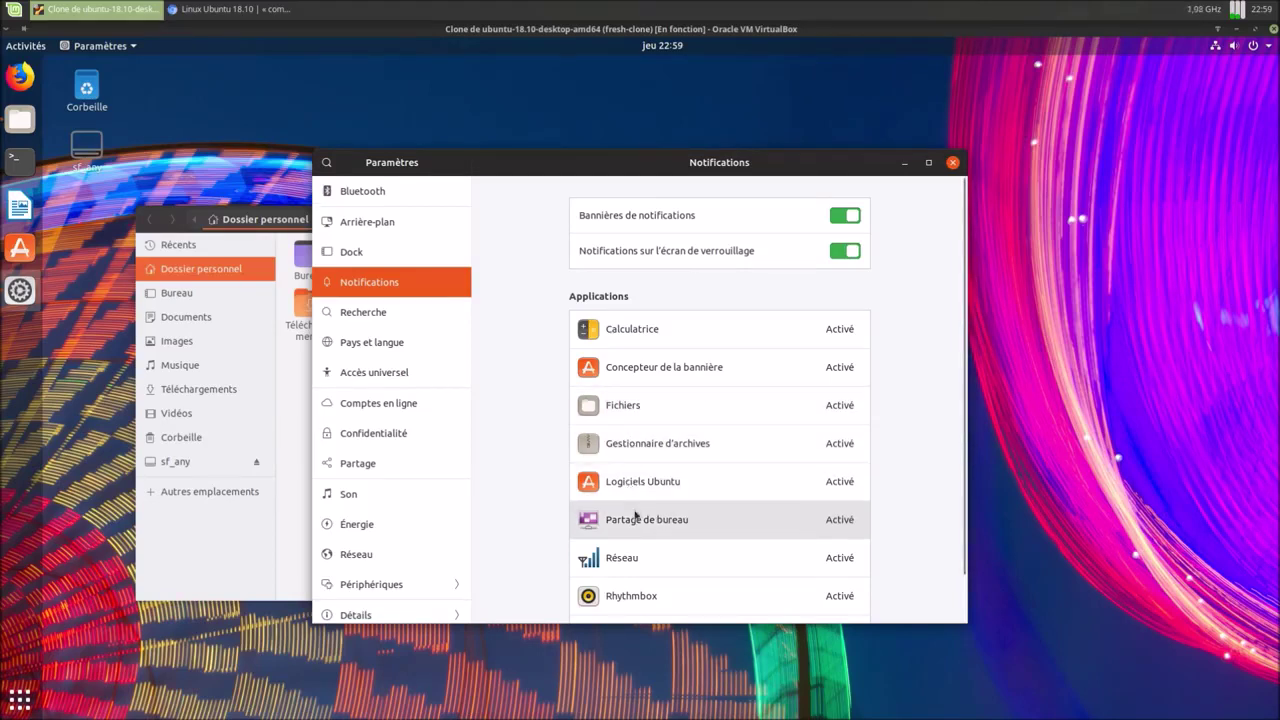
pyautogui.scroll(-1, 637, 597)
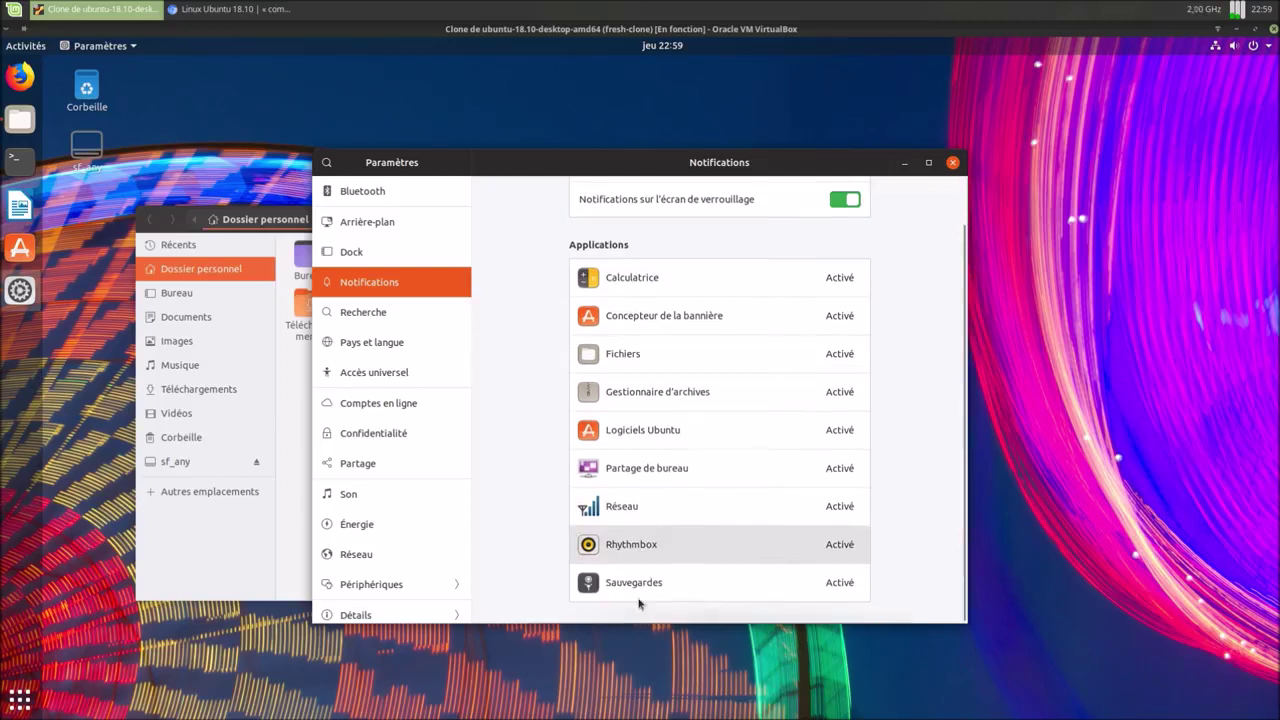
pyautogui.scroll(1, 637, 600)
pyautogui.click(406, 320)
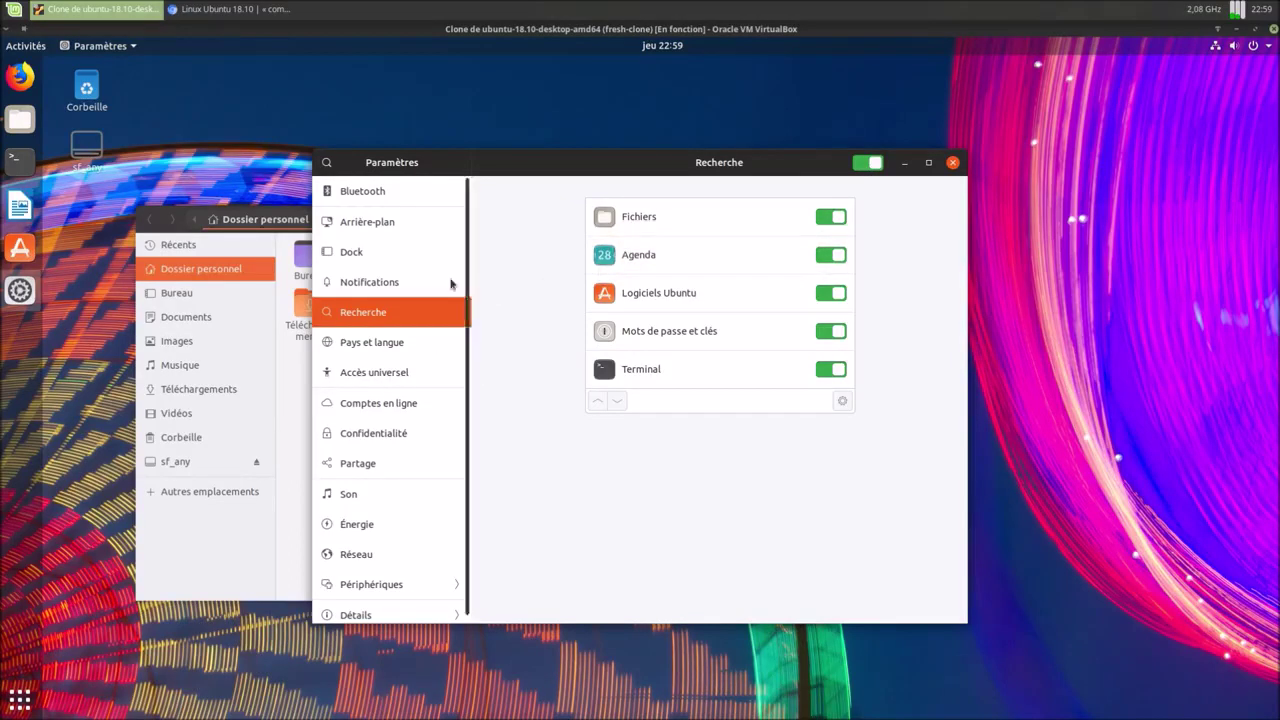
pyautogui.click(380, 282)
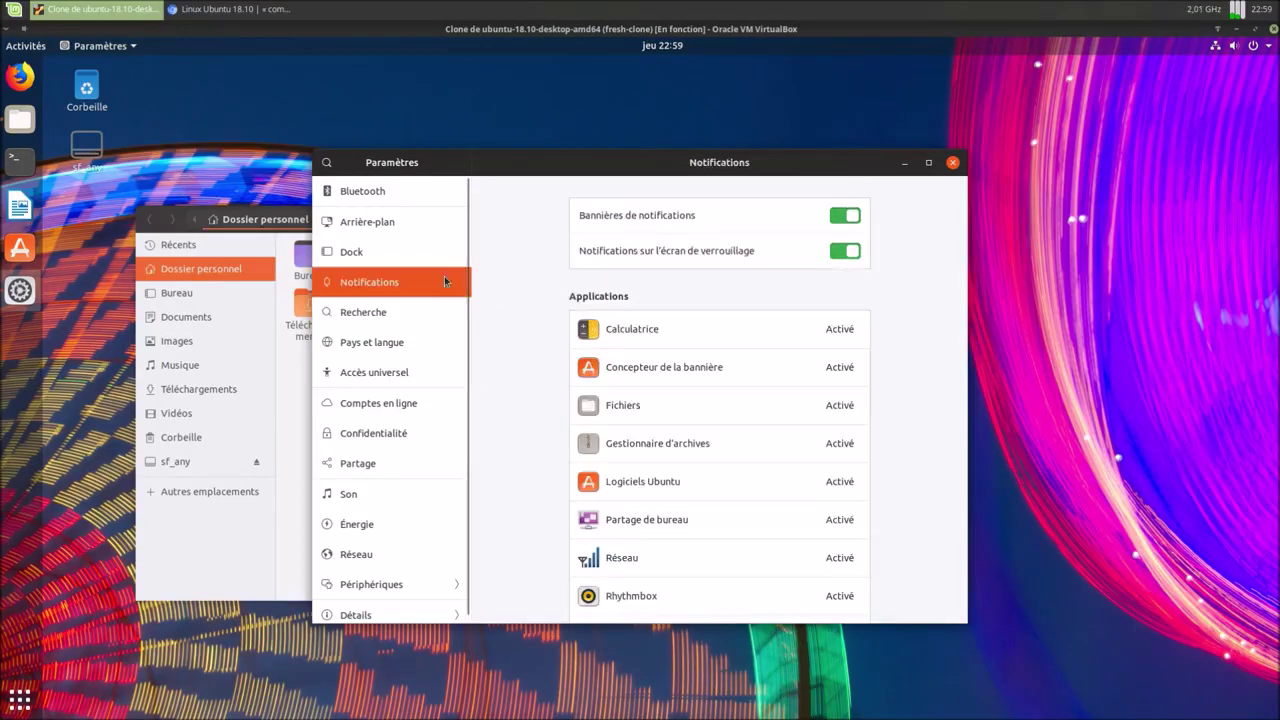
pyautogui.click(372, 248)
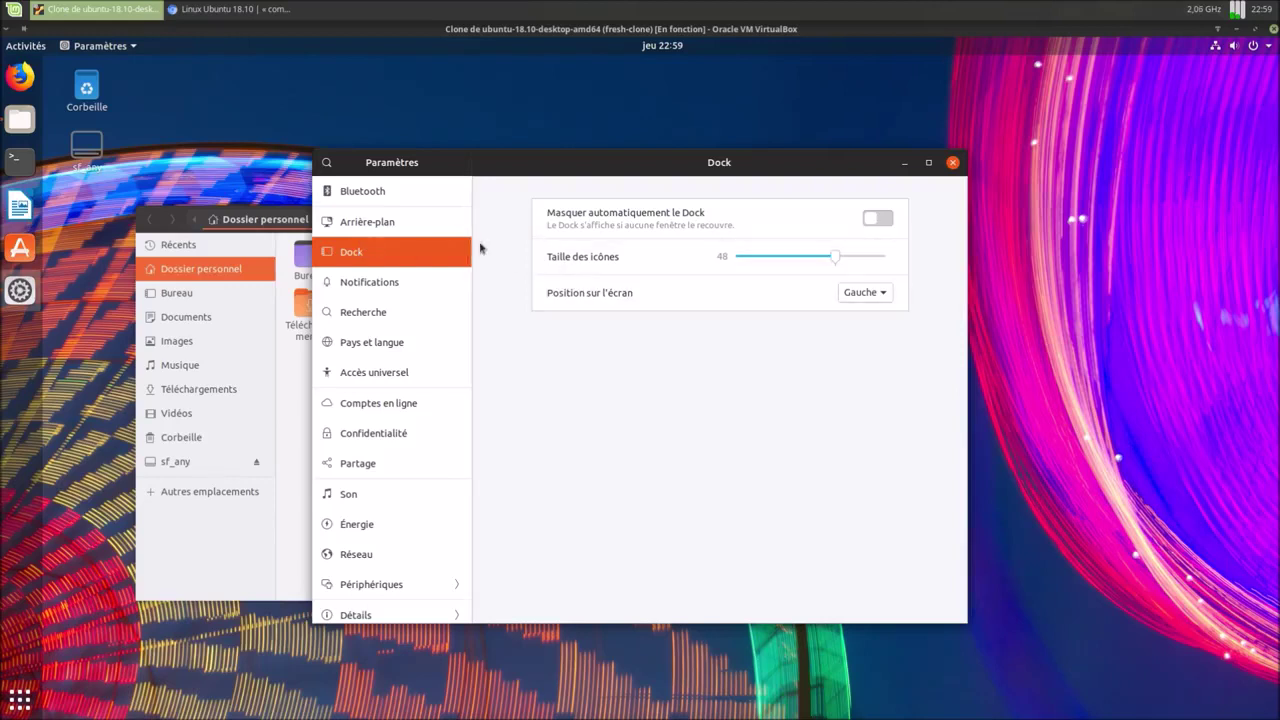
# - Review the Pays et langue settings with the available input sources, and look through the Accès universel options
pyautogui.click(388, 347)
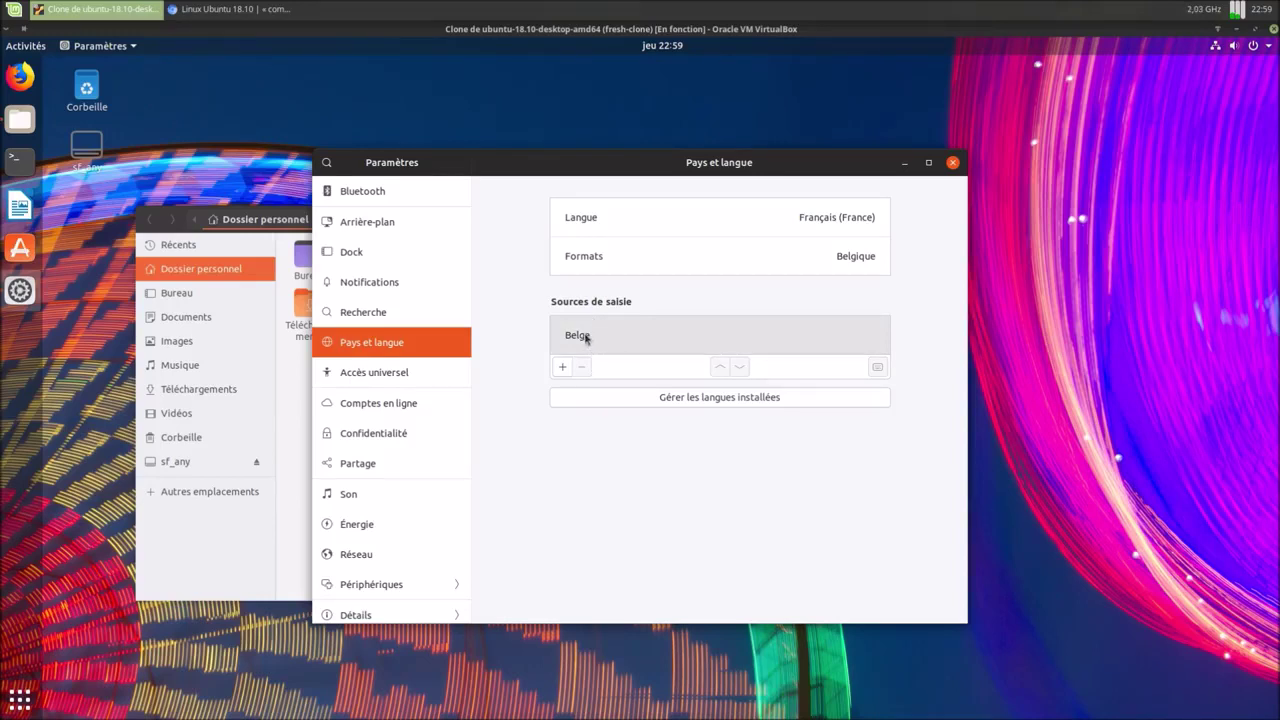
pyautogui.click(562, 367)
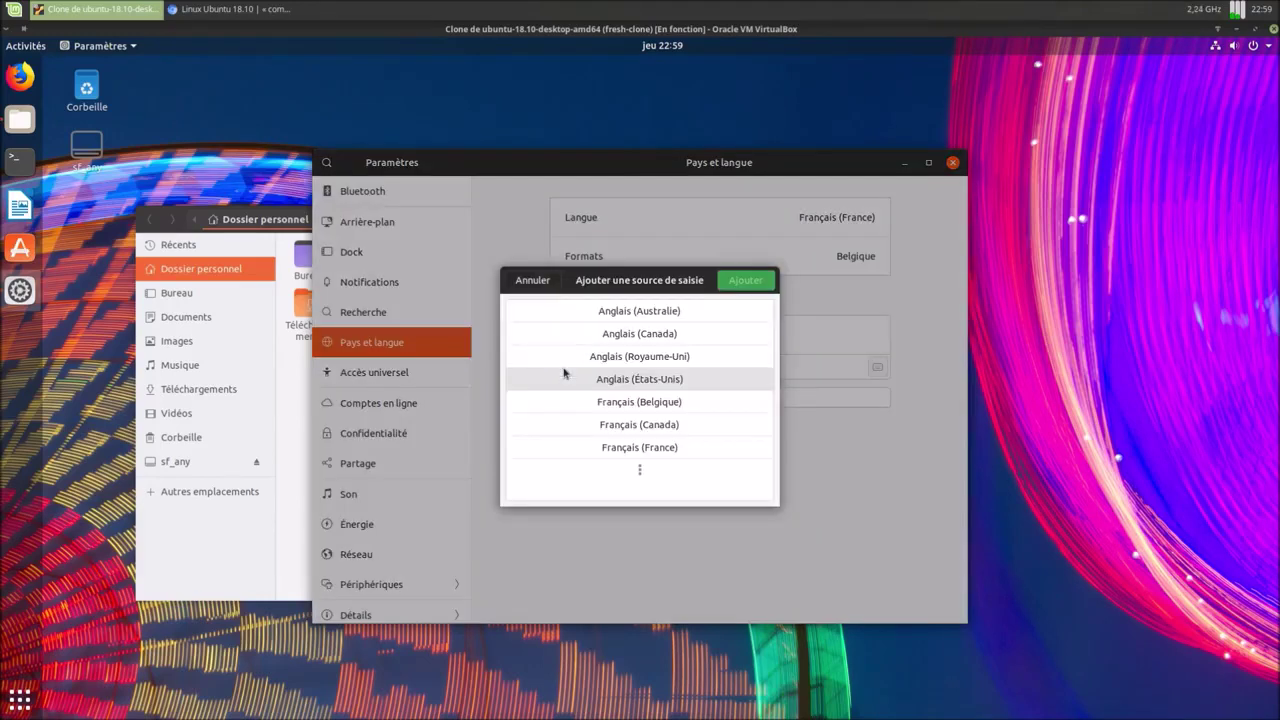
pyautogui.click(535, 281)
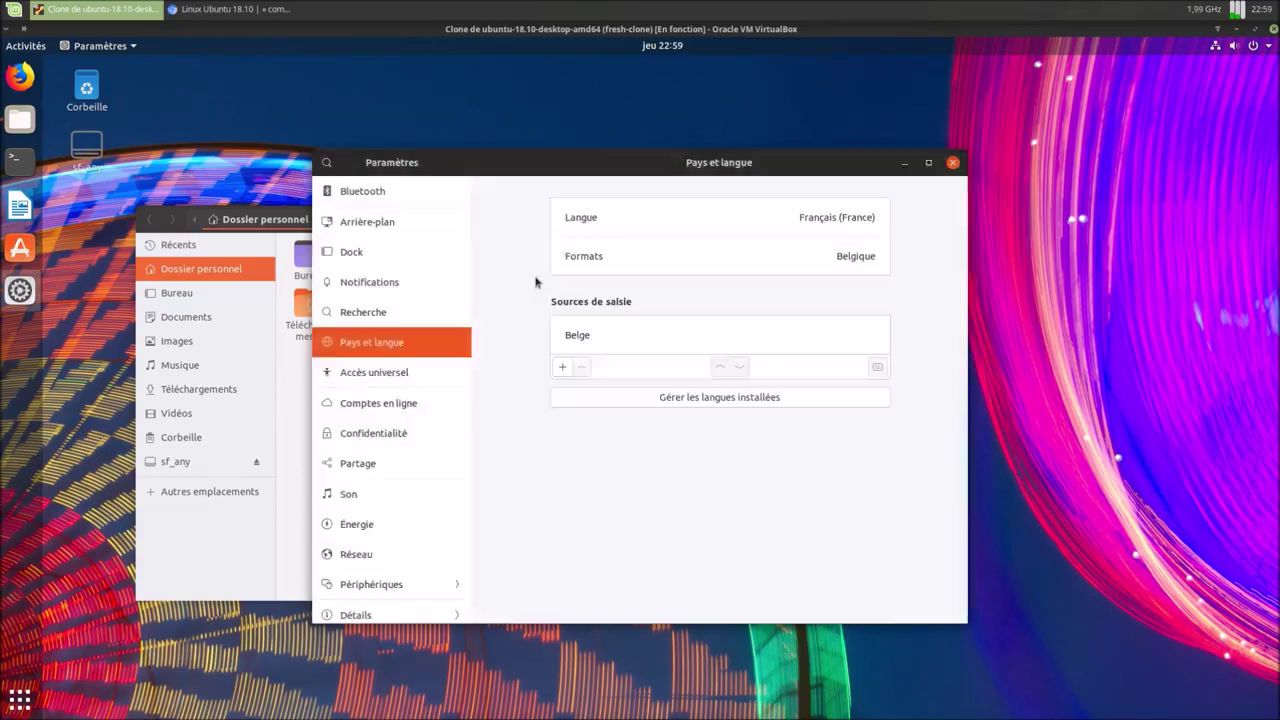
pyautogui.click(409, 376)
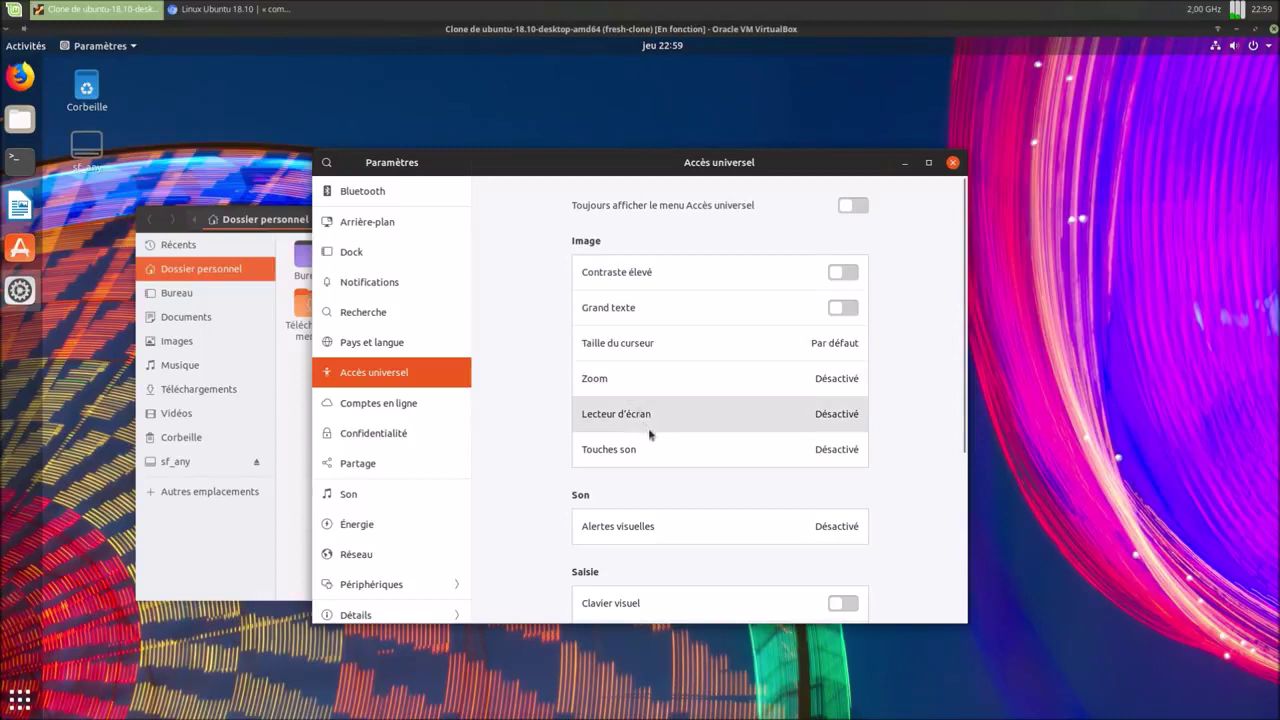
pyautogui.scroll(-4, 652, 457)
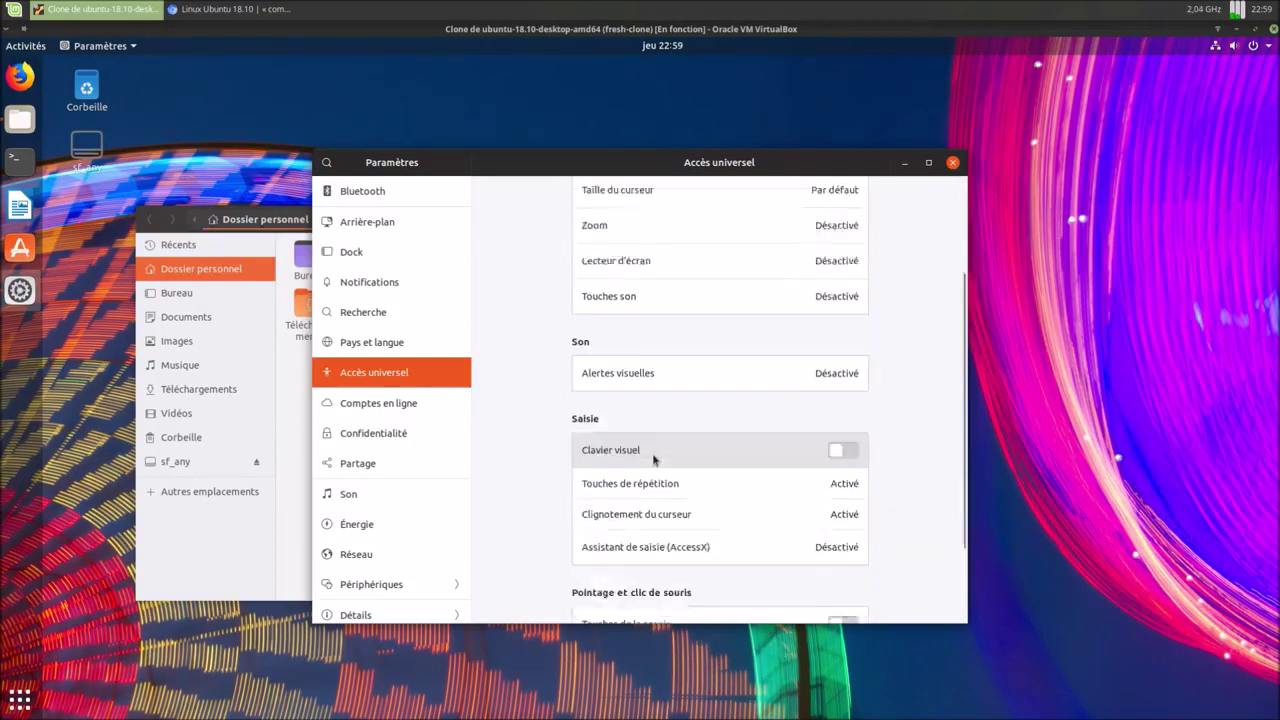
# - Look through the Comptes en ligne providers and expand the list to show the additional account types
pyautogui.click(446, 411)
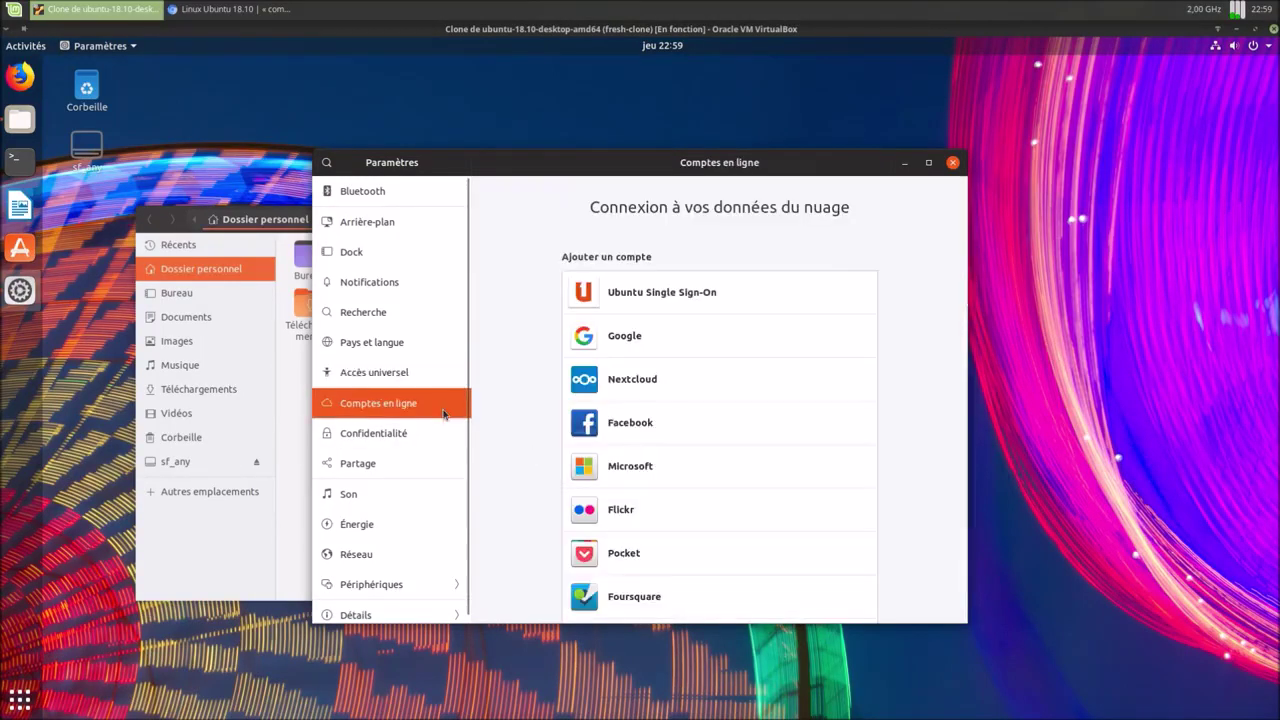
pyautogui.moveTo(777, 162)
pyautogui.mouseDown()
pyautogui.moveTo(790, 140)
pyautogui.moveTo(782, 161)
pyautogui.mouseUp()
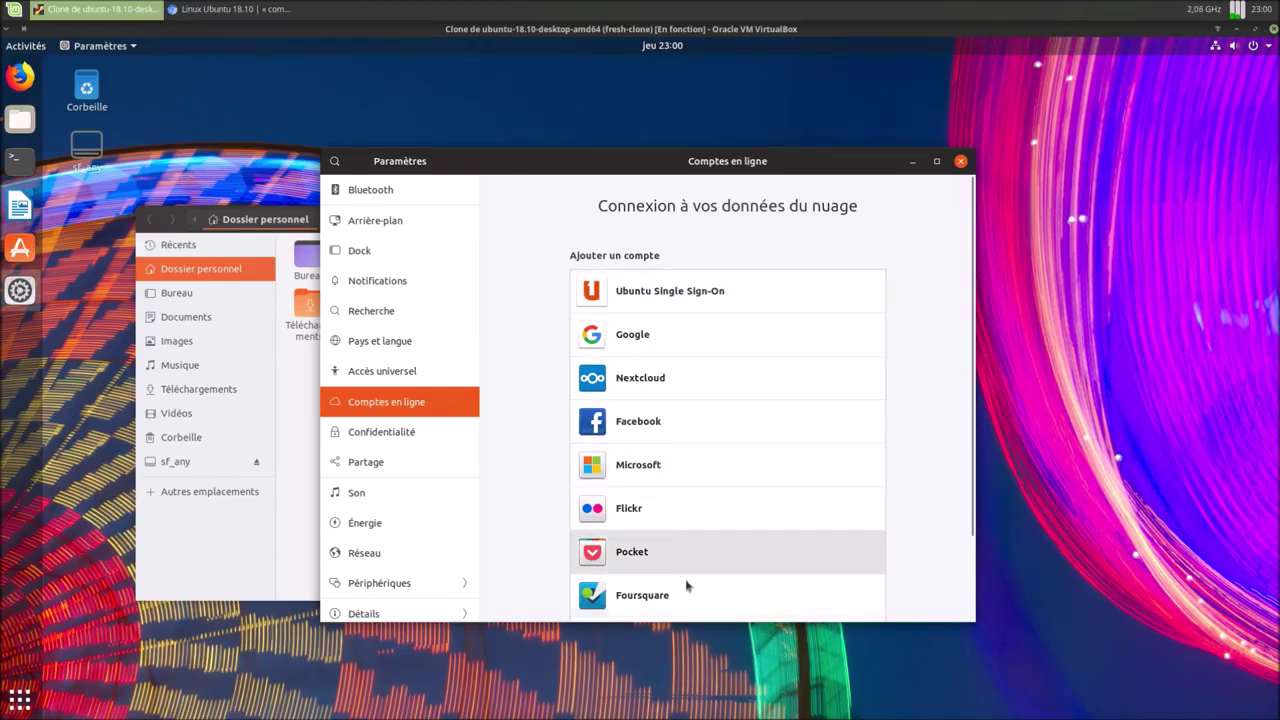
pyautogui.scroll(-2, 695, 580)
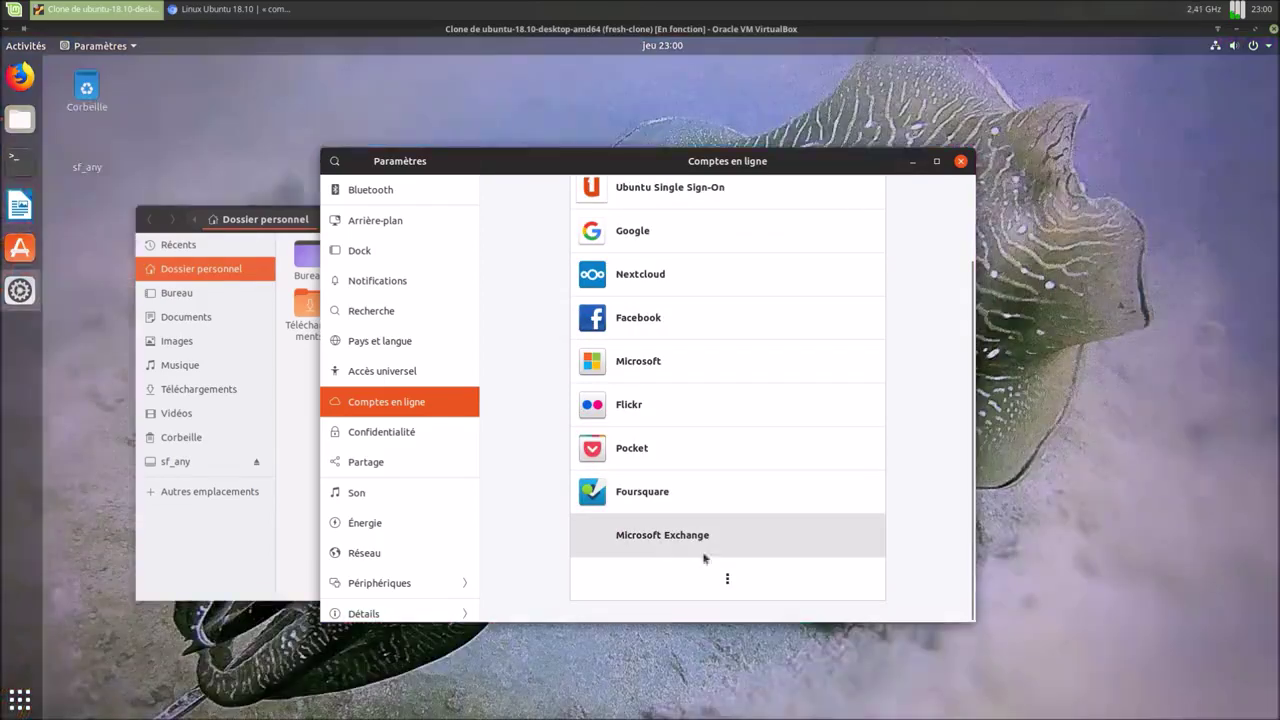
pyautogui.click(728, 580)
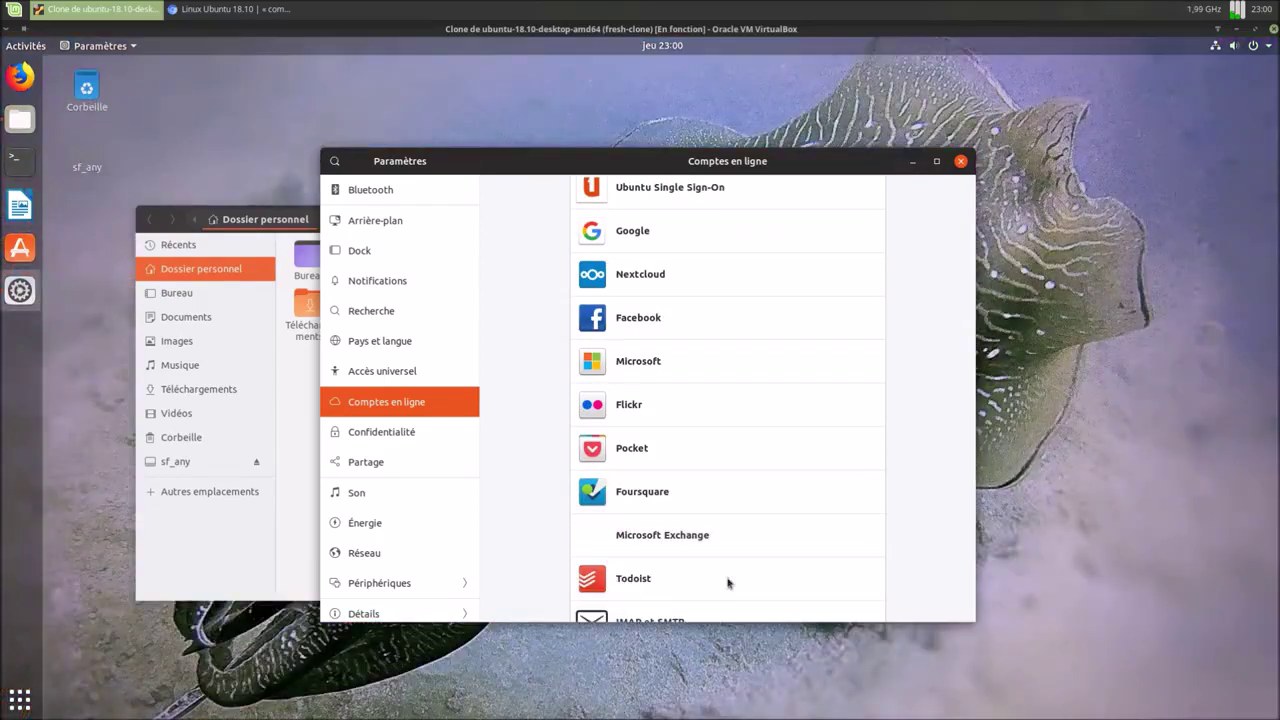
# - Look through the remaining Comptes en ligne providers and examine the Services de localisation option under Confidentialité
pyautogui.scroll(-2, 728, 583)
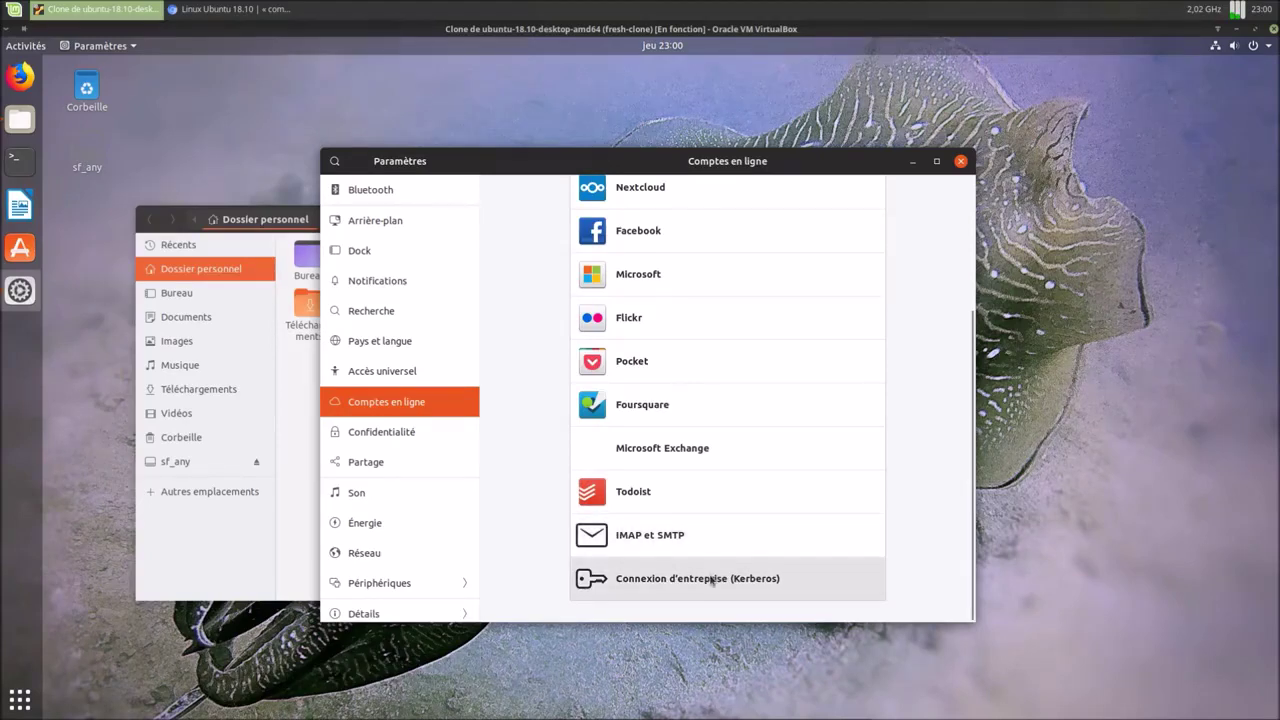
pyautogui.scroll(5, 711, 580)
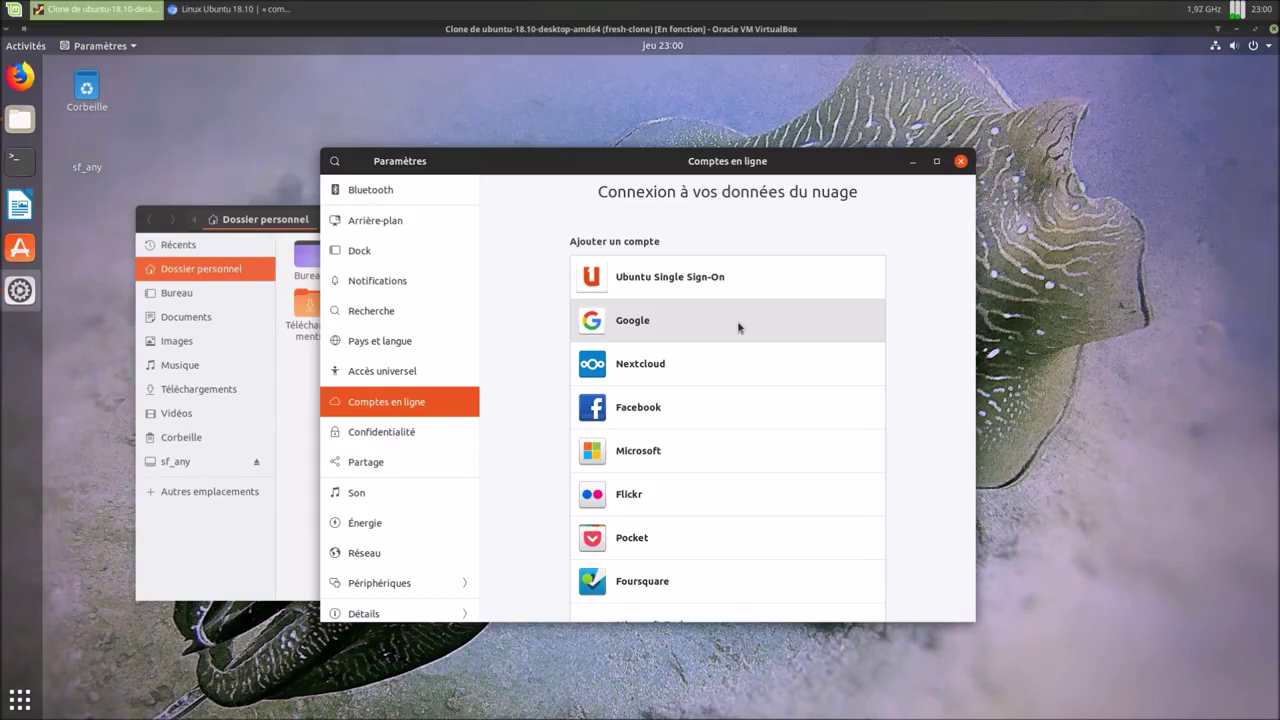
pyautogui.click(433, 432)
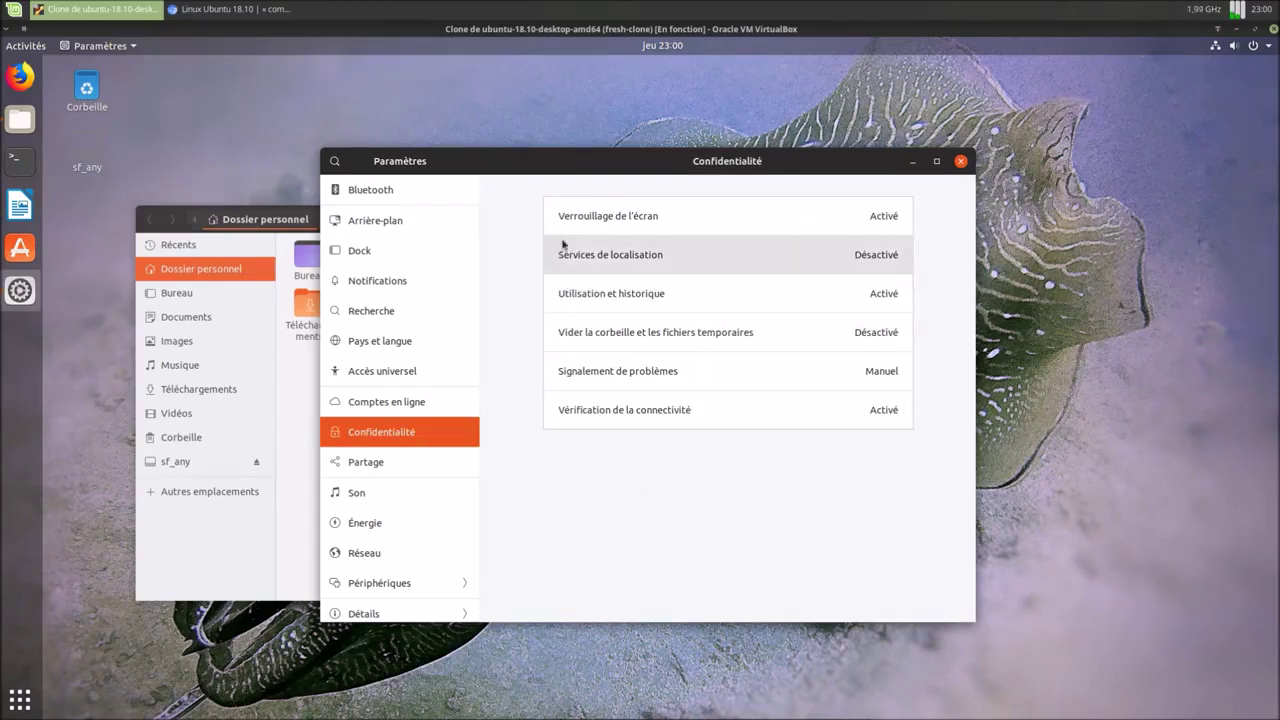
pyautogui.click(615, 268)
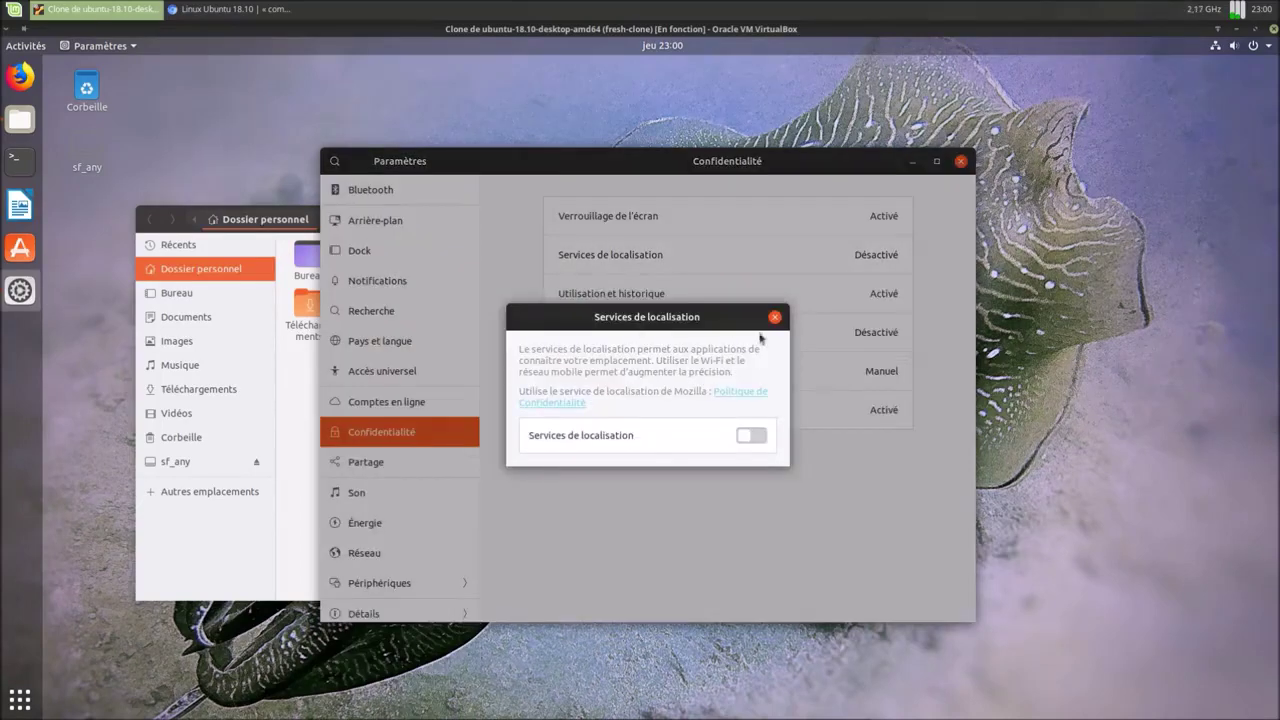
pyautogui.click(775, 318)
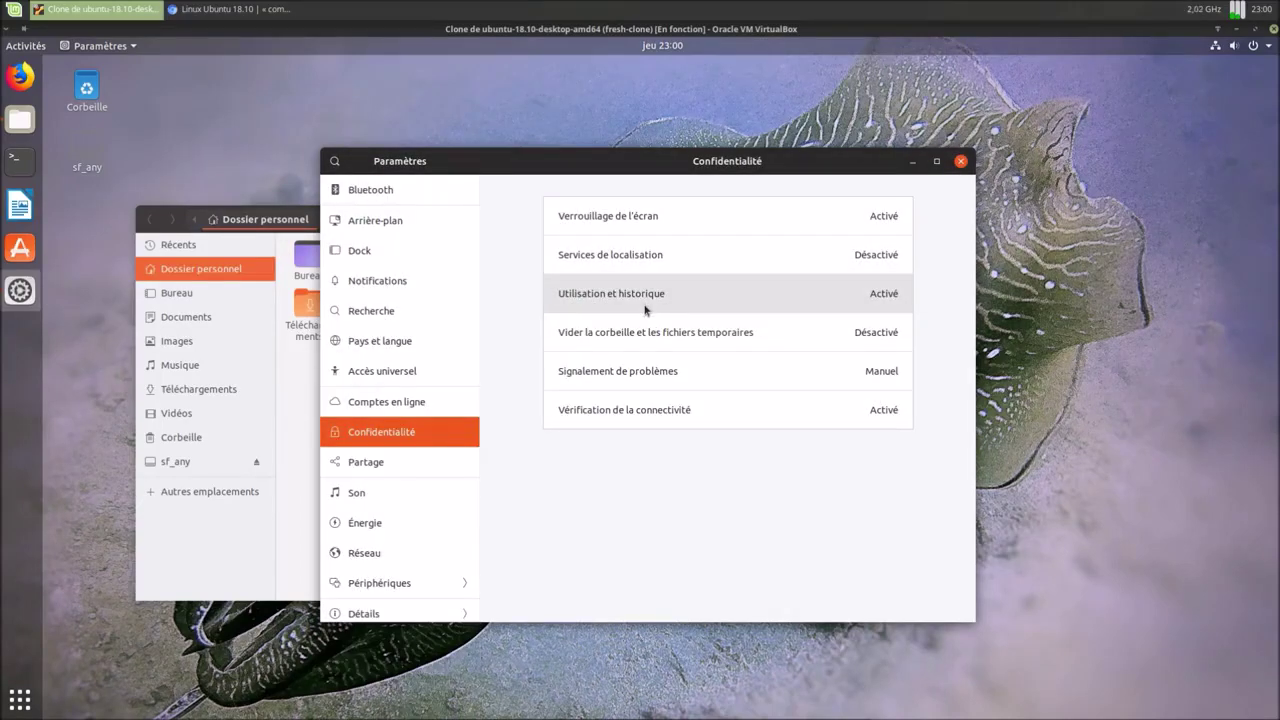
# - Examine the Confidentialité options for emptying the trash and temporary files, Signalement de problèmes and Vérification de la connectivité
pyautogui.click(713, 336)
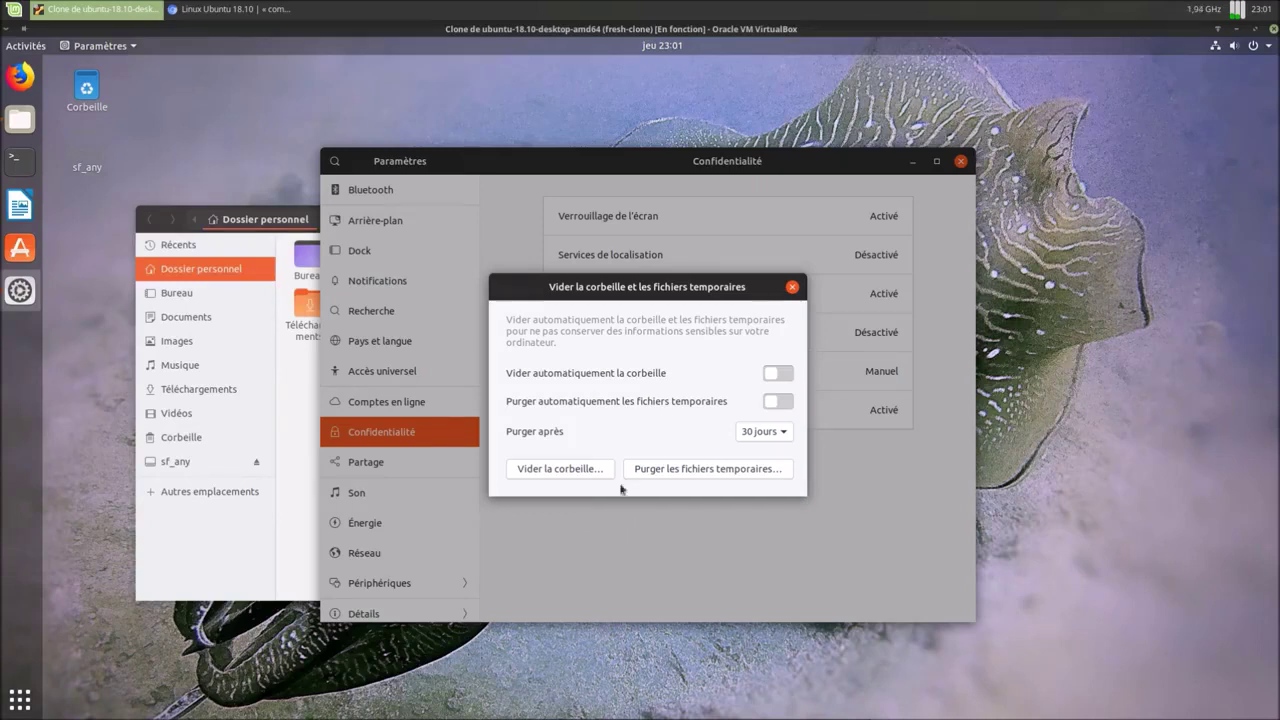
pyautogui.click(792, 287)
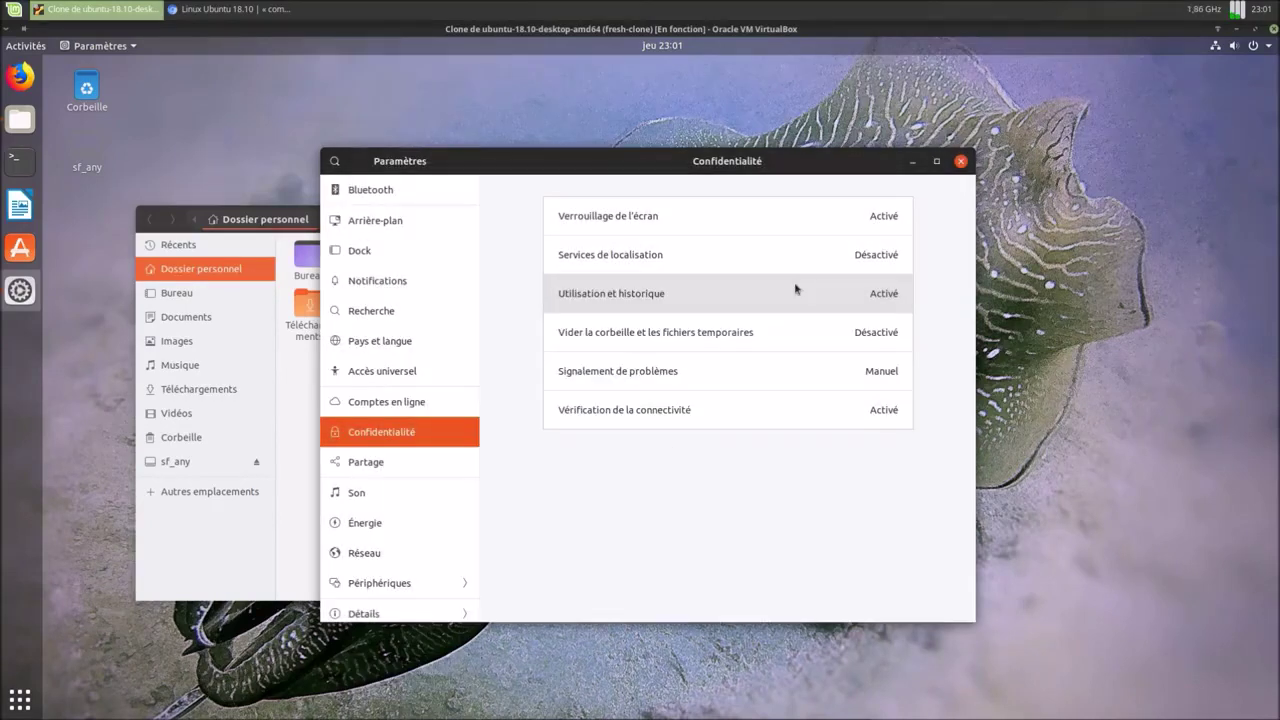
pyautogui.click(742, 372)
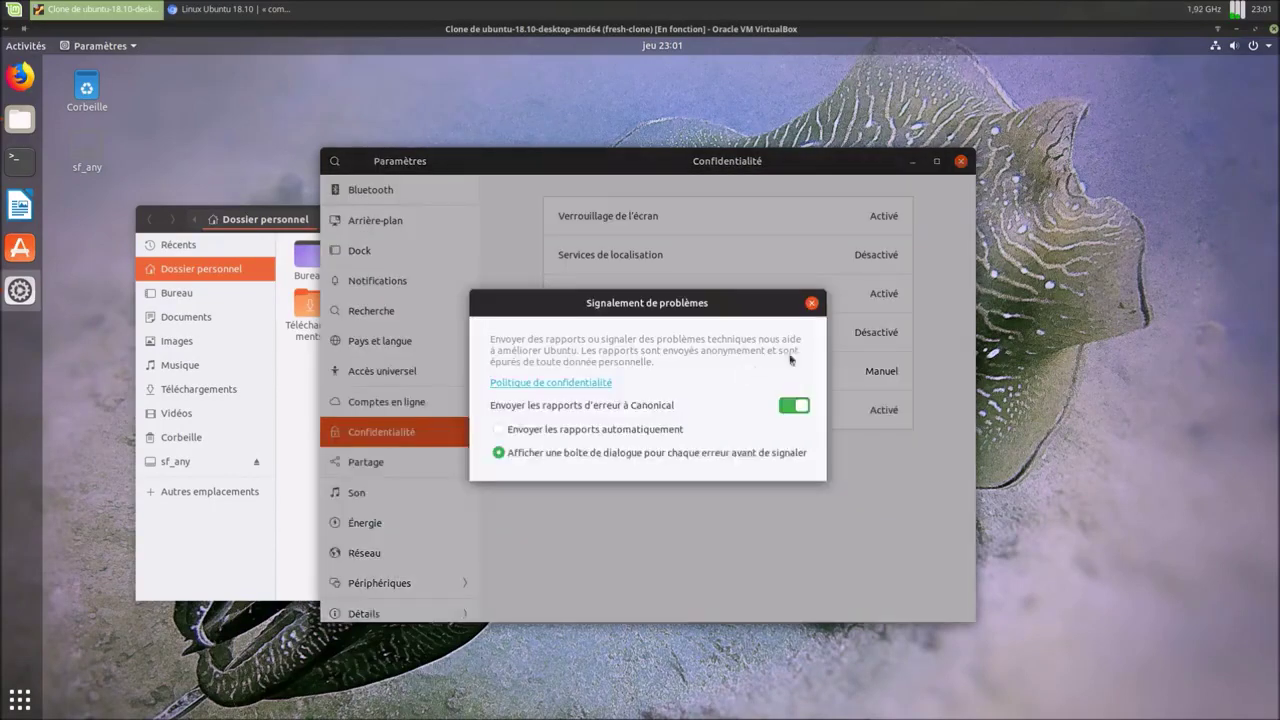
pyautogui.click(809, 301)
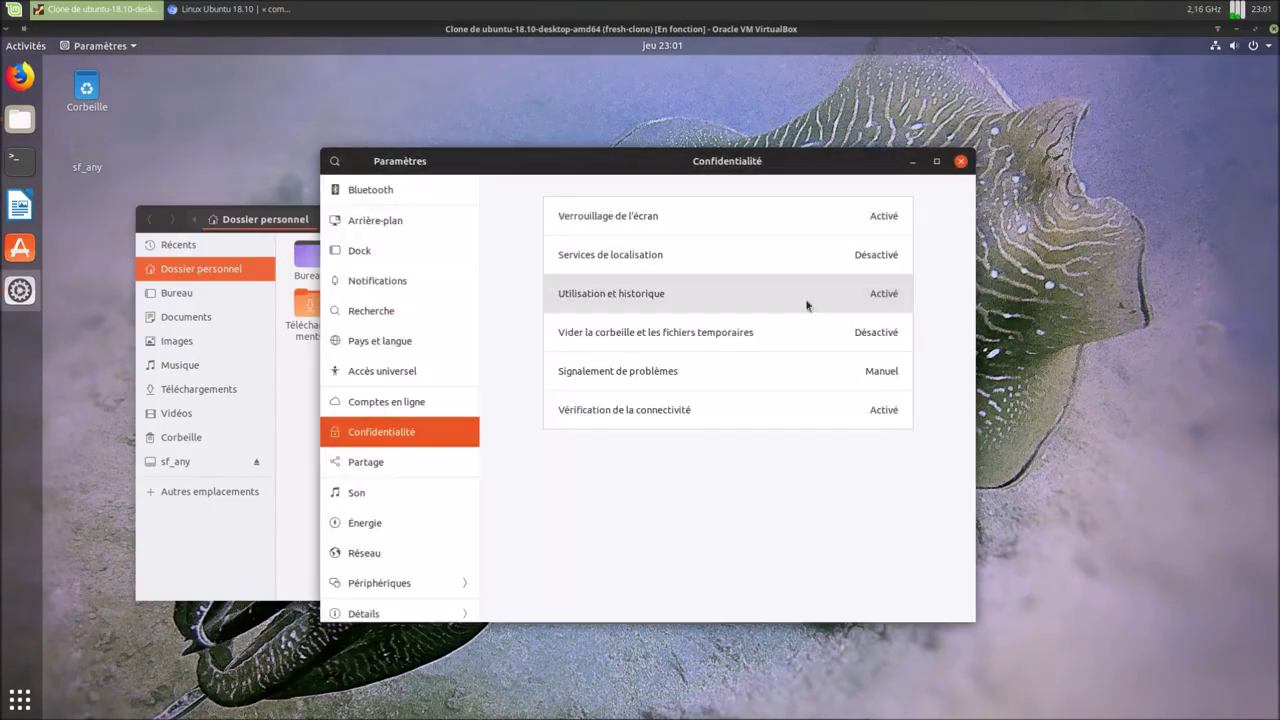
pyautogui.click(731, 411)
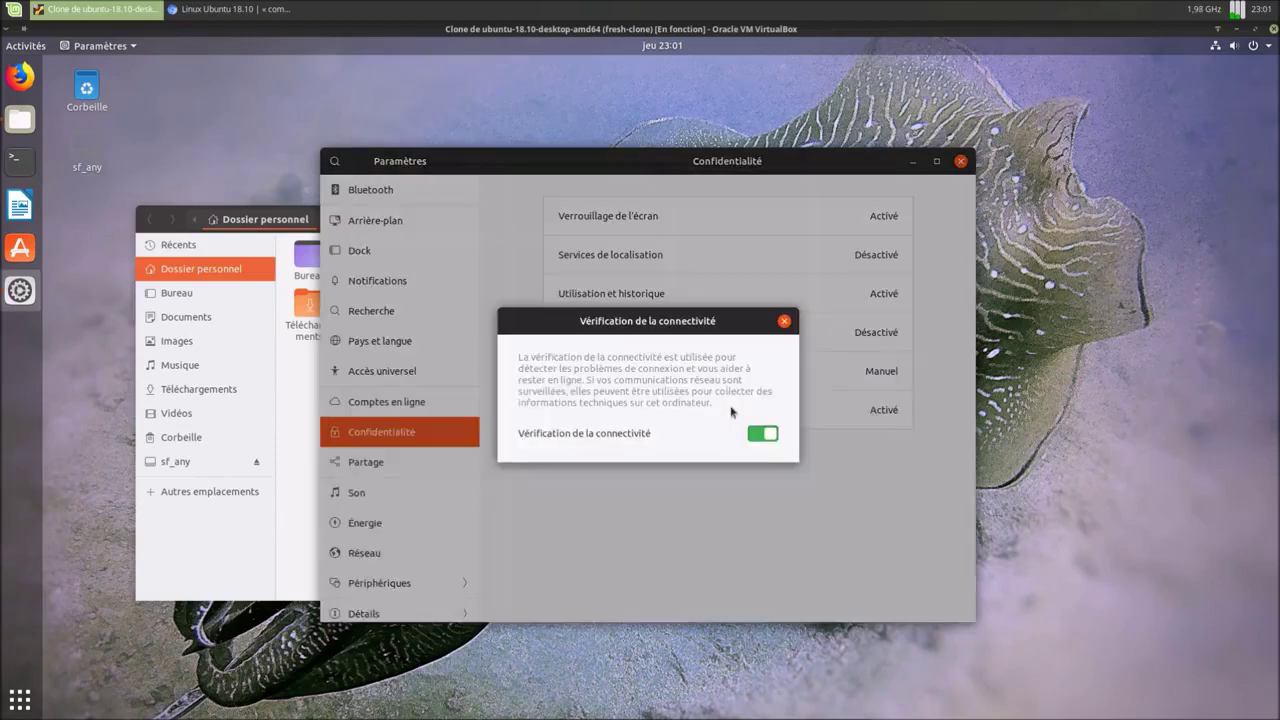
pyautogui.click(784, 321)
# - Try out Partage and Partage d'écran by enabling both, and switch off Connexion filaire 1 and Partage
pyautogui.click(427, 455)
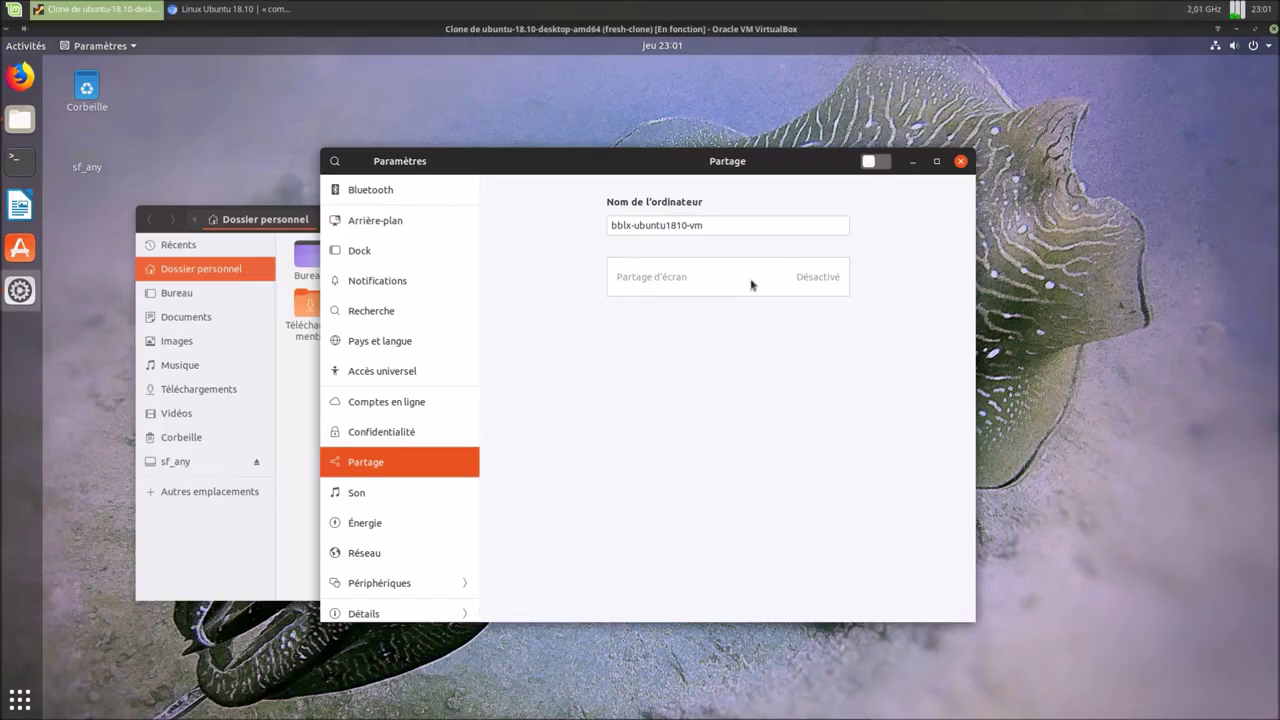
pyautogui.click(868, 164)
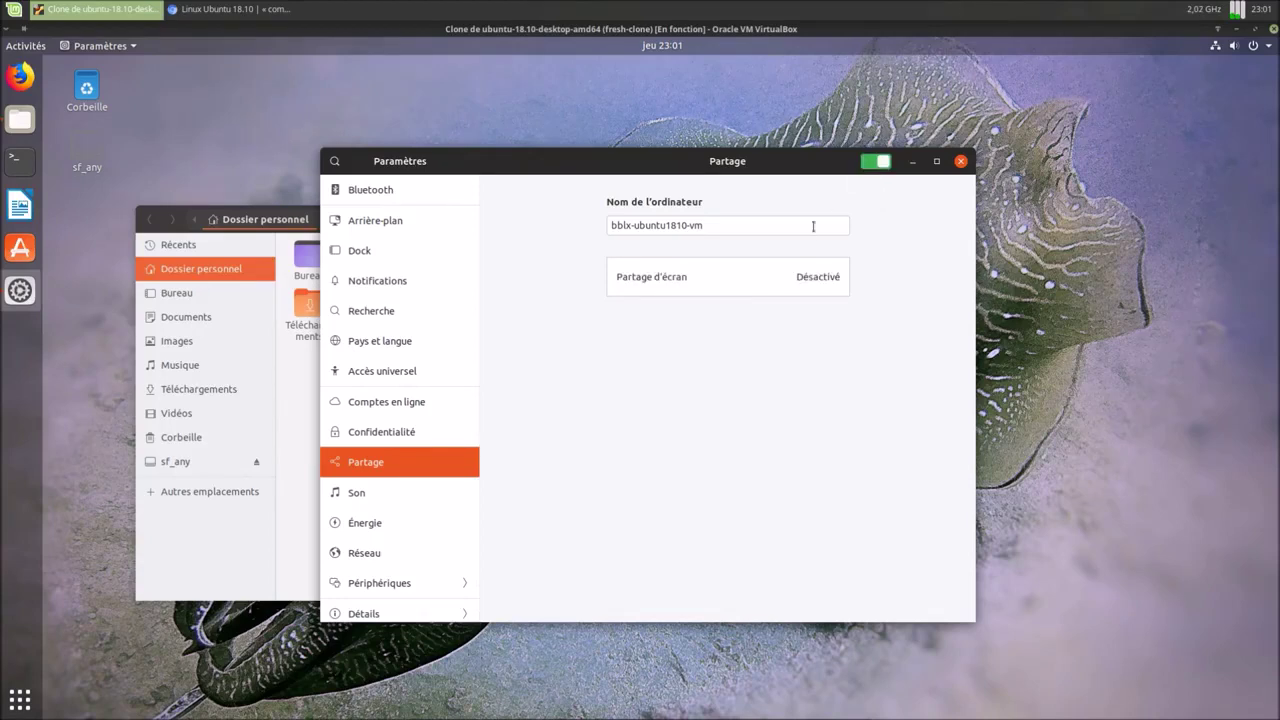
pyautogui.click(816, 275)
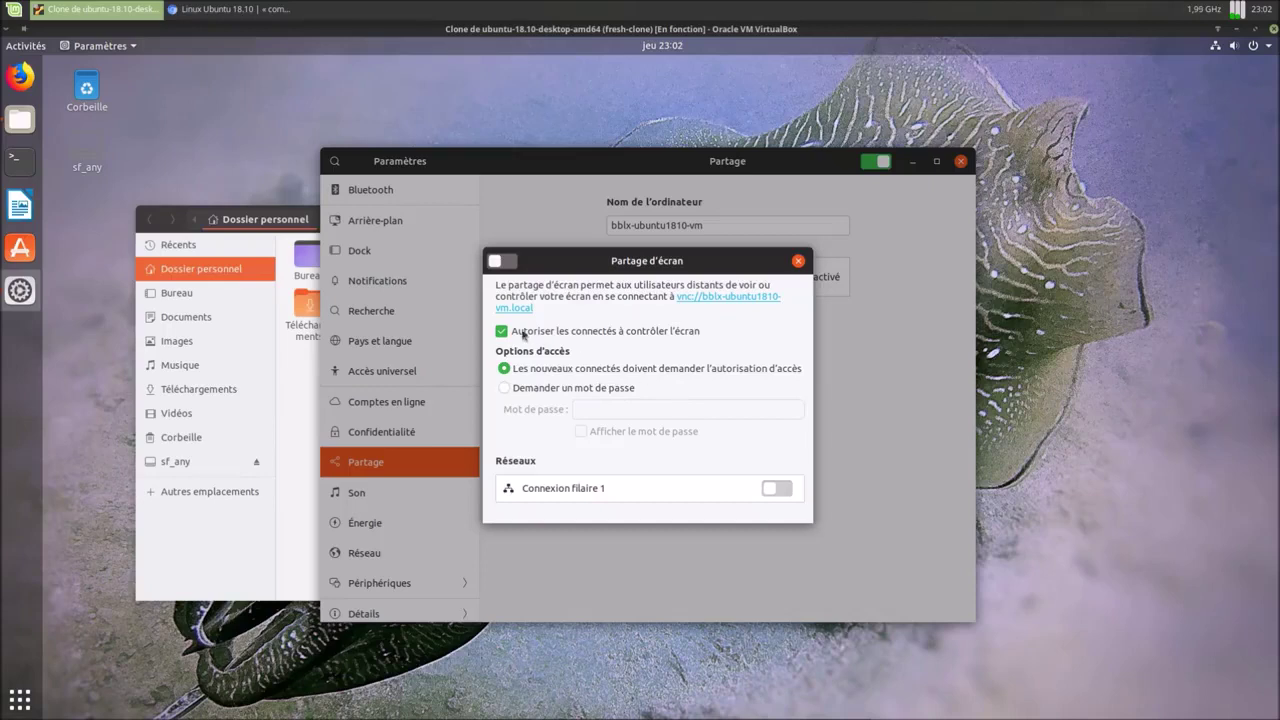
pyautogui.click(501, 261)
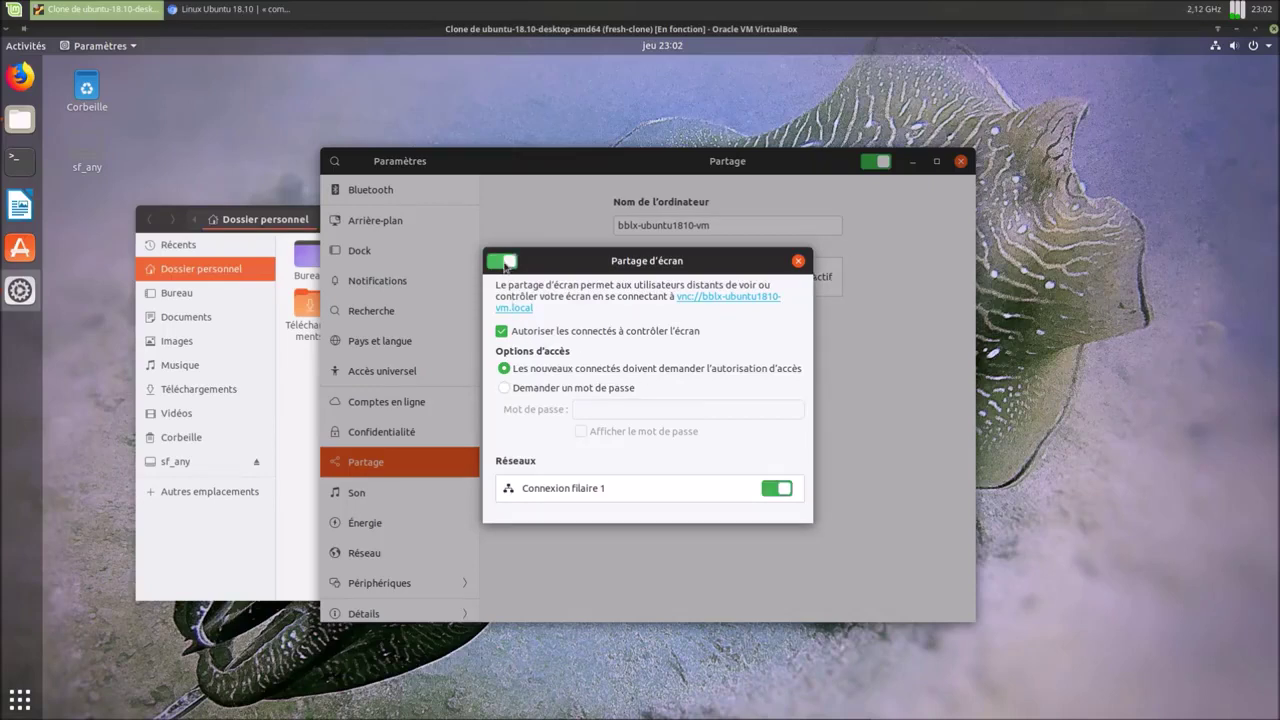
pyautogui.click(780, 487)
pyautogui.click(797, 261)
pyautogui.click(877, 161)
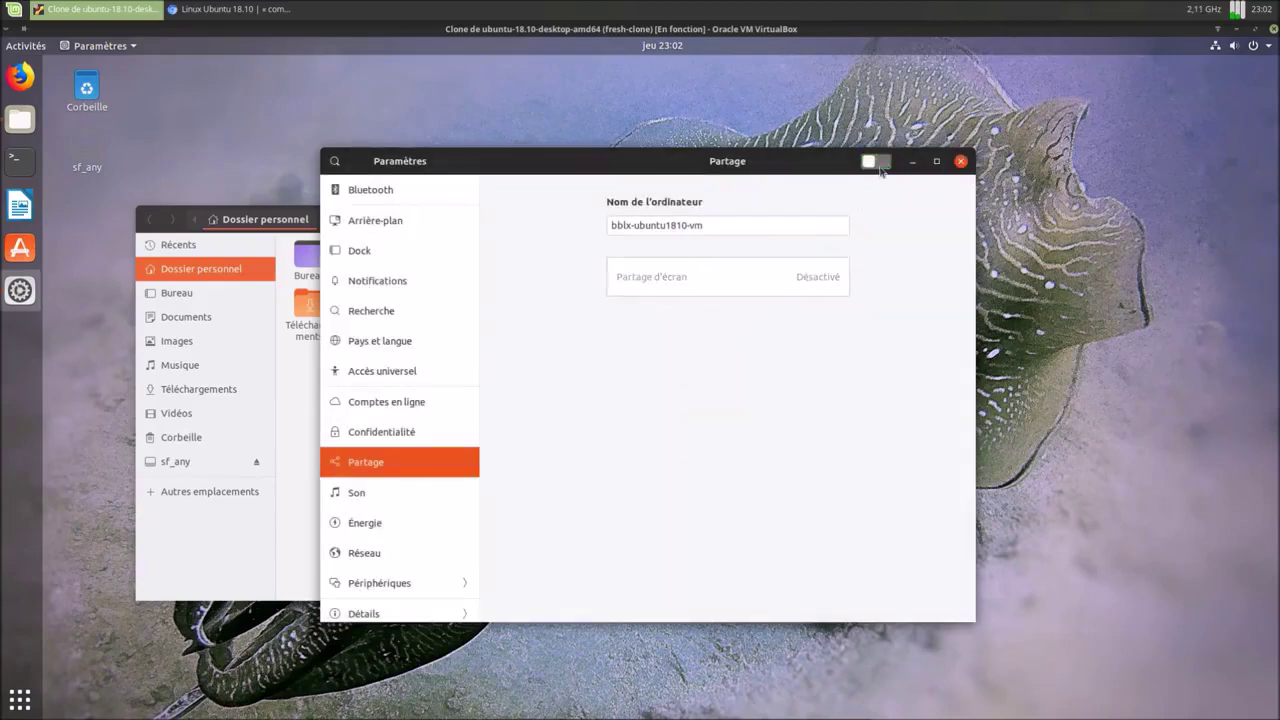
# - Review the Son settings, covering Sortie, Entrée, Effets sonores and Applications
pyautogui.click(432, 496)
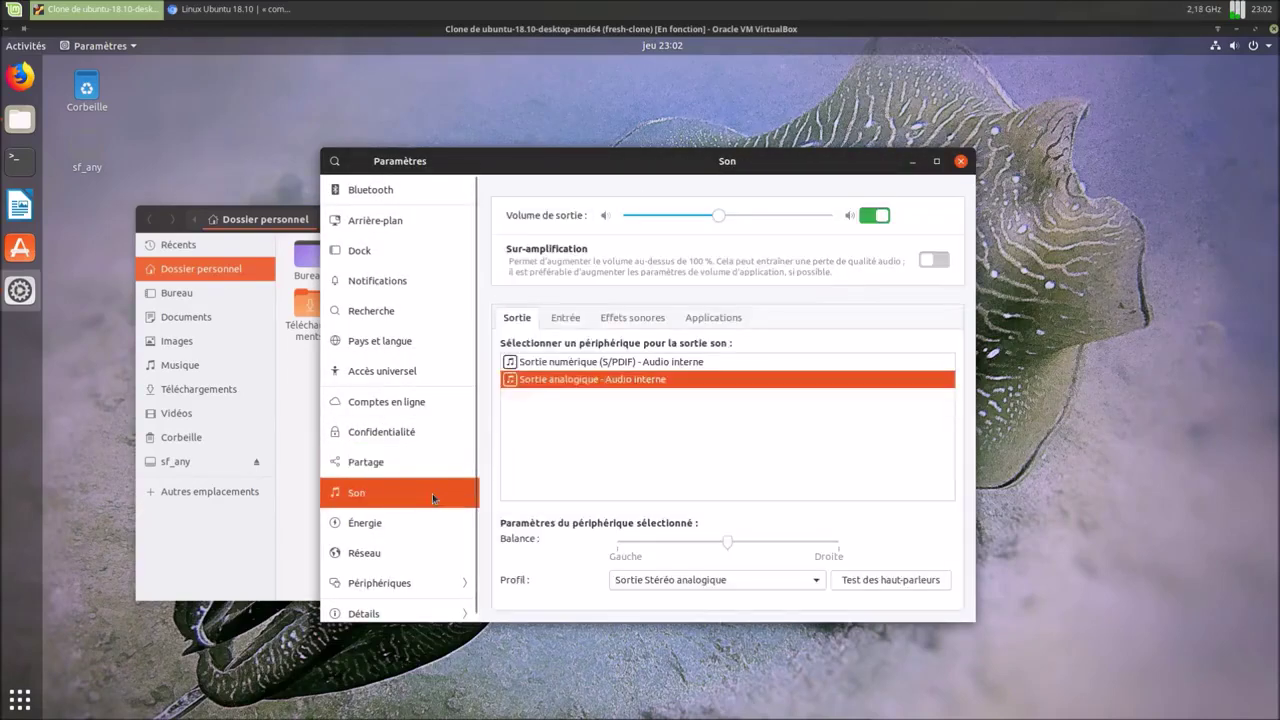
pyautogui.click(565, 318)
pyautogui.click(621, 322)
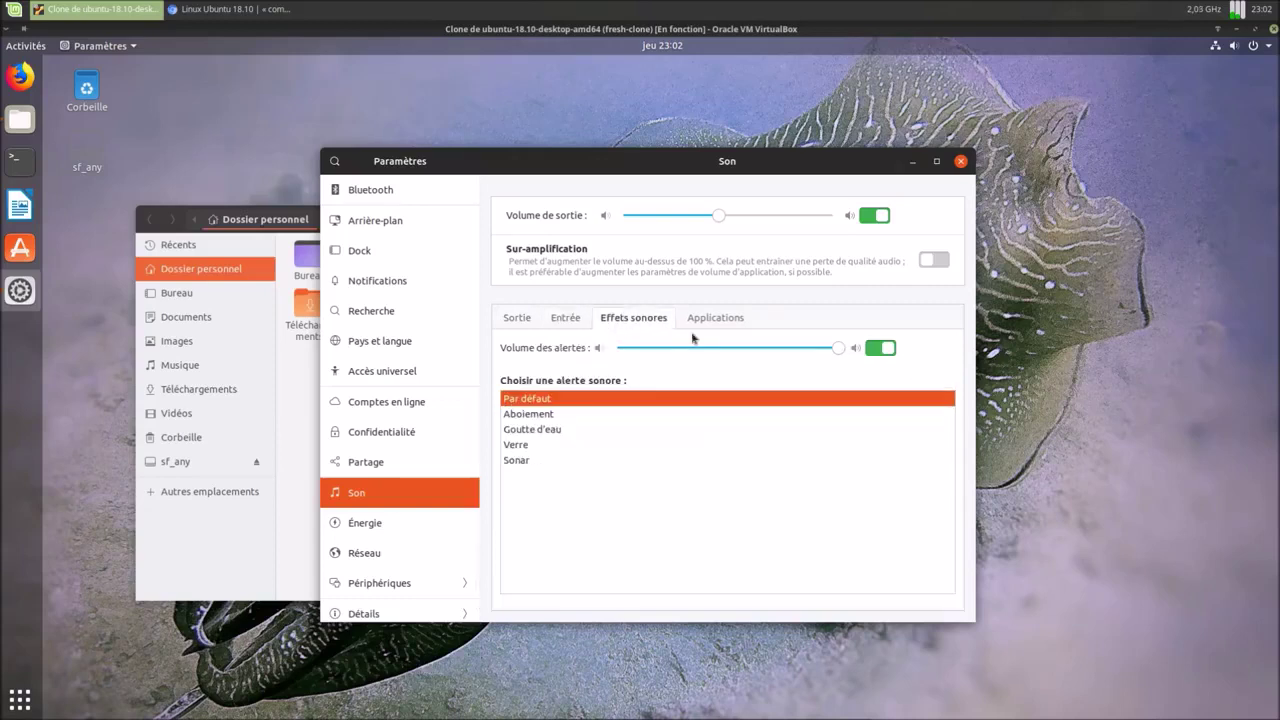
pyautogui.click(706, 322)
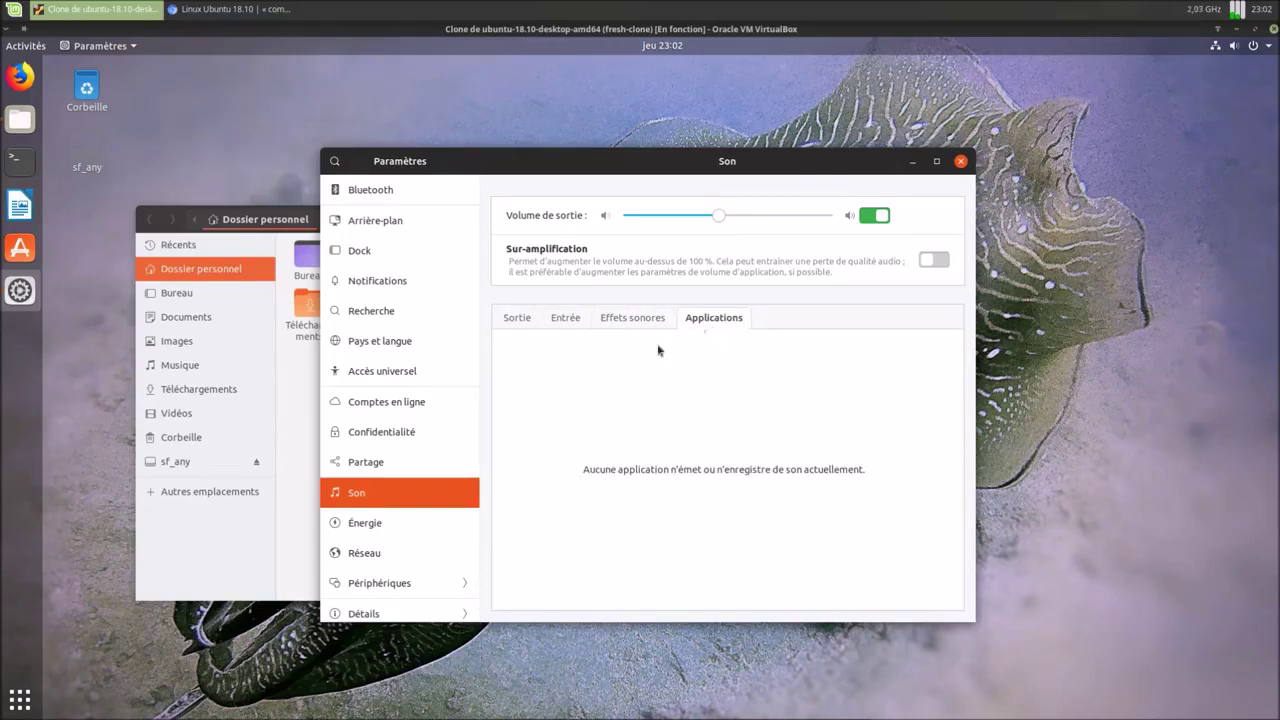
# - Review the Énergie settings with the Écran noir delays and Mise en veille automatique, and view the Réseau settings
pyautogui.click(389, 536)
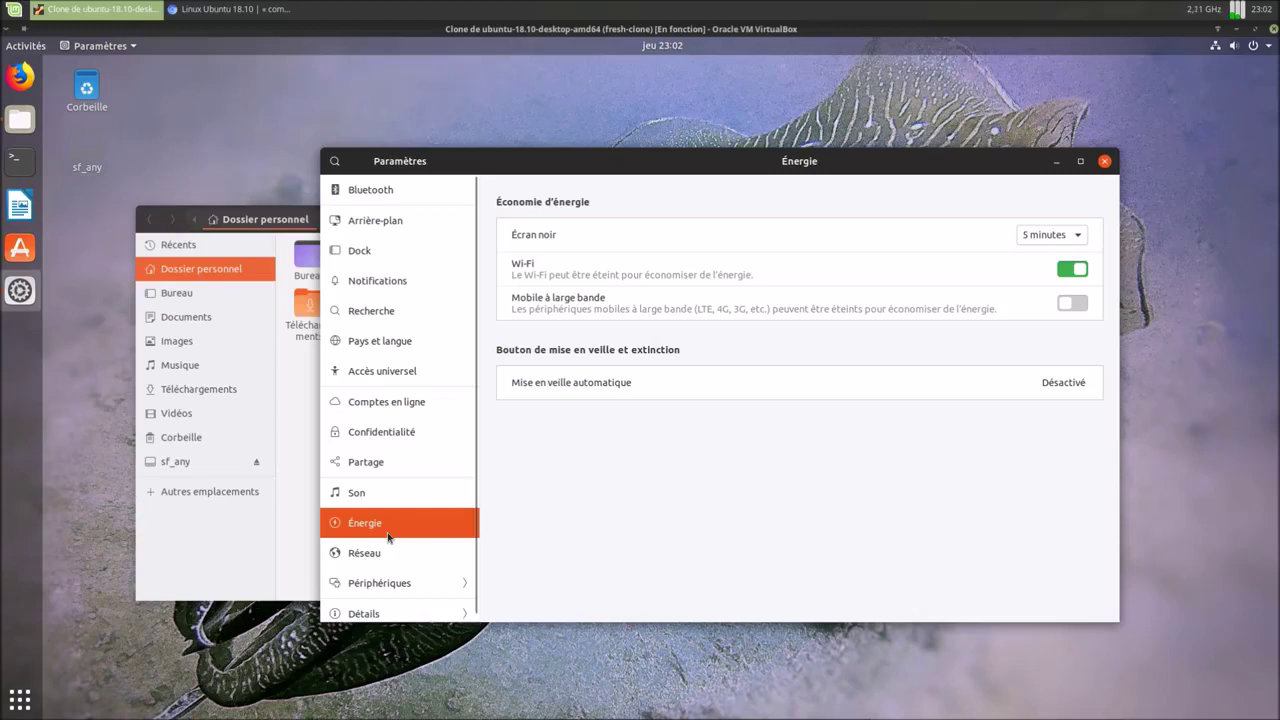
pyautogui.click(1050, 236)
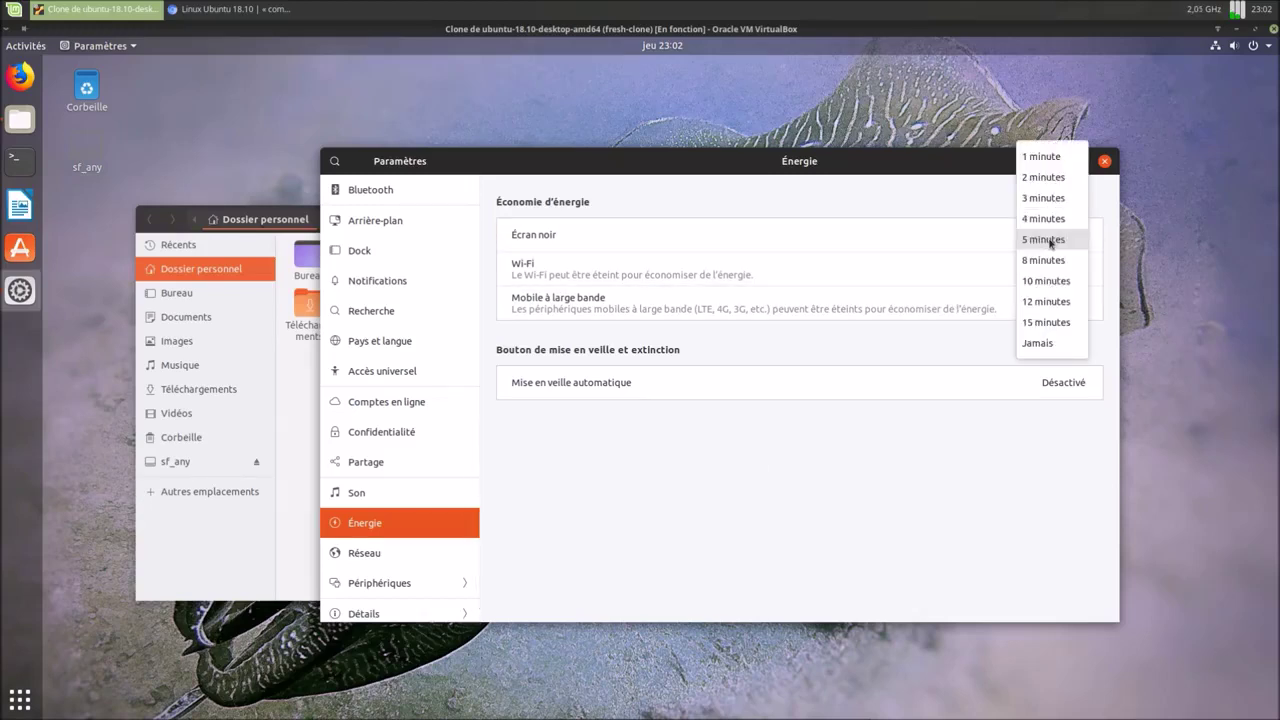
pyautogui.click(1050, 241)
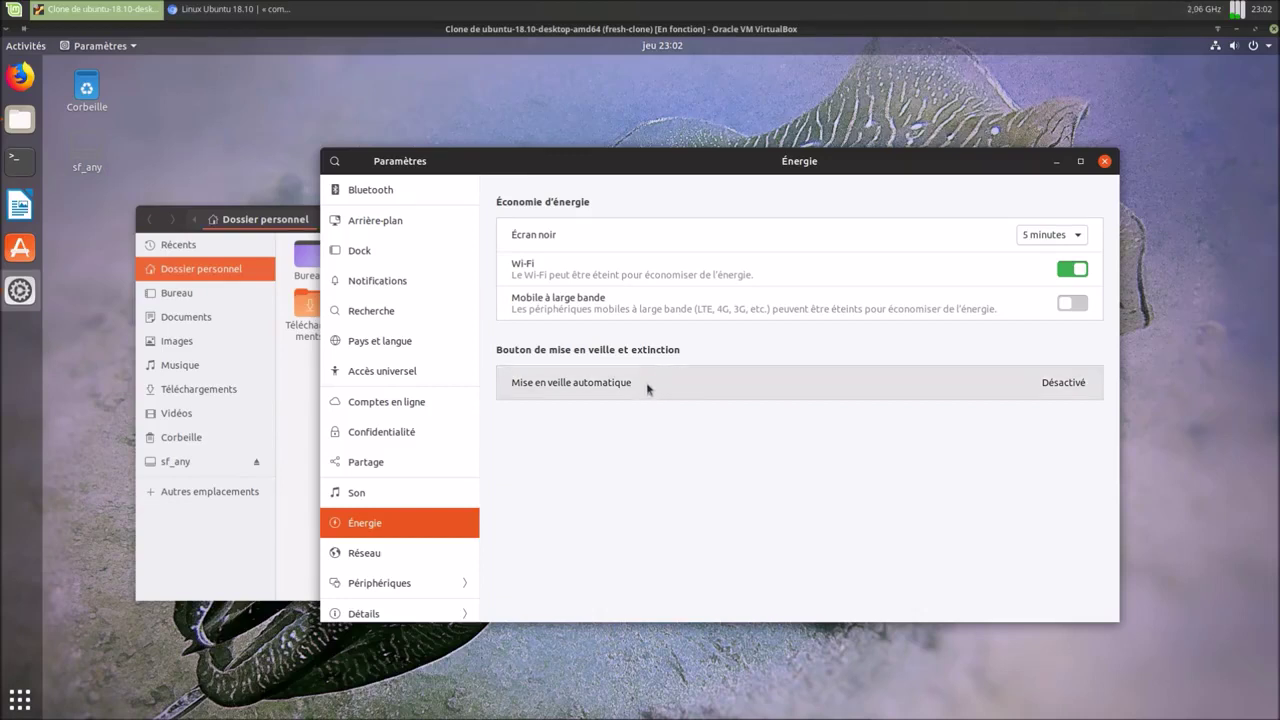
pyautogui.click(578, 389)
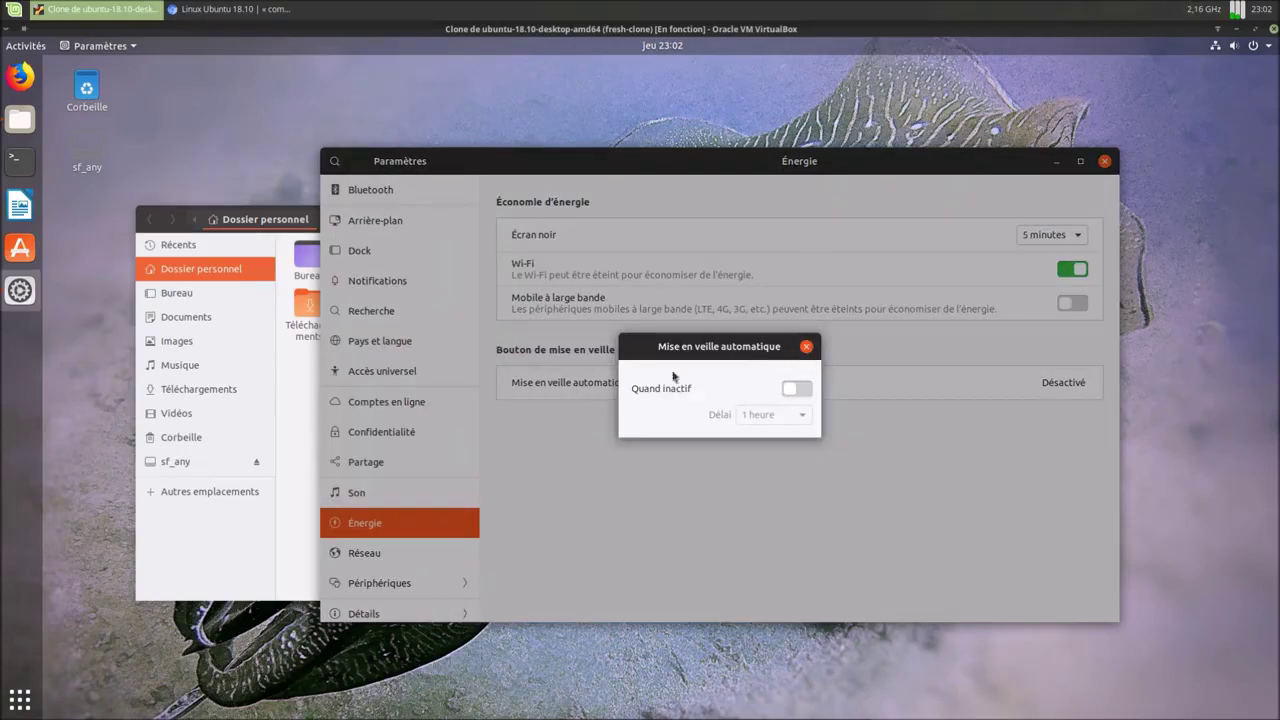
pyautogui.click(806, 346)
pyautogui.click(422, 565)
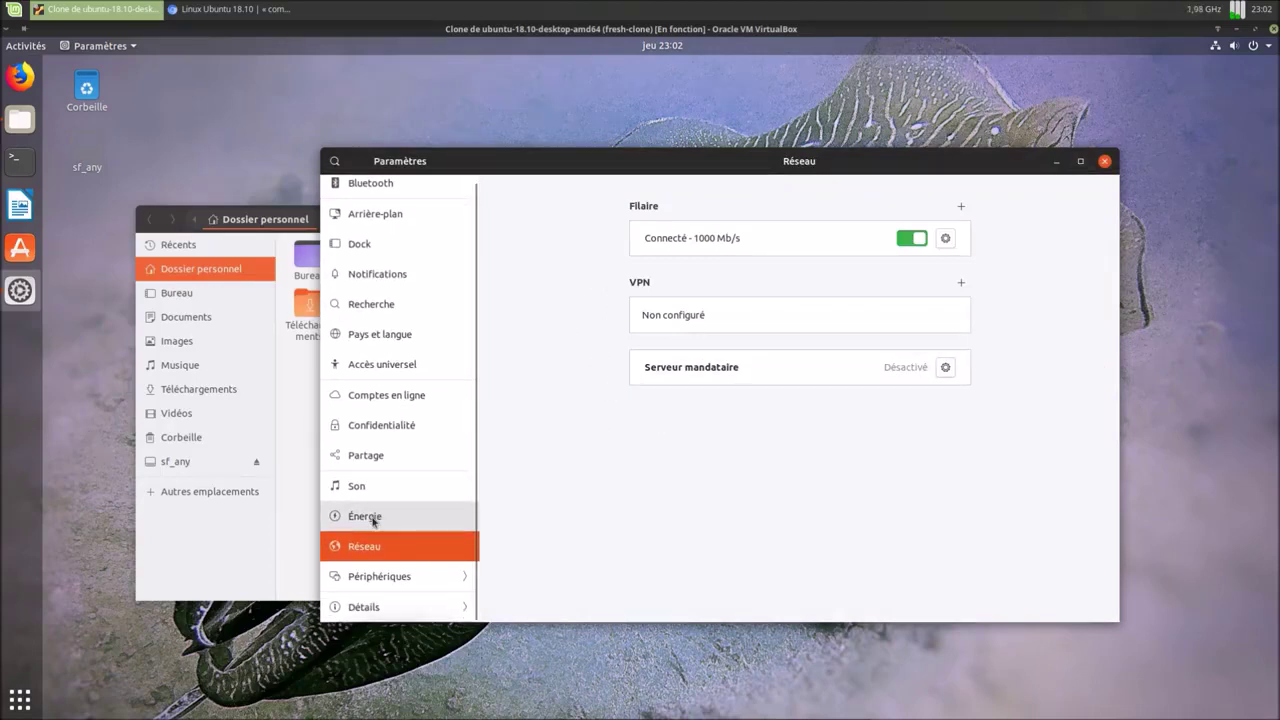
# - Turn on Mode nuit for the display in the Écrans settings under Périphériques, keeping the Lever au coucher du soleil schedule
pyautogui.click(394, 578)
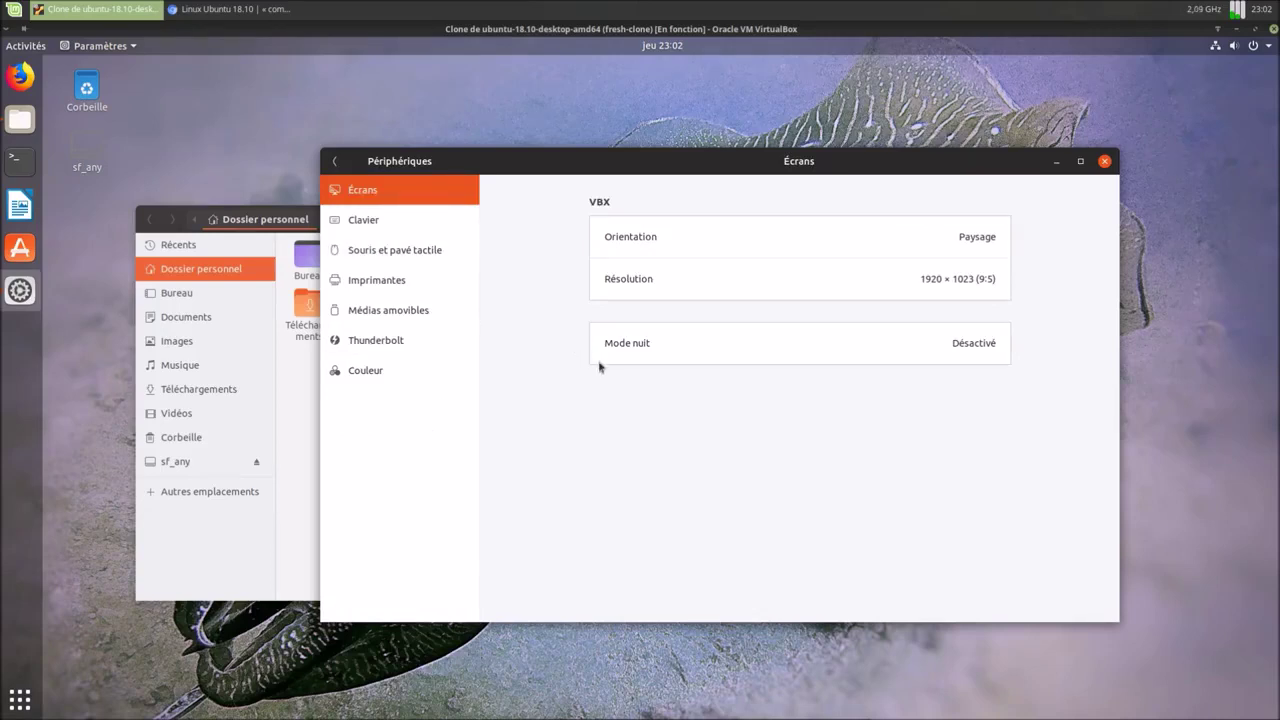
pyautogui.click(648, 354)
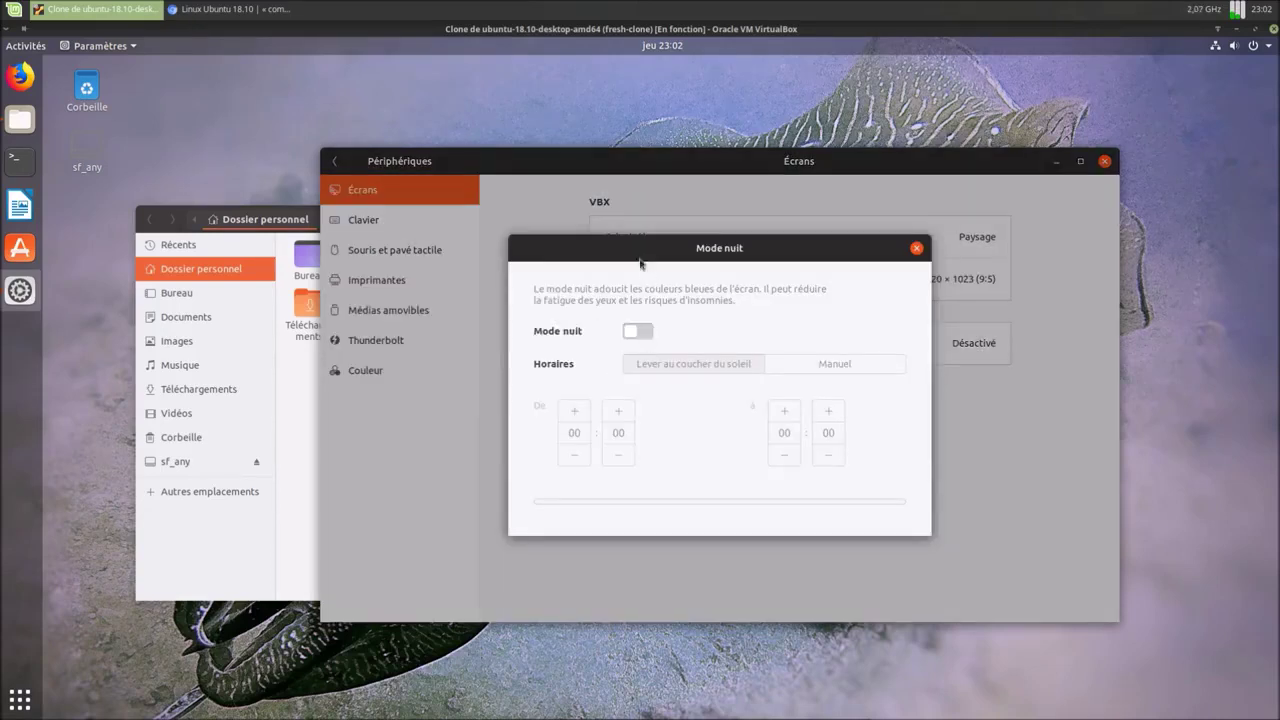
pyautogui.moveTo(639, 260)
pyautogui.mouseDown()
pyautogui.moveTo(647, 292)
pyautogui.moveTo(649, 270)
pyautogui.mouseUp()
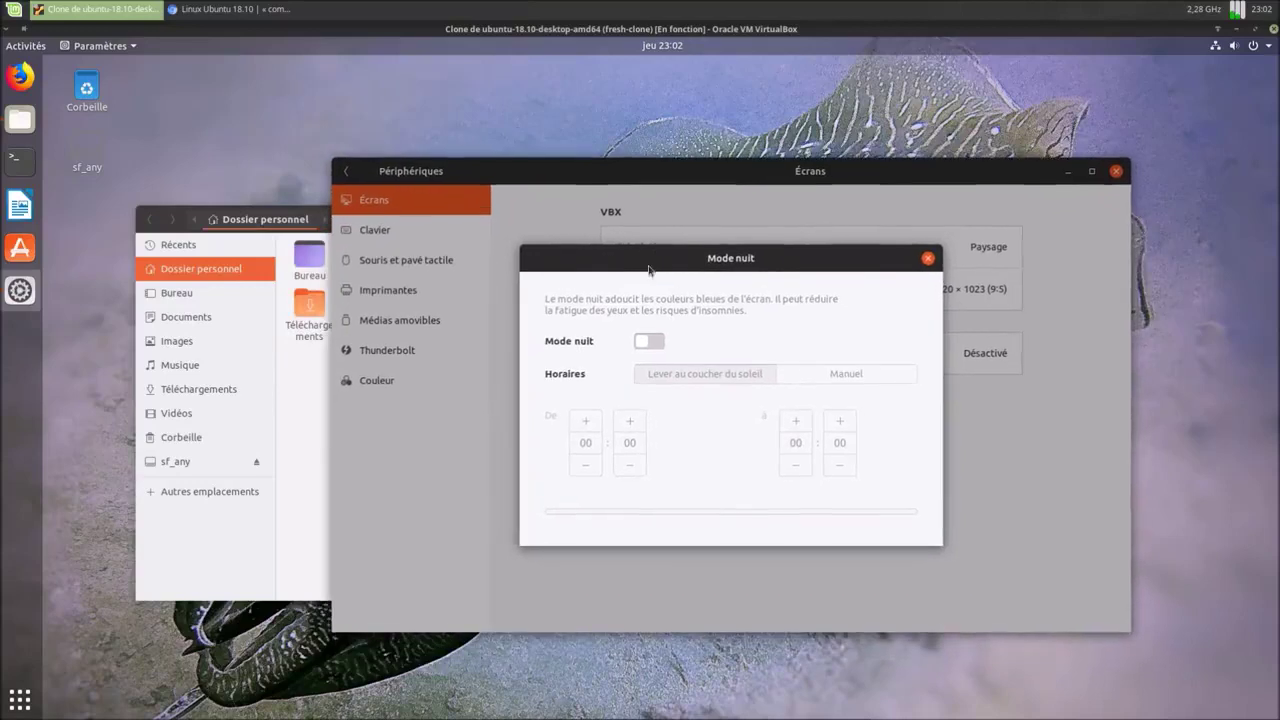
pyautogui.click(640, 342)
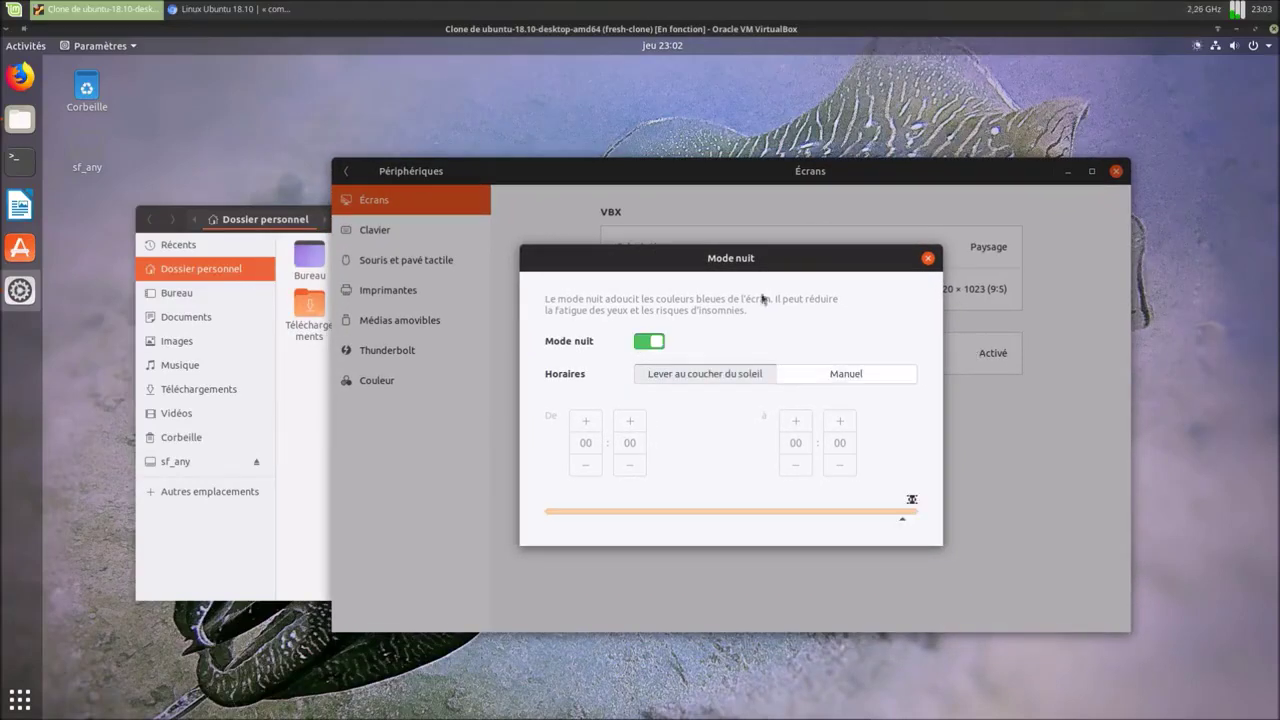
pyautogui.click(928, 258)
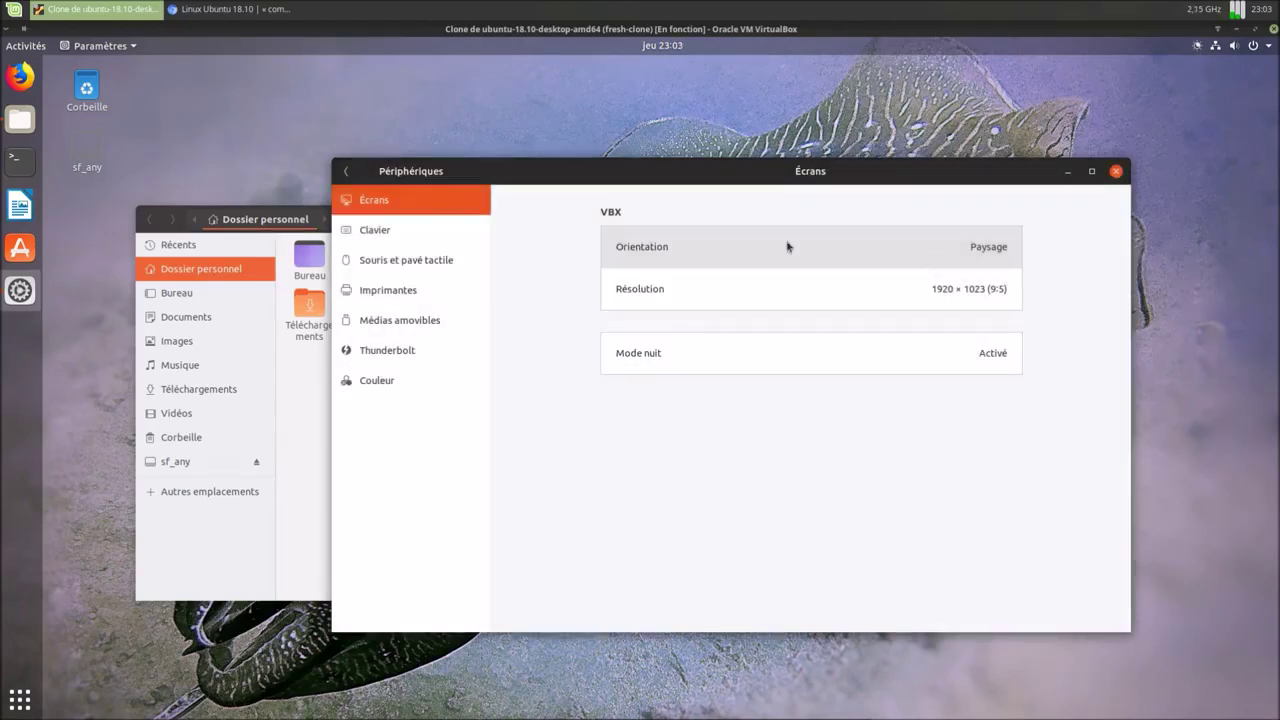
# - View the Clavier shortcuts and try the Souris et pavé tactile test area with the primary mouse button
pyautogui.click(426, 230)
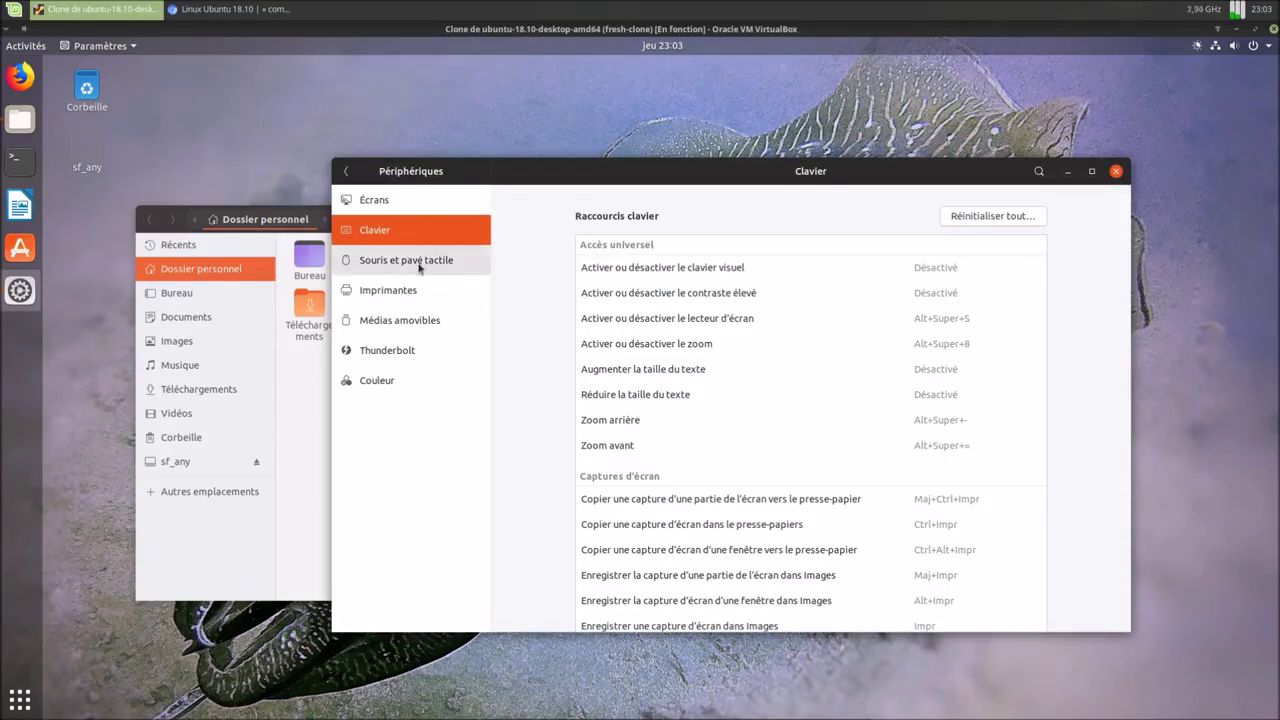
pyautogui.click(420, 262)
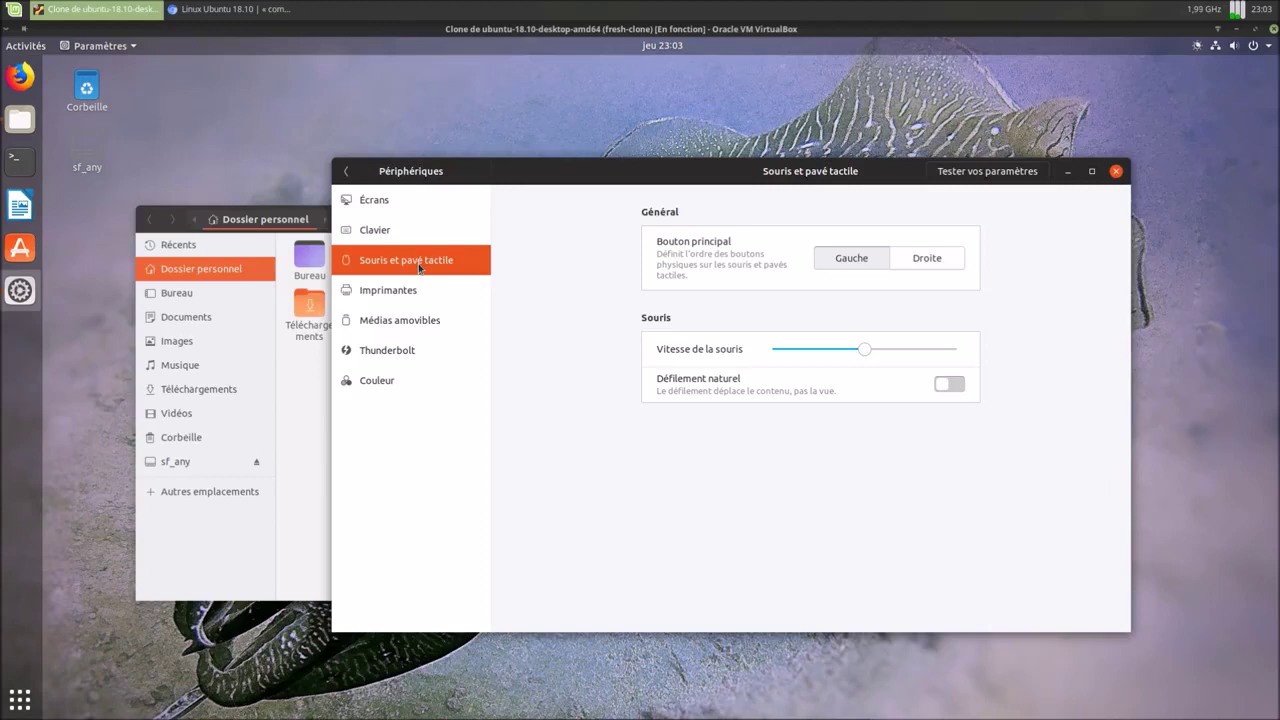
pyautogui.click(980, 174)
pyautogui.click(801, 533)
pyautogui.click(801, 533)
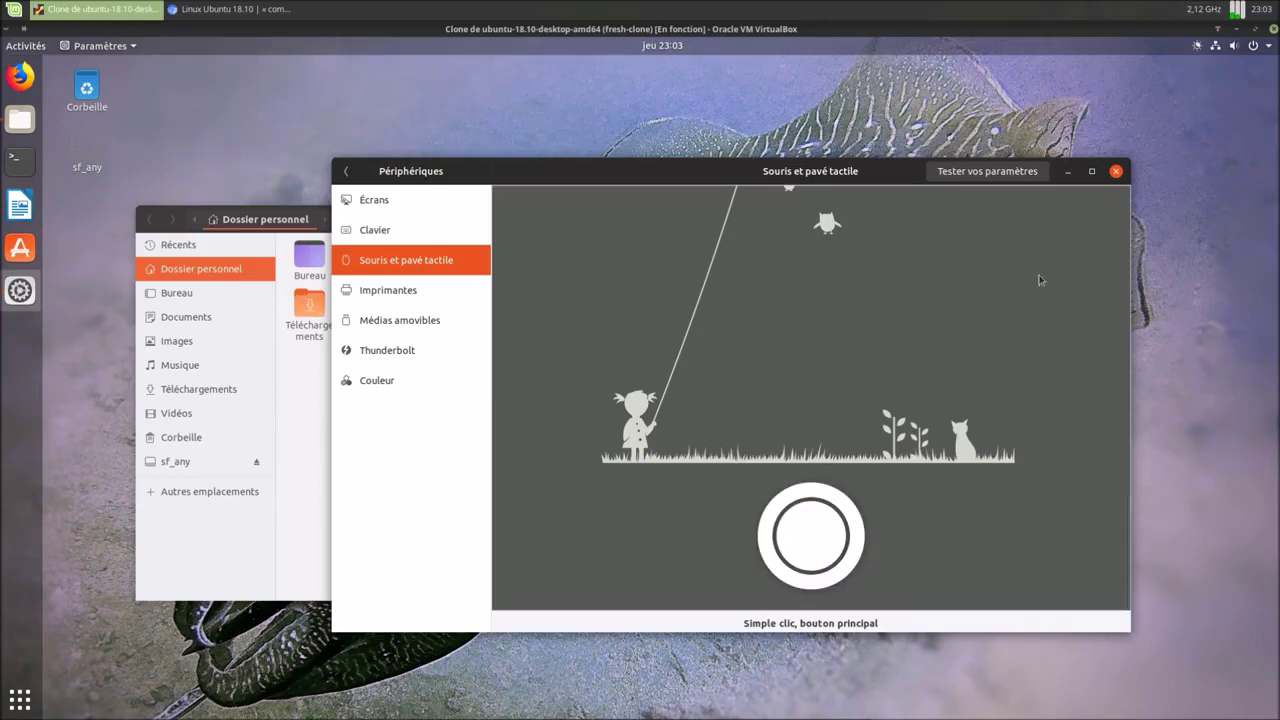
# - Leave the mouse test, return to Souris et pavé tactile under Périphériques, and examine the Imprimantes and Médias amovibles settings
pyautogui.click(346, 171)
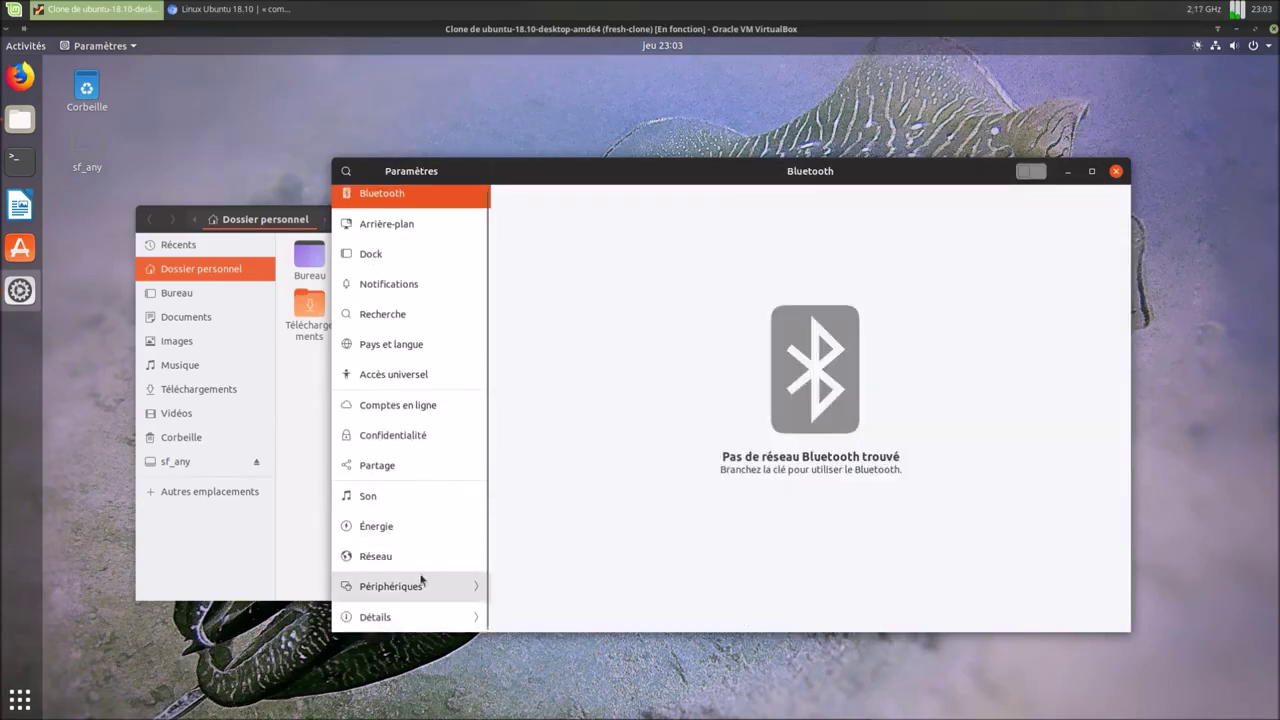
pyautogui.click(421, 585)
pyautogui.click(414, 265)
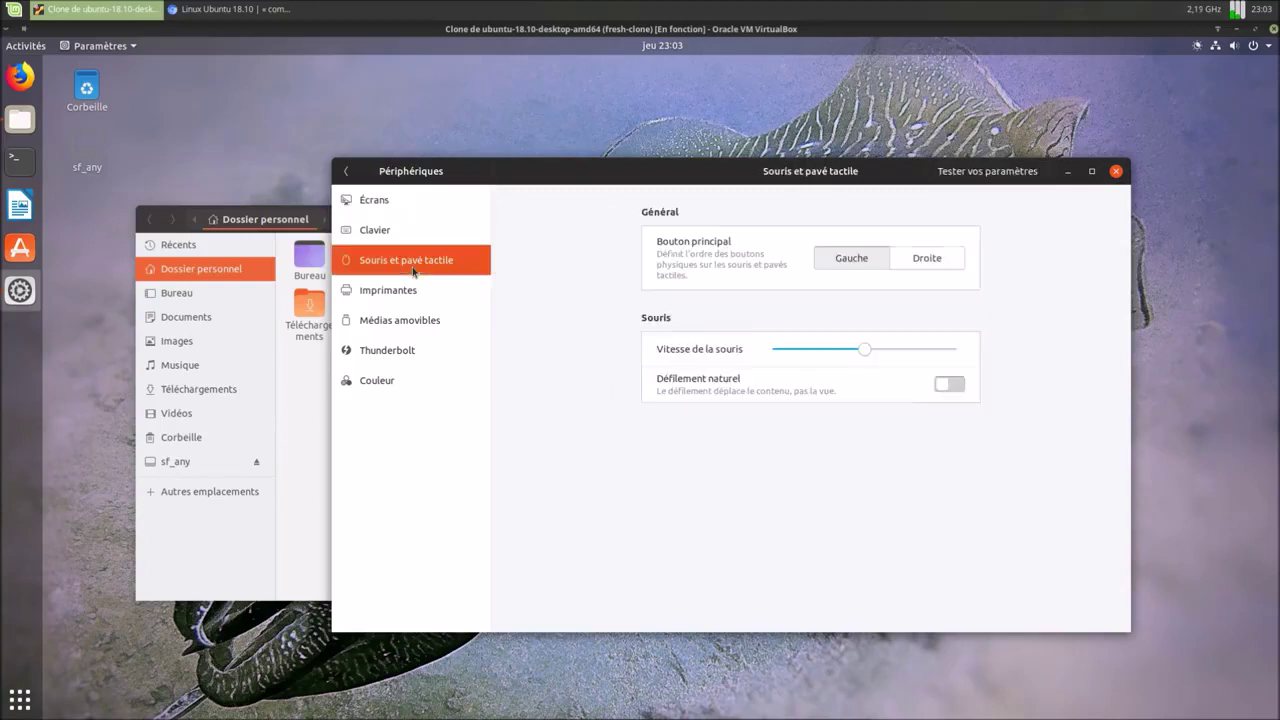
pyautogui.click(410, 290)
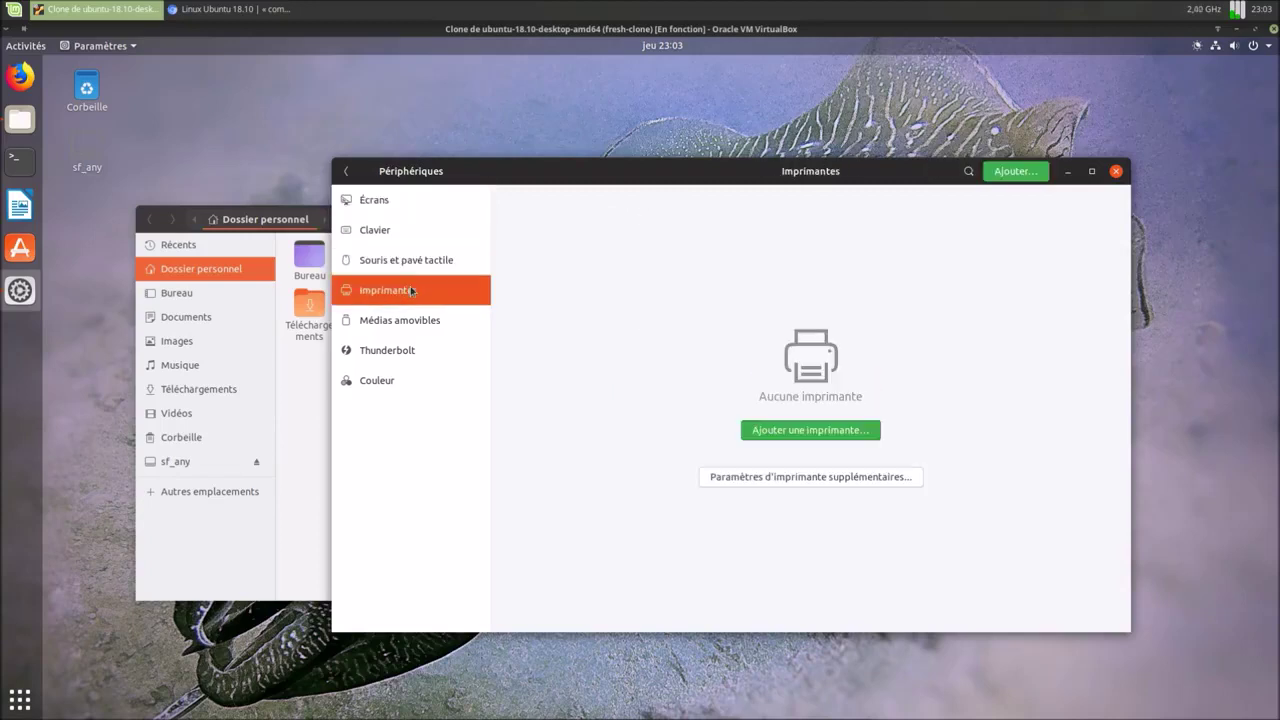
pyautogui.click(401, 320)
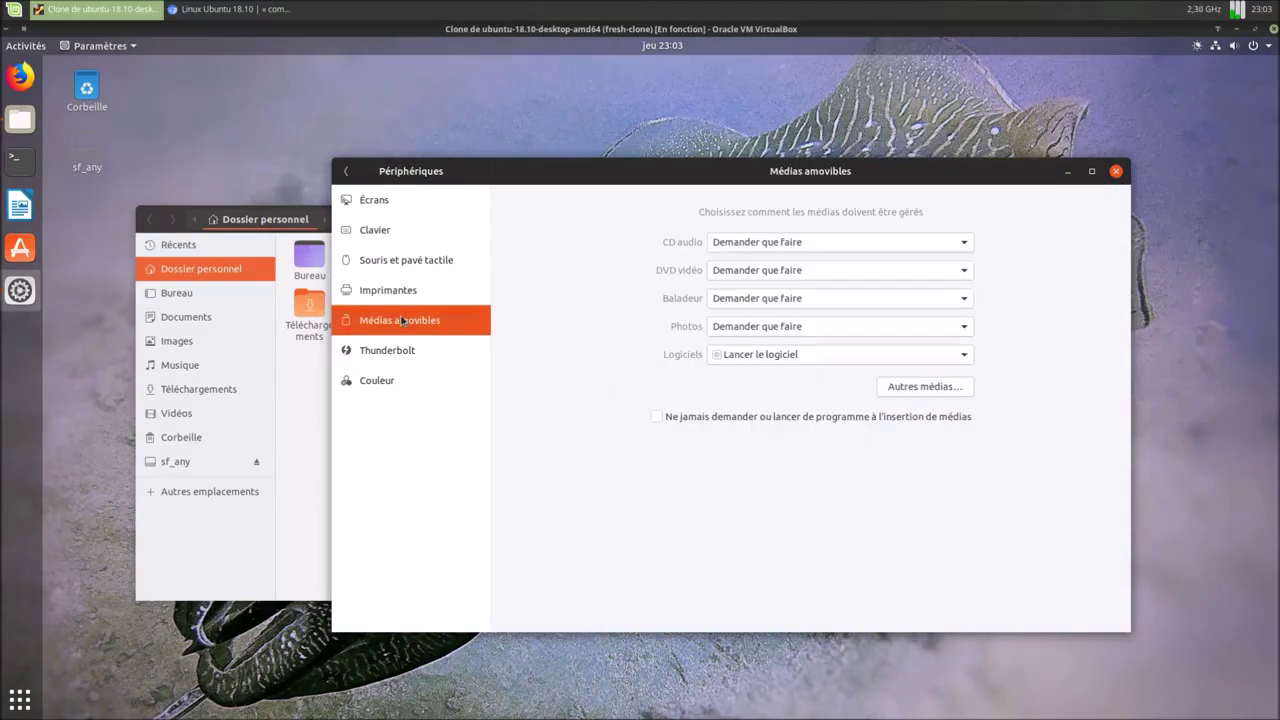
# - Examine the Thunderbolt and Couleur settings under Périphériques, and return to the main settings list
pyautogui.click(386, 355)
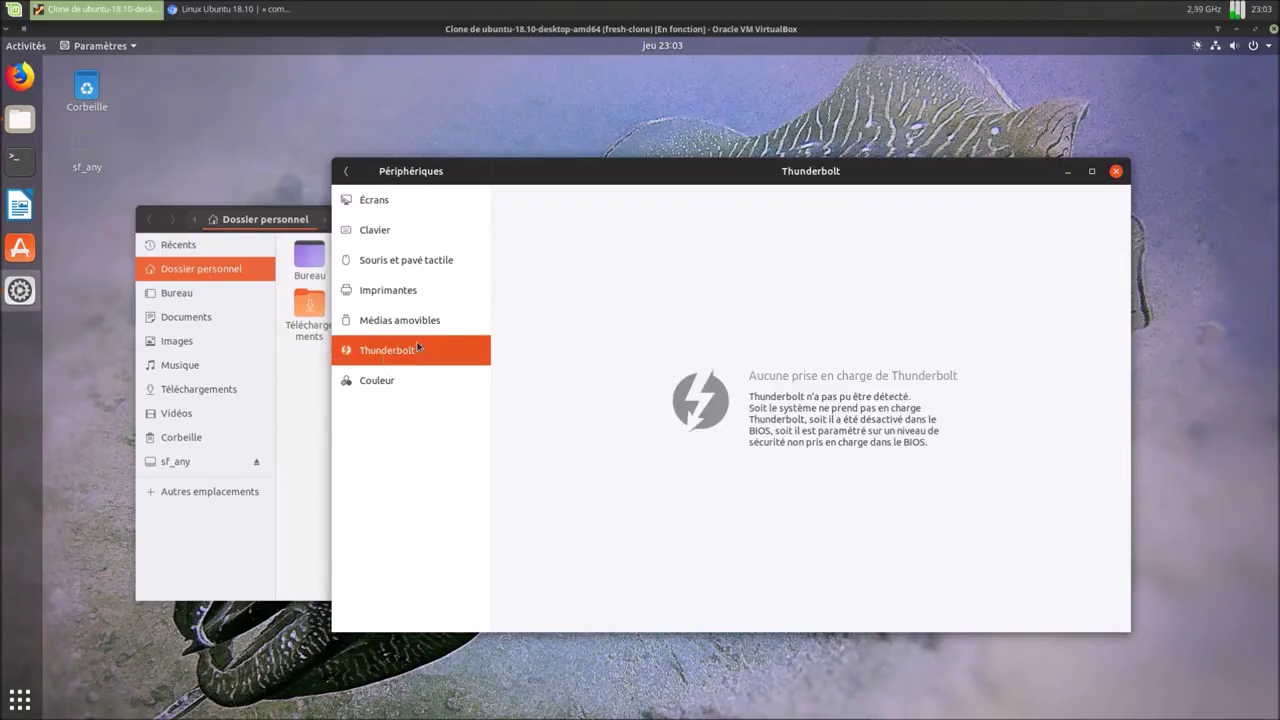
pyautogui.click(449, 389)
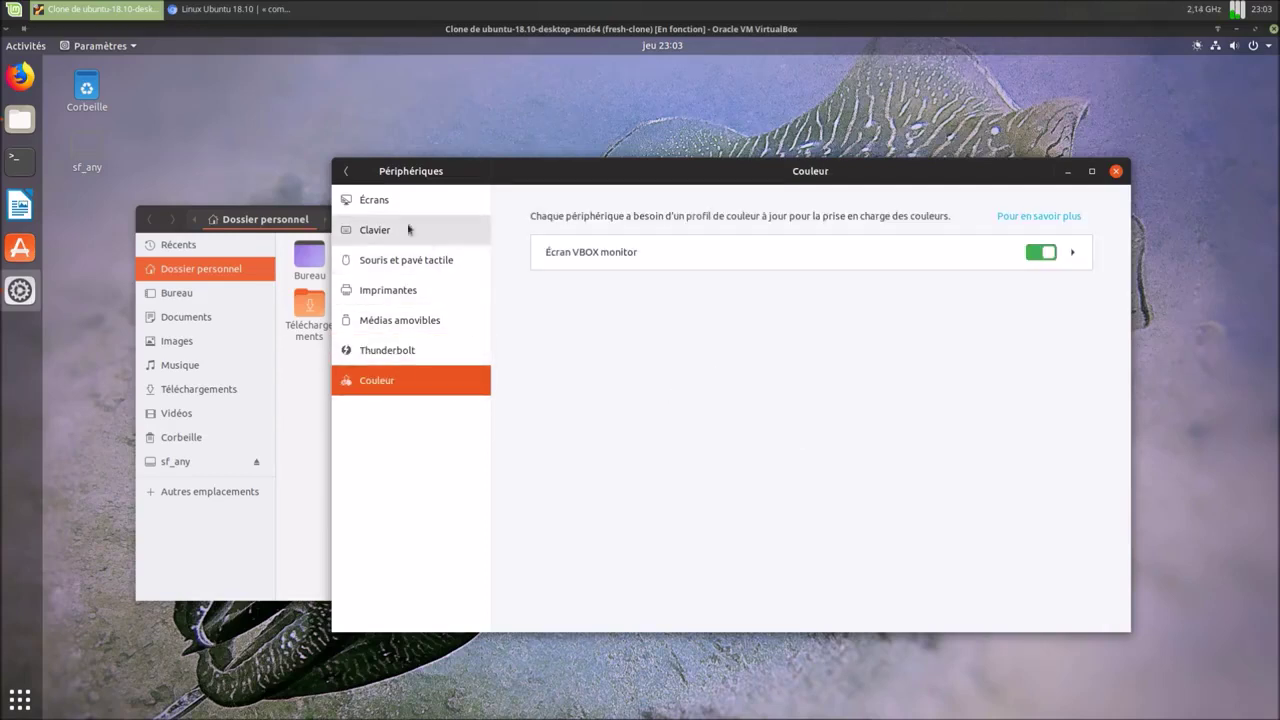
pyautogui.click(346, 171)
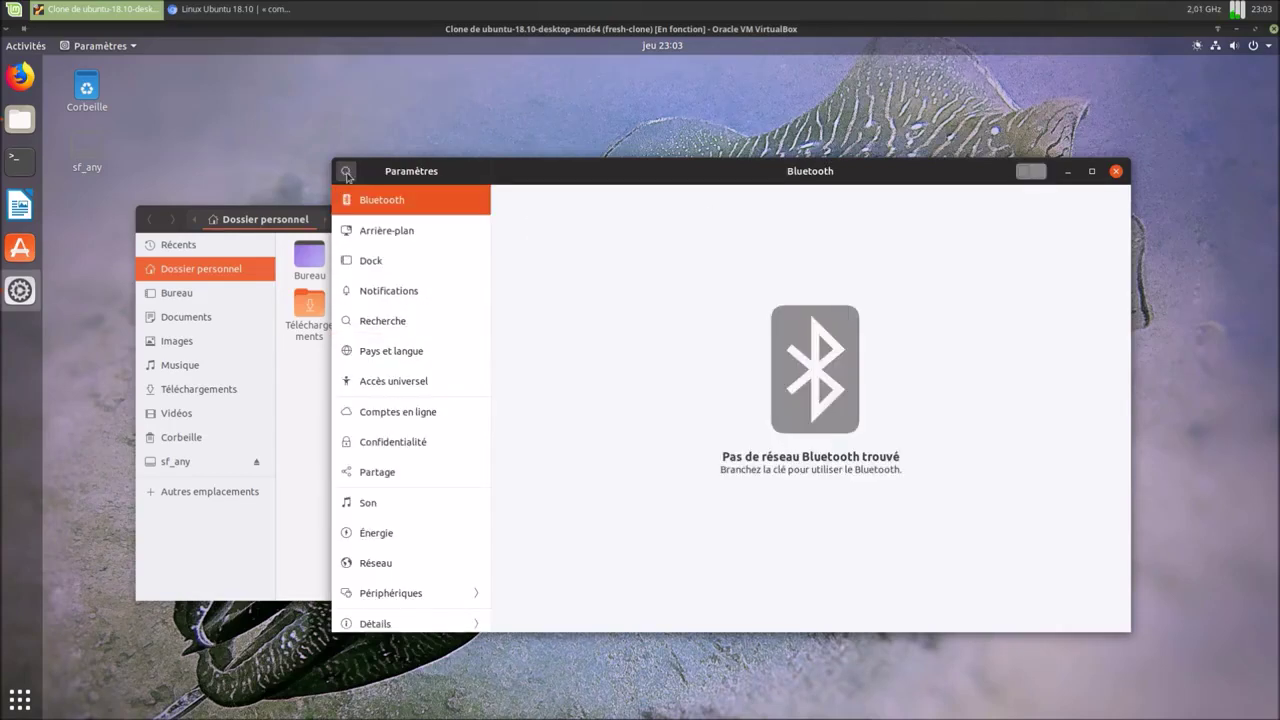
# - Review the À propos, Date et heure, Utilisateurs and Applications par défaut pages under Détails
pyautogui.click(410, 623)
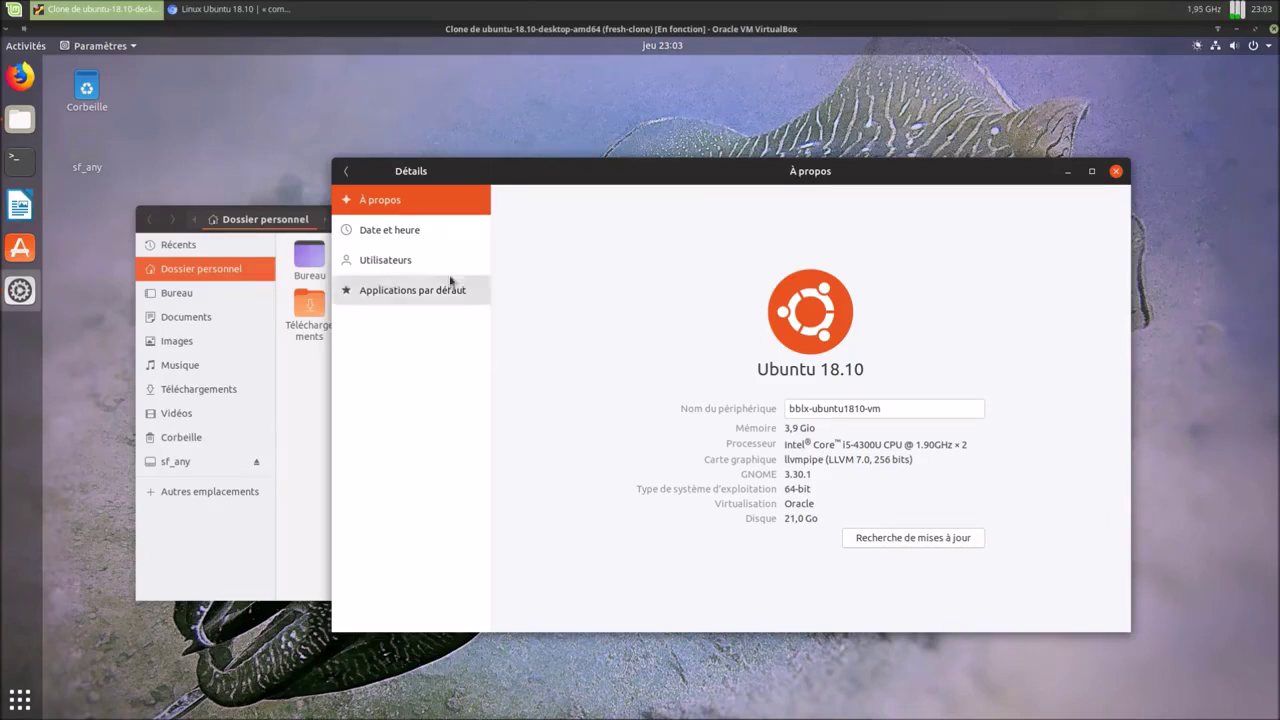
pyautogui.click(421, 238)
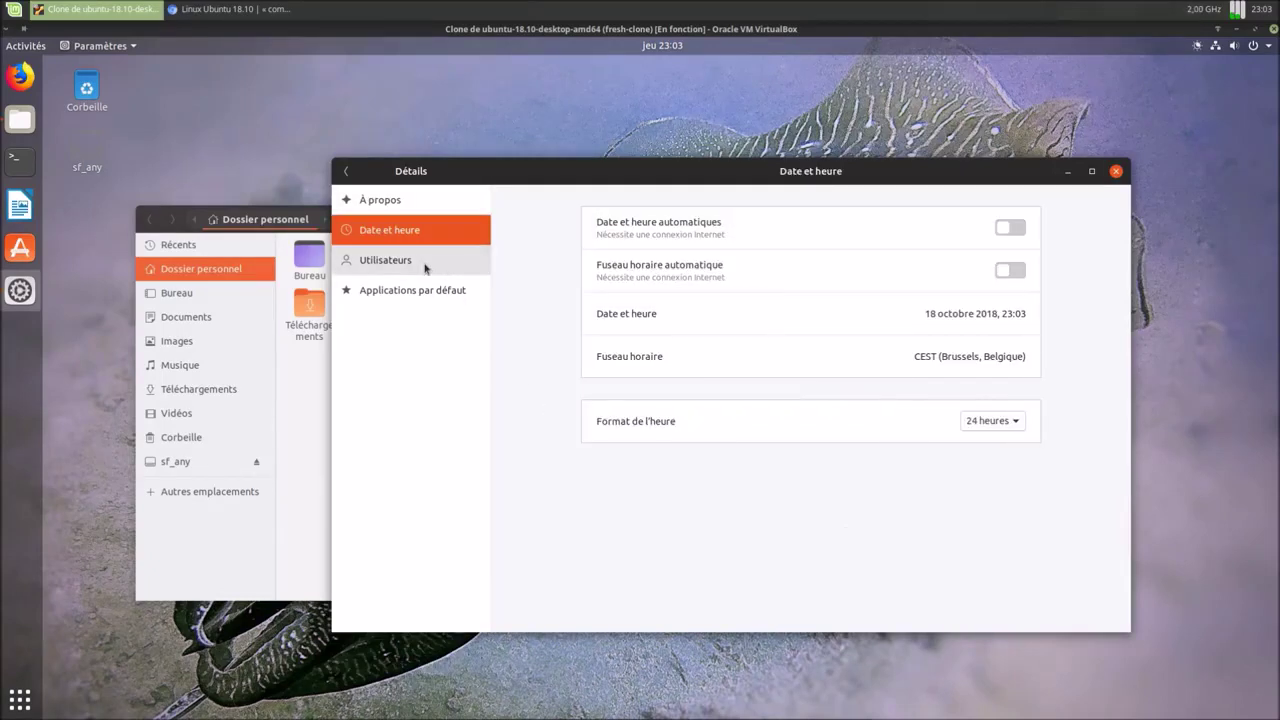
pyautogui.click(425, 262)
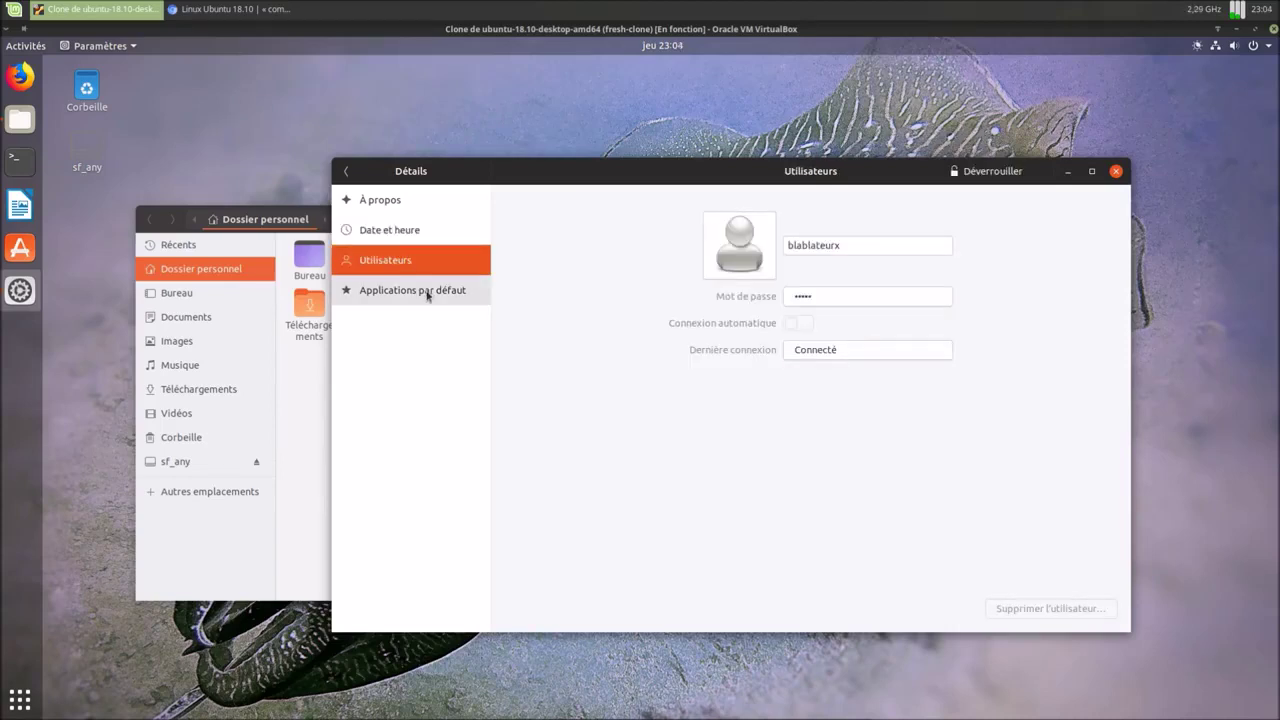
pyautogui.click(426, 291)
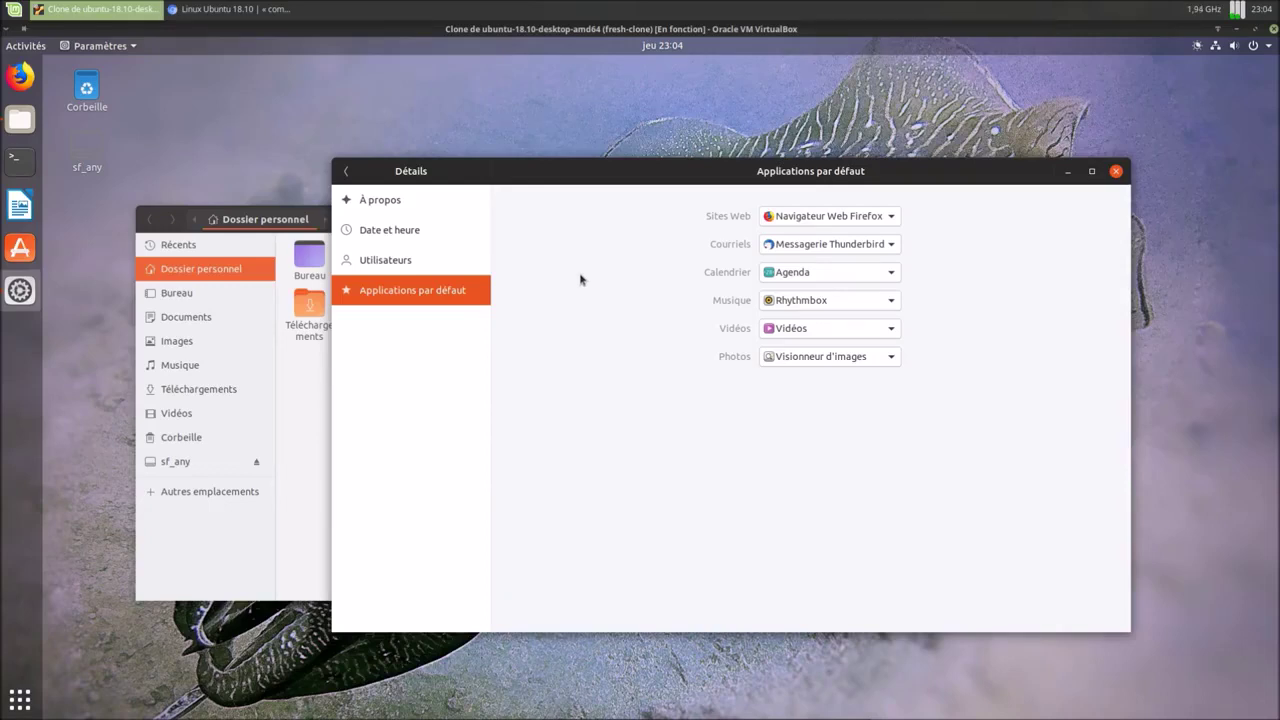
# - Return to the main settings list, close Paramètres, and move the Dossier personnel window to the middle of the desktop
pyautogui.click(345, 172)
pyautogui.scroll(-1, 470, 430)
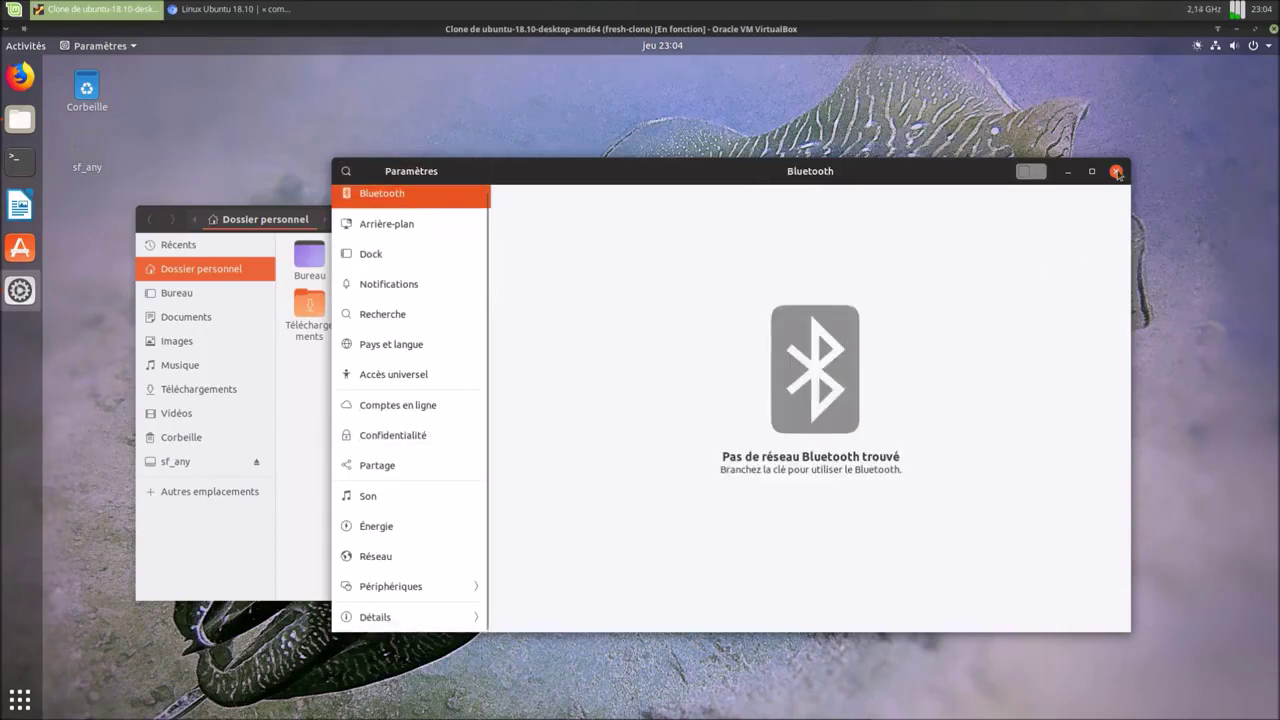
pyautogui.click(1116, 172)
pyautogui.moveTo(520, 220); pyautogui.dragTo(741, 179)
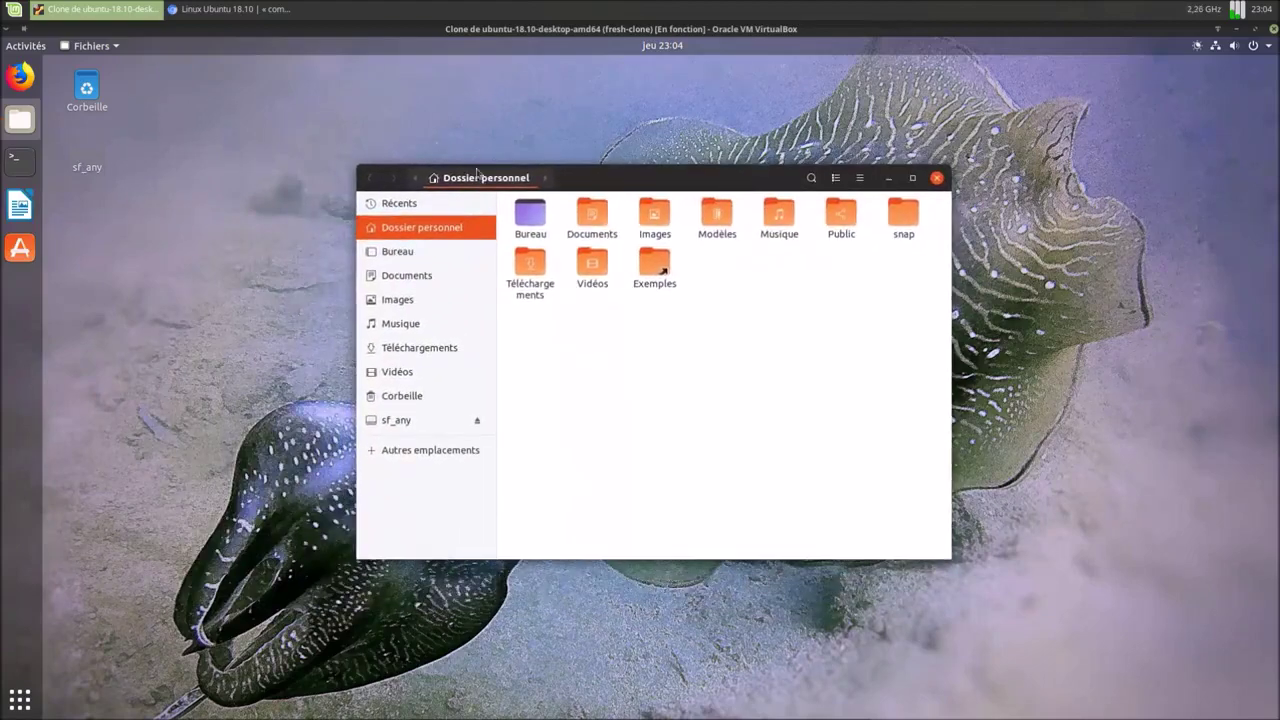
# - Switch to Chromium and read the introduction and download links in the CosmicCuttlefish release notes on the Ubuntu wiki
pyautogui.click(230, 9)
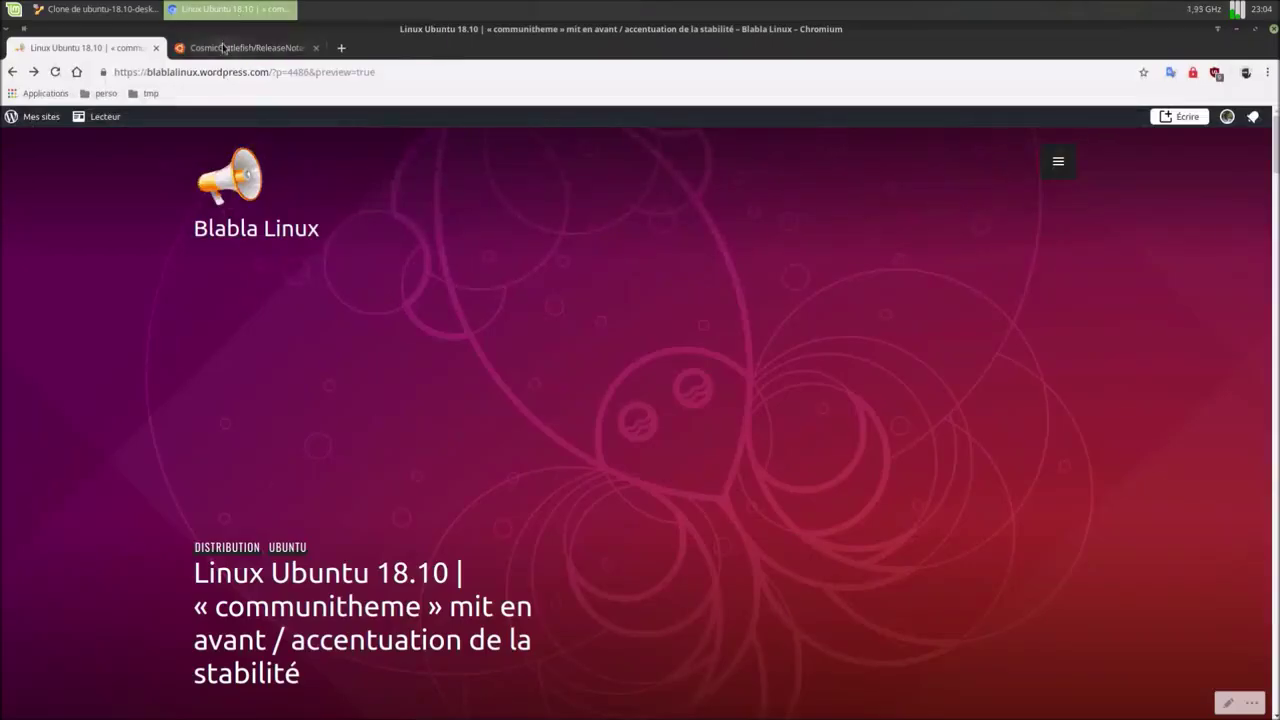
pyautogui.click(224, 48)
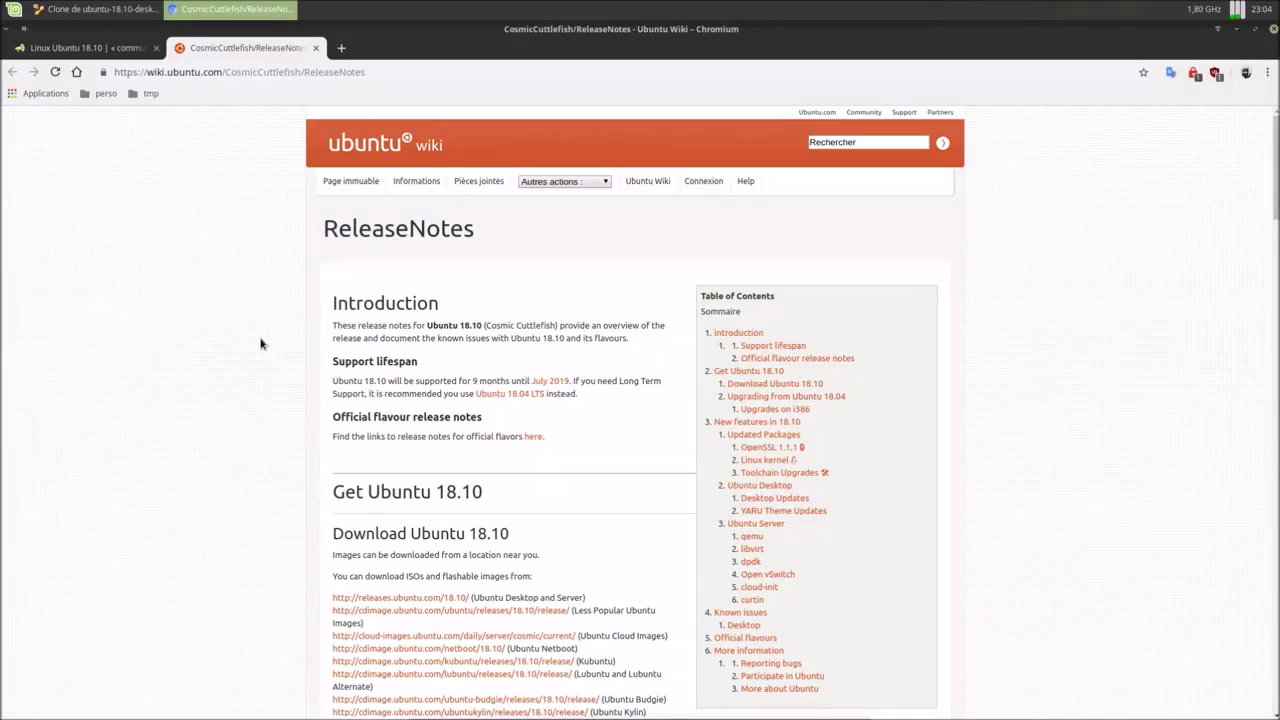
pyautogui.scroll(-1, 260, 344)
pyautogui.scroll(-1, 260, 344)
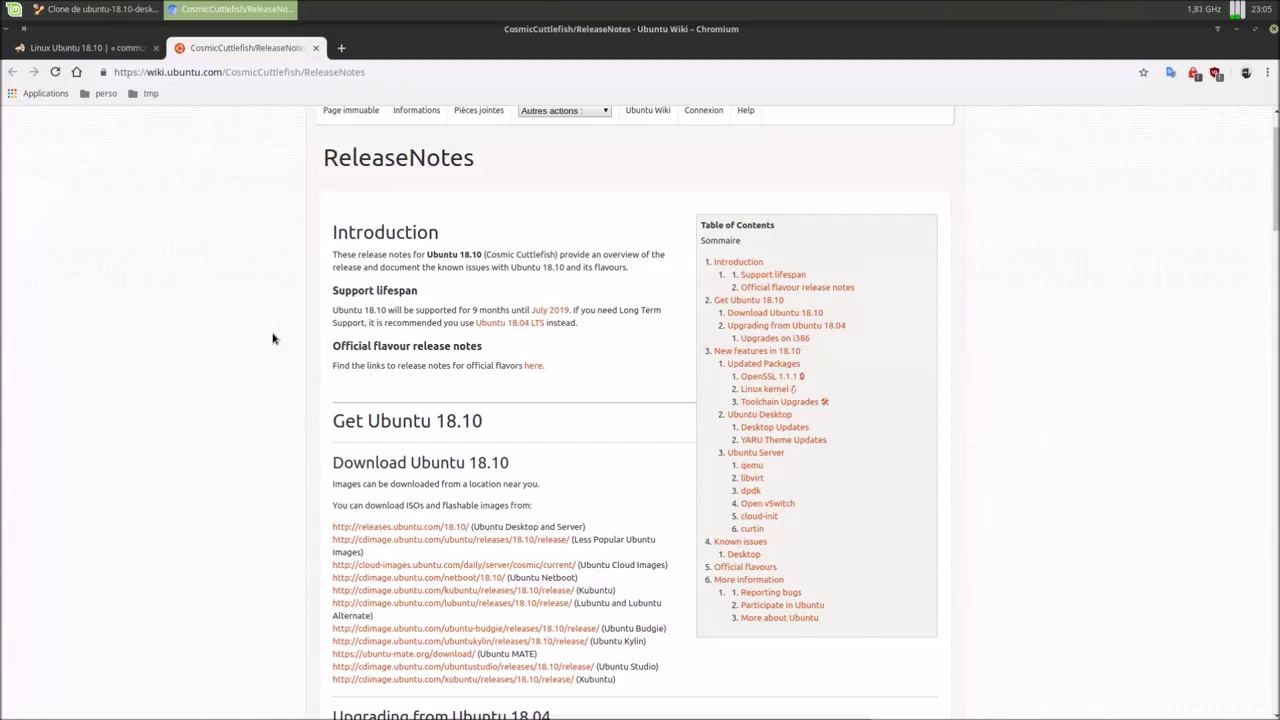
pyautogui.scroll(-3, 272, 338)
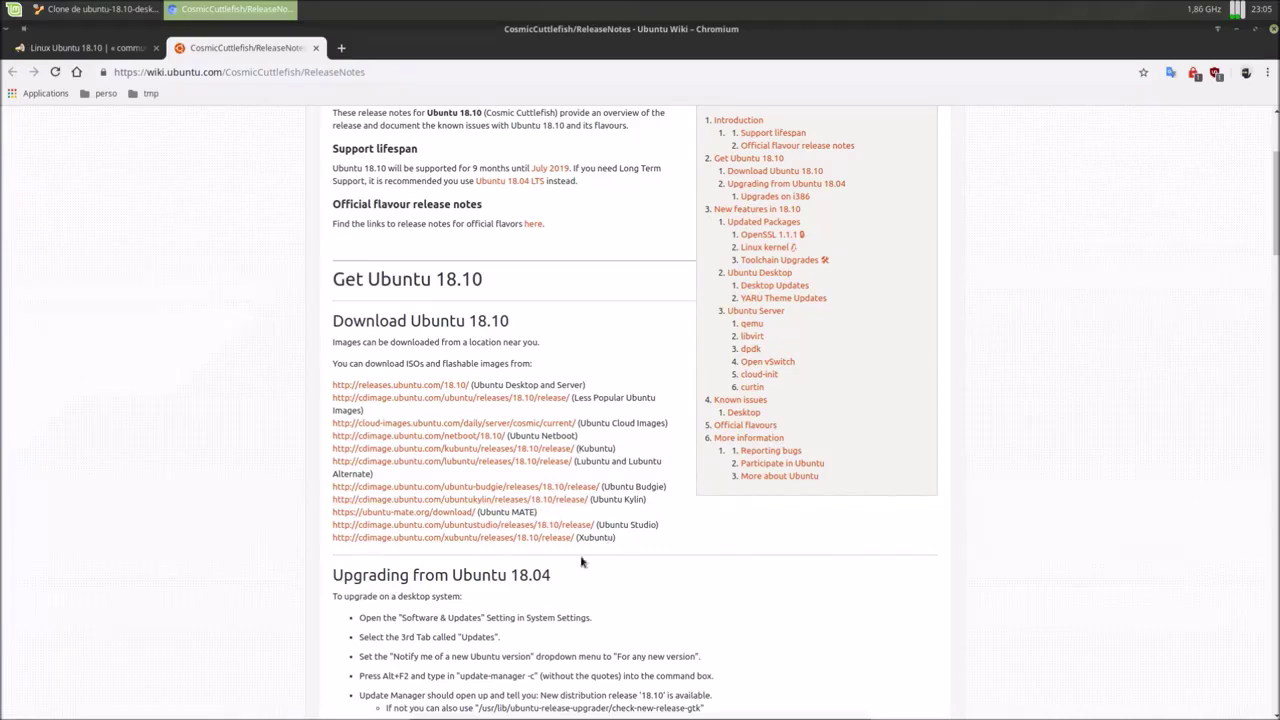
# - Highlight the desktop and server instructions under Upgrading from Ubuntu 18.04, and continue to the New features in 18.10 section
pyautogui.scroll(-5, 243, 563)
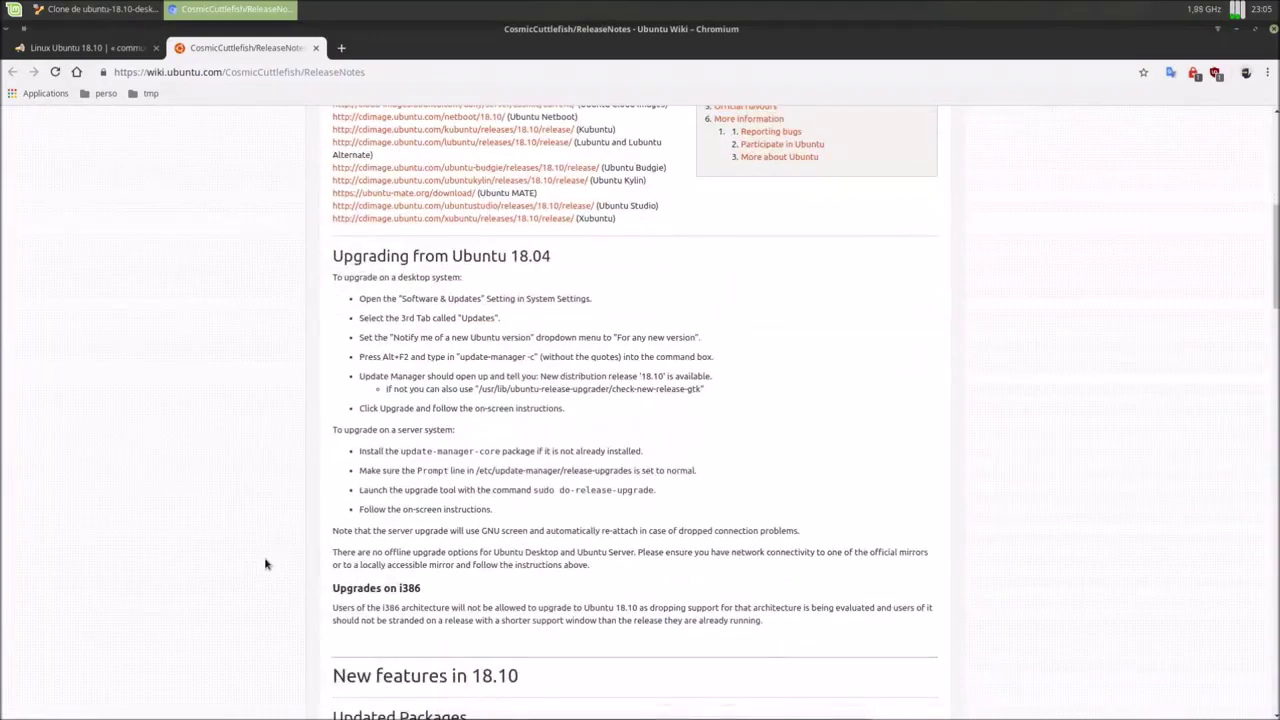
pyautogui.moveTo(333, 248); pyautogui.dragTo(526, 516)
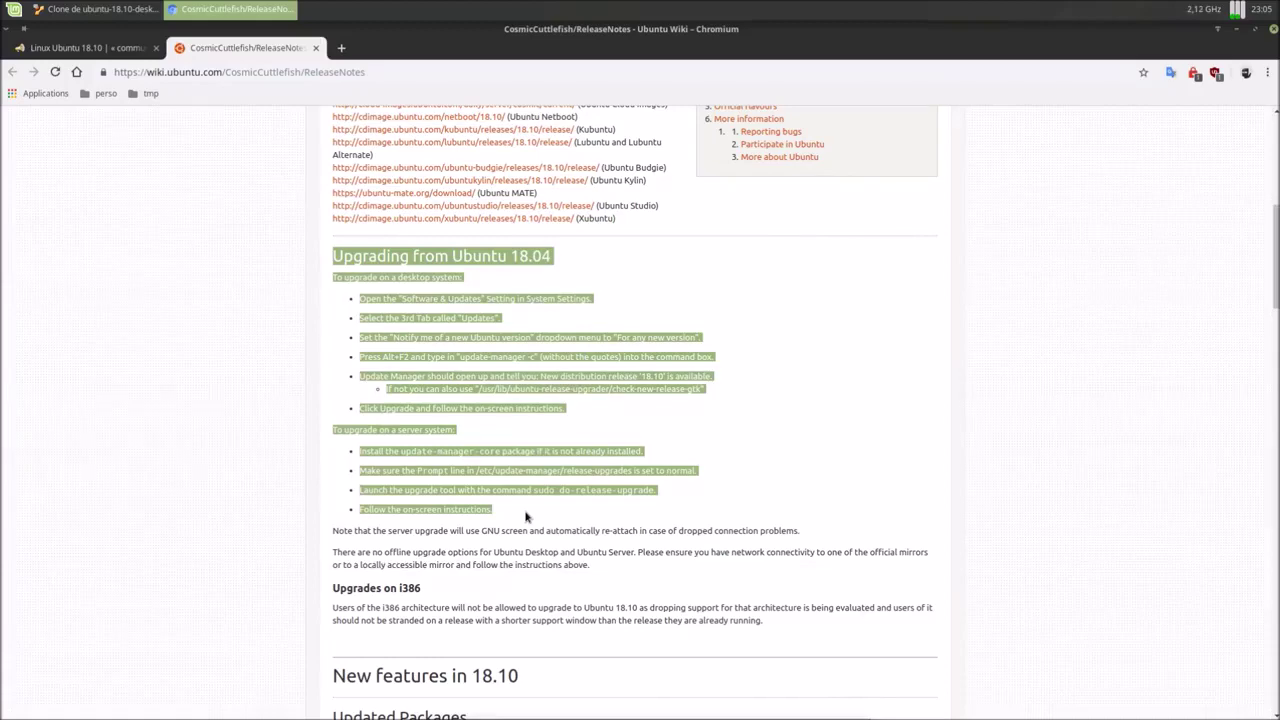
pyautogui.scroll(-4, 243, 509)
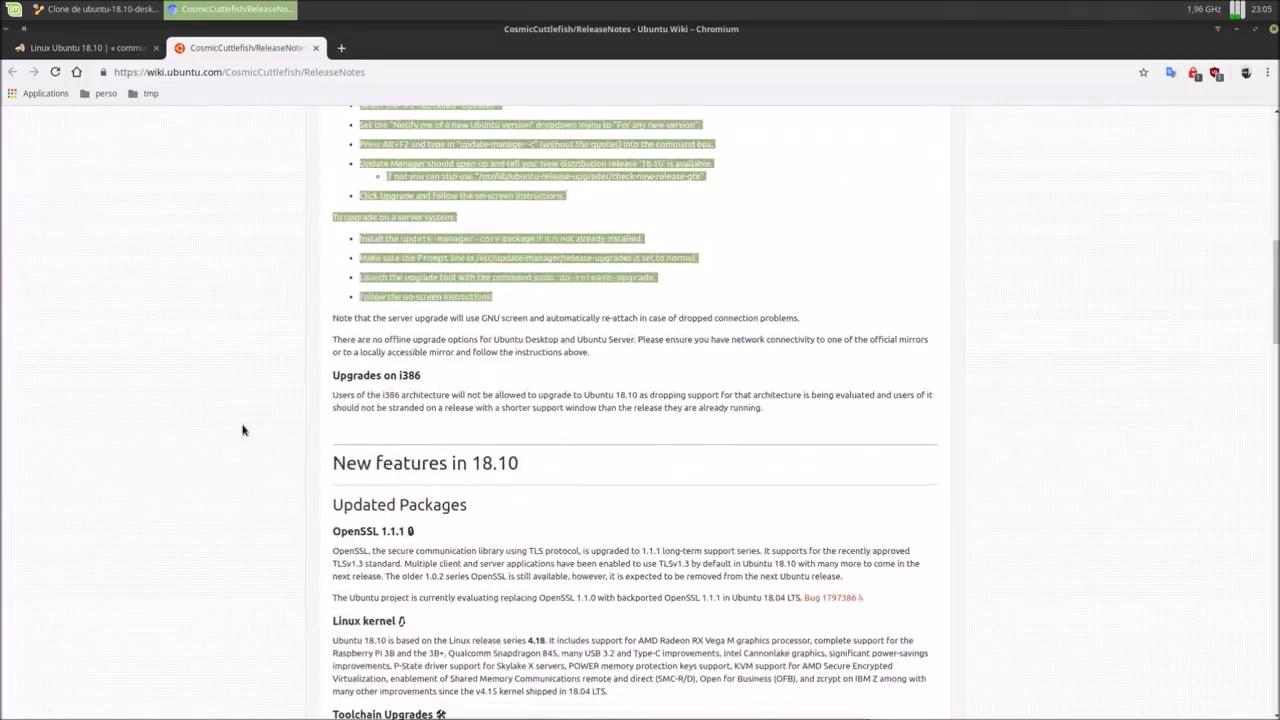